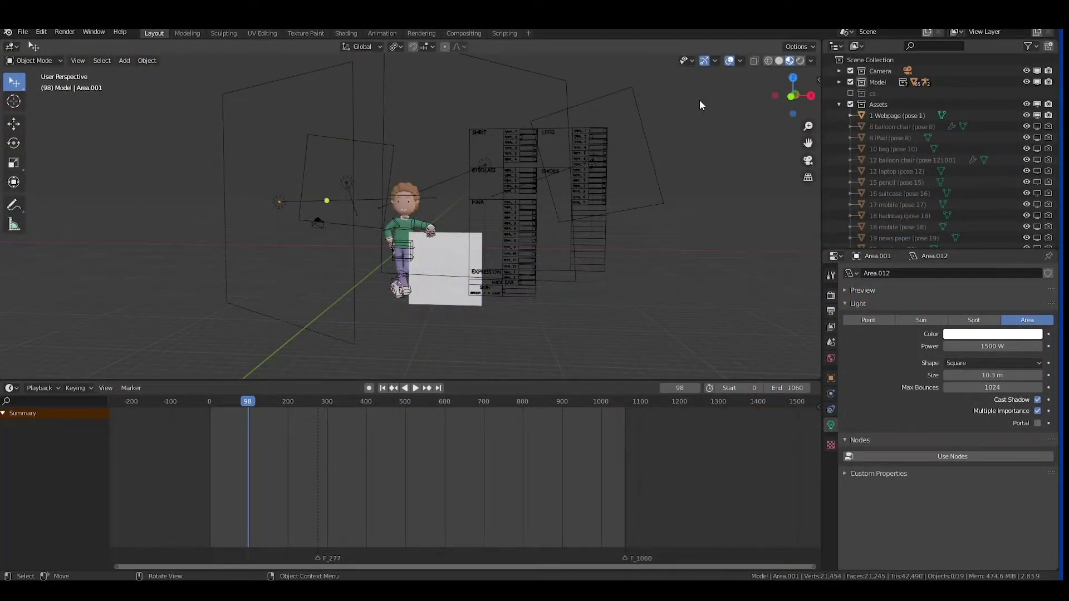
Step: Select the character's green jumper and display its material settings
middle_click_drag(700, 99, 641, 103)
left_click(334, 203)
mouse_move(353, 230)
middle_mouse_down()
mouse_move(361, 197)
mouse_move(357, 217)
middle_mouse_up()
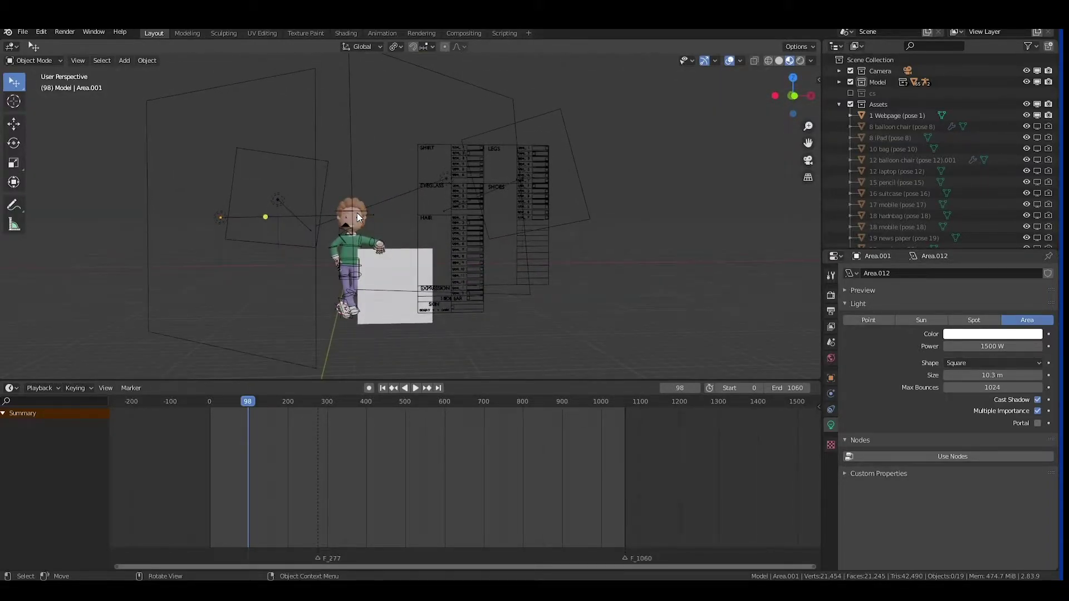
middle_click_drag(354, 219, 415, 206)
scroll(411, 204, "up", 5)
scroll(411, 204, "up", 2)
scroll(369, 194, "down", 3)
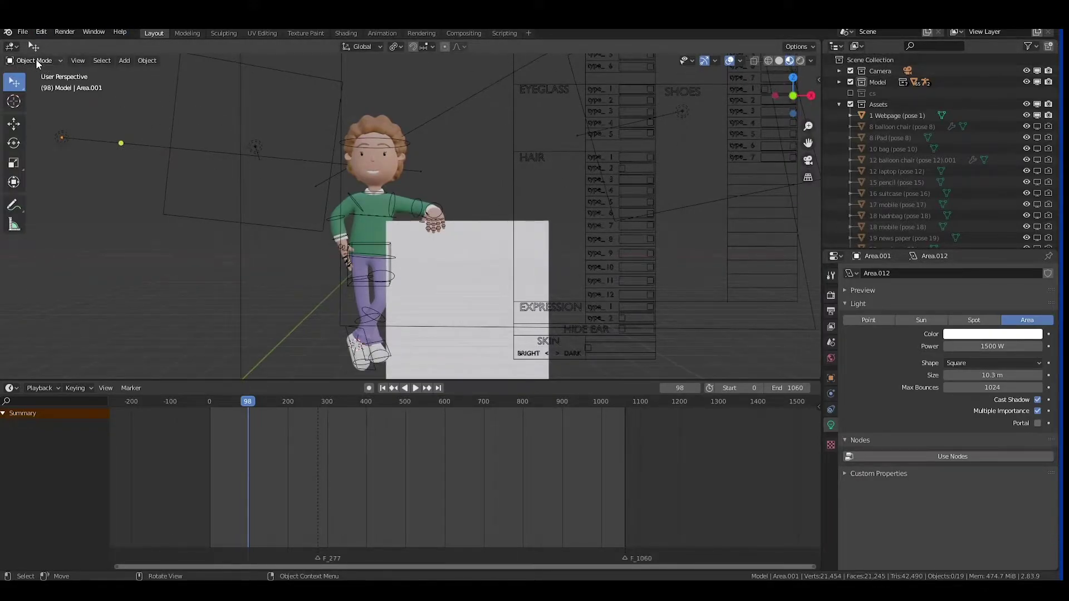
left_click(365, 229)
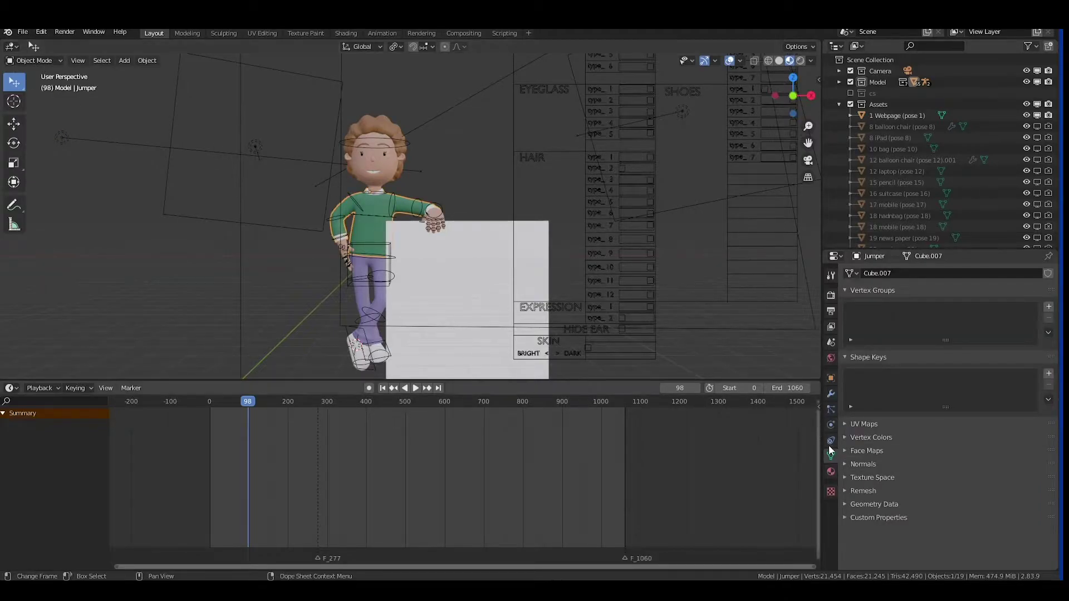
left_click(831, 472)
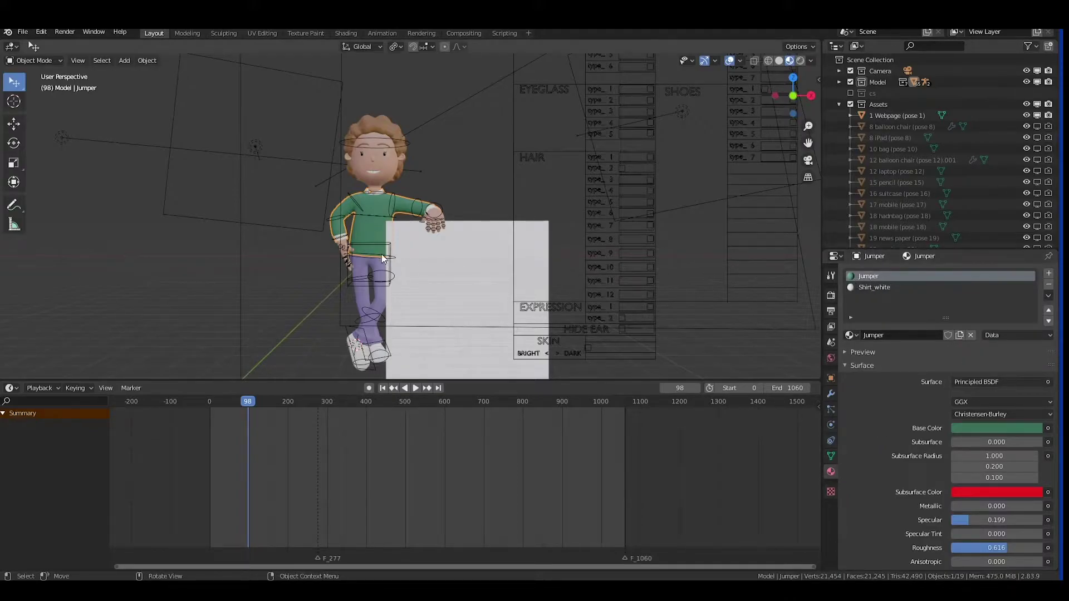
Step: Change the Jumper material's base color to dark red, about H 0.976, S 0.702, V 0.444
left_click(1020, 431)
left_click(1000, 286)
left_click(961, 295)
left_click(987, 329)
left_click(964, 323)
left_click(988, 338)
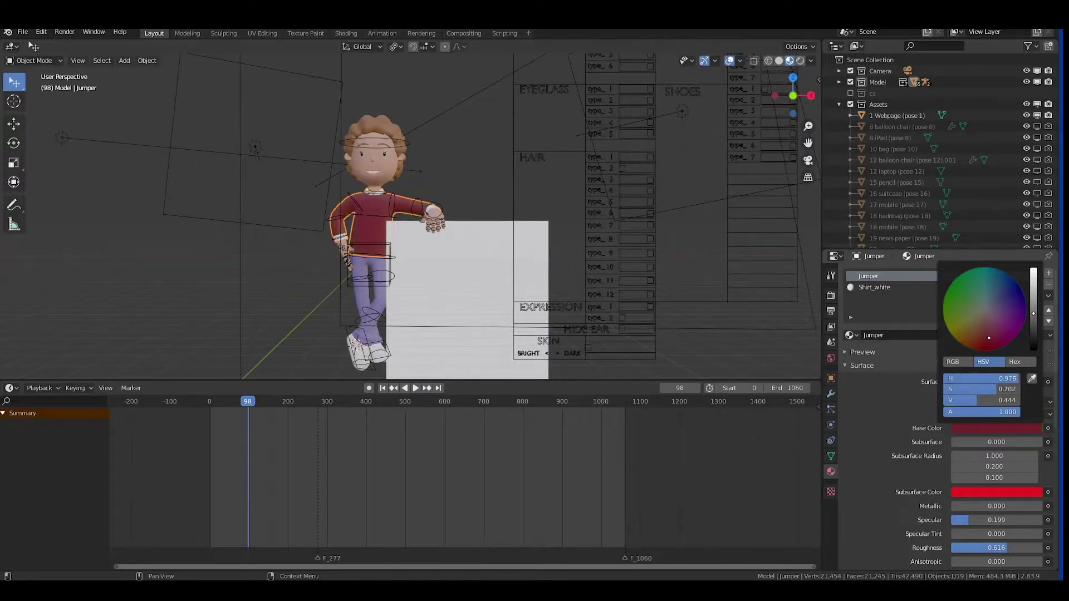
left_click(438, 217)
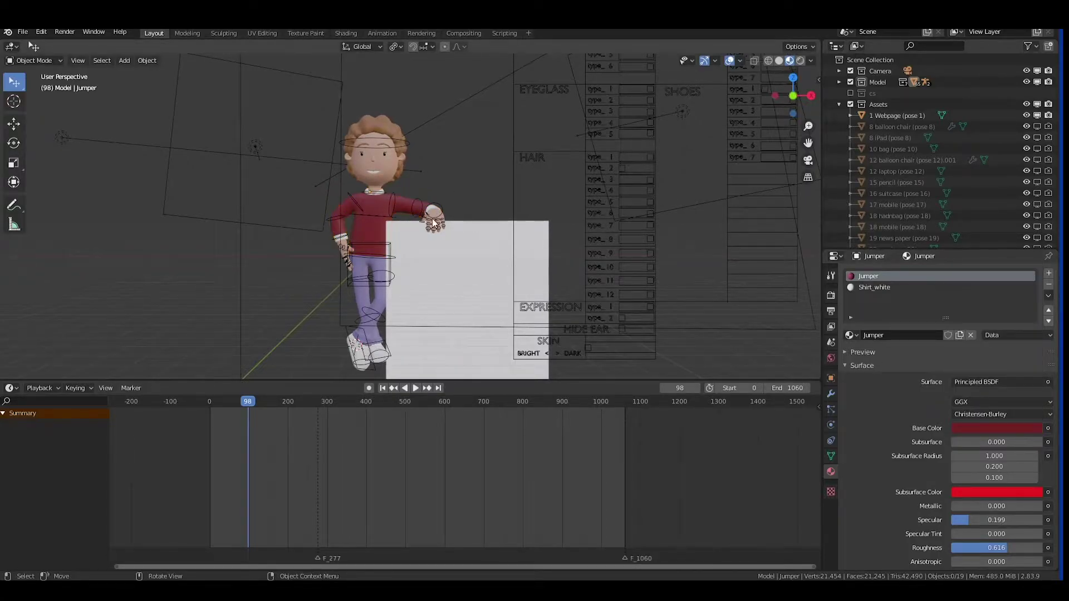
Step: Replace the legs_2 material on the character's trousers with glass.001
left_click(376, 290)
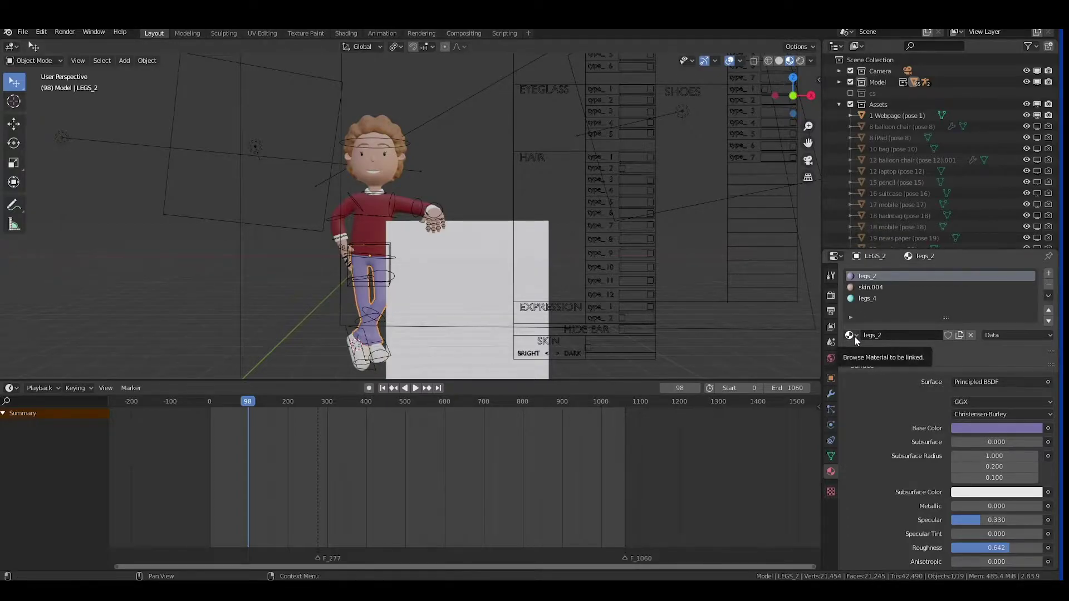
left_click(850, 336)
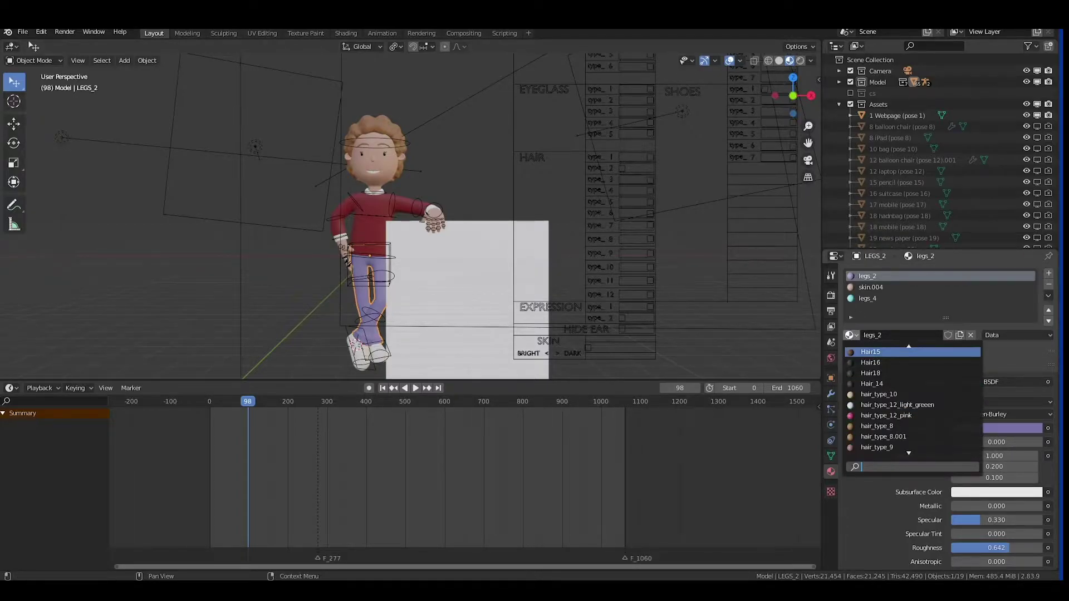
left_click(835, 477)
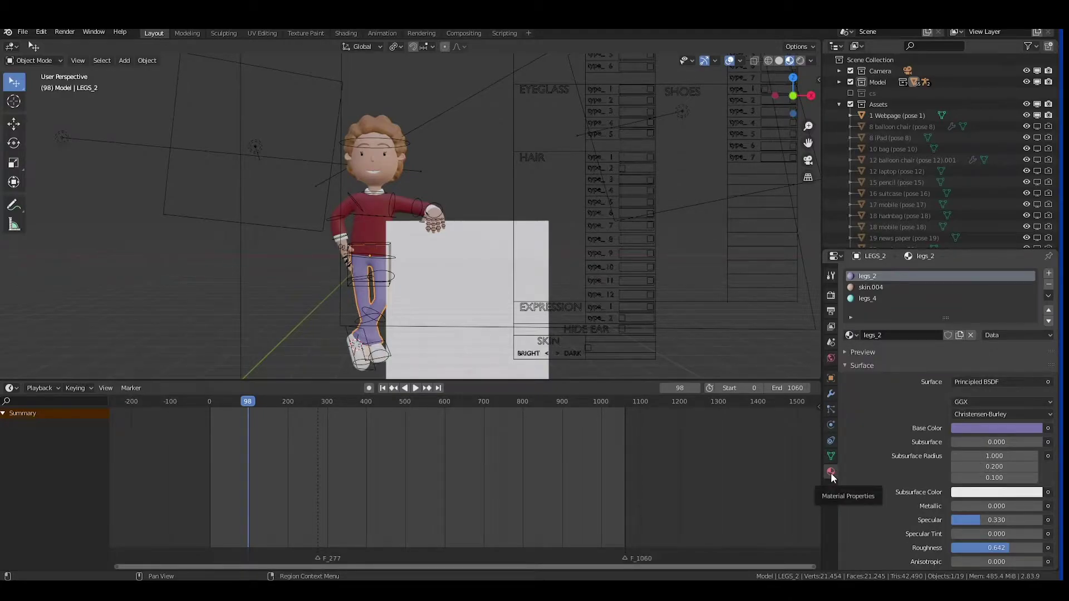
left_click(850, 335)
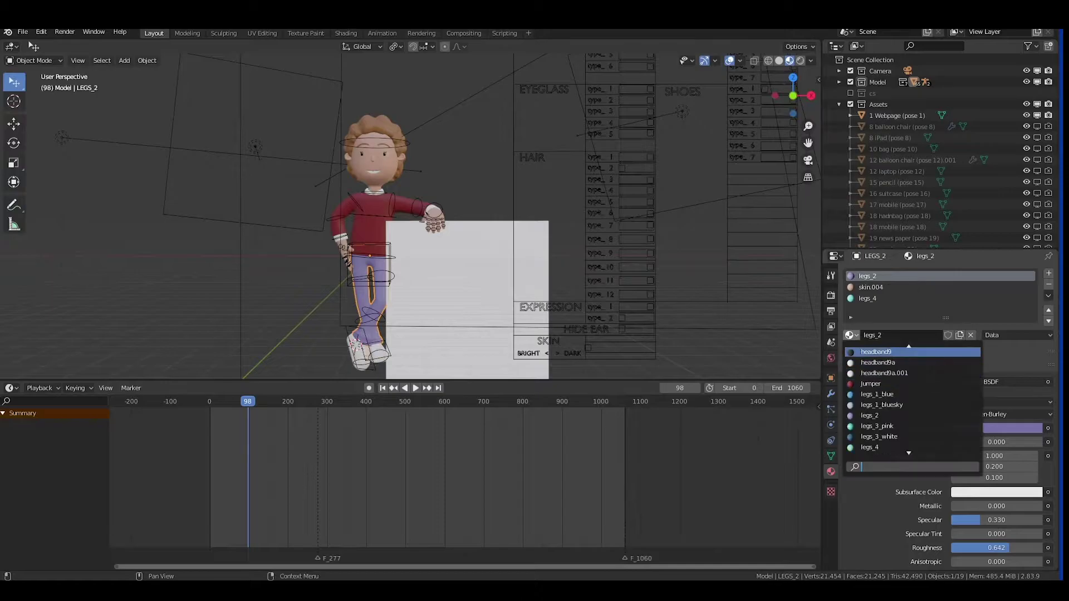
scroll(913, 401, "up", 10)
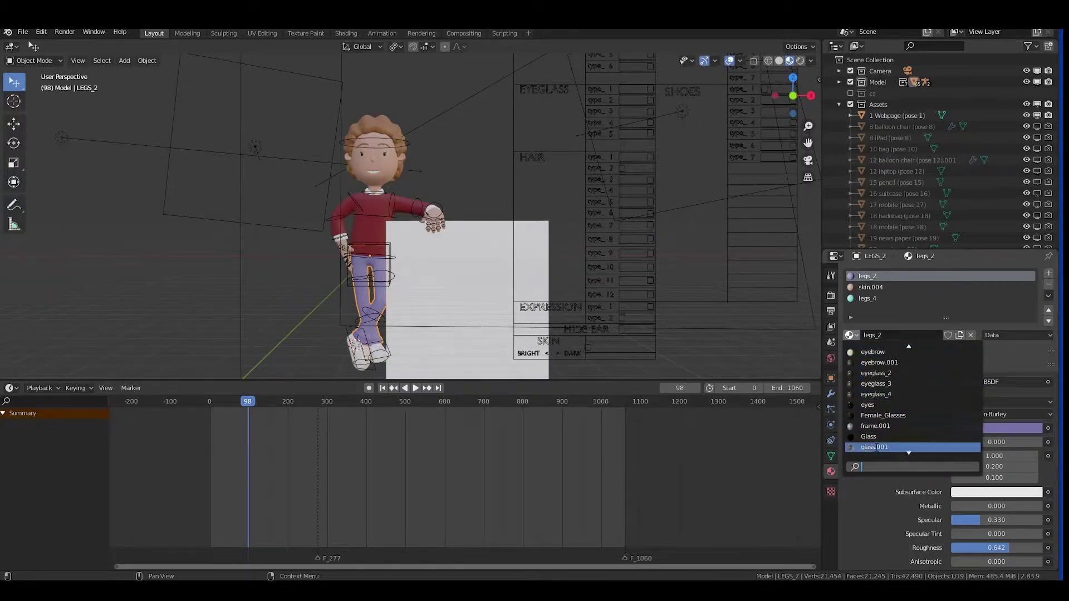
left_click(877, 447)
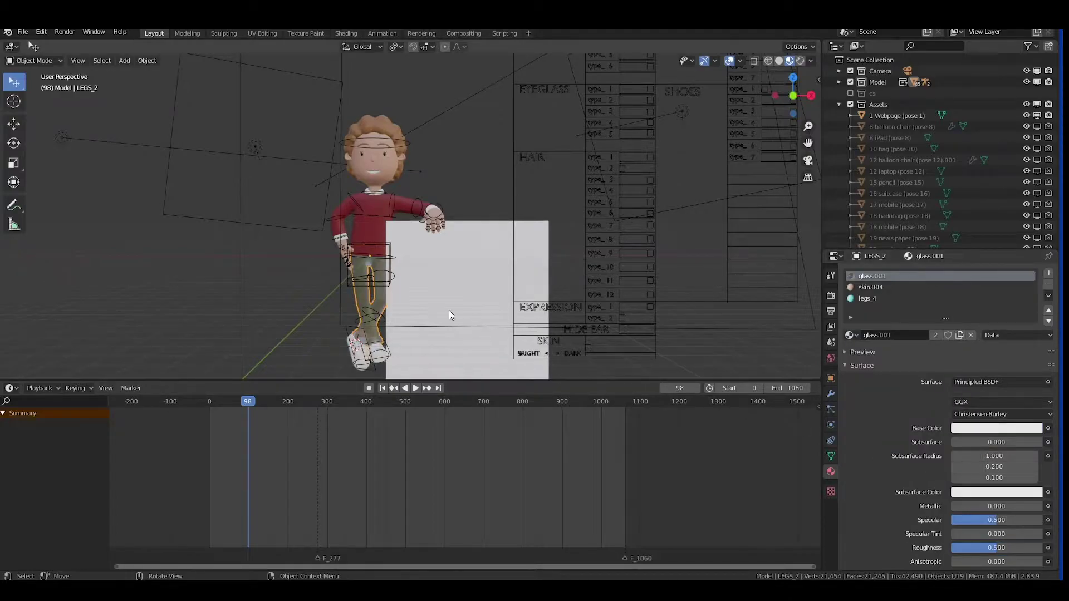
mouse_move(437, 300)
middle_mouse_down()
mouse_move(594, 282)
mouse_move(451, 294)
middle_mouse_up()
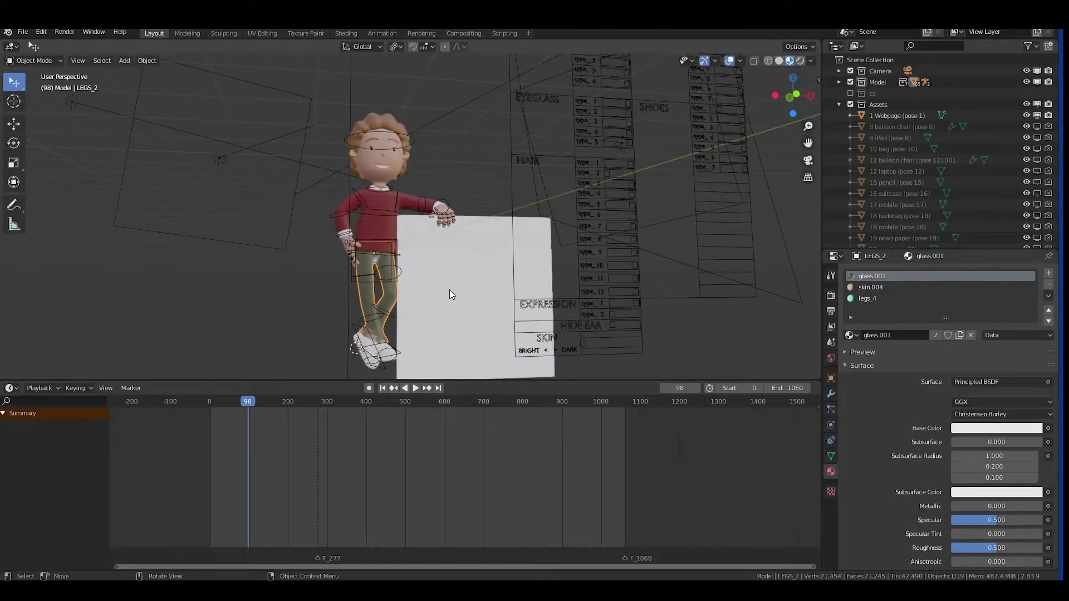
Step: Assign the blue legs_3_white material to the trousers' first material slot and deselect them
left_click(850, 334)
scroll(913, 401, "down", 15)
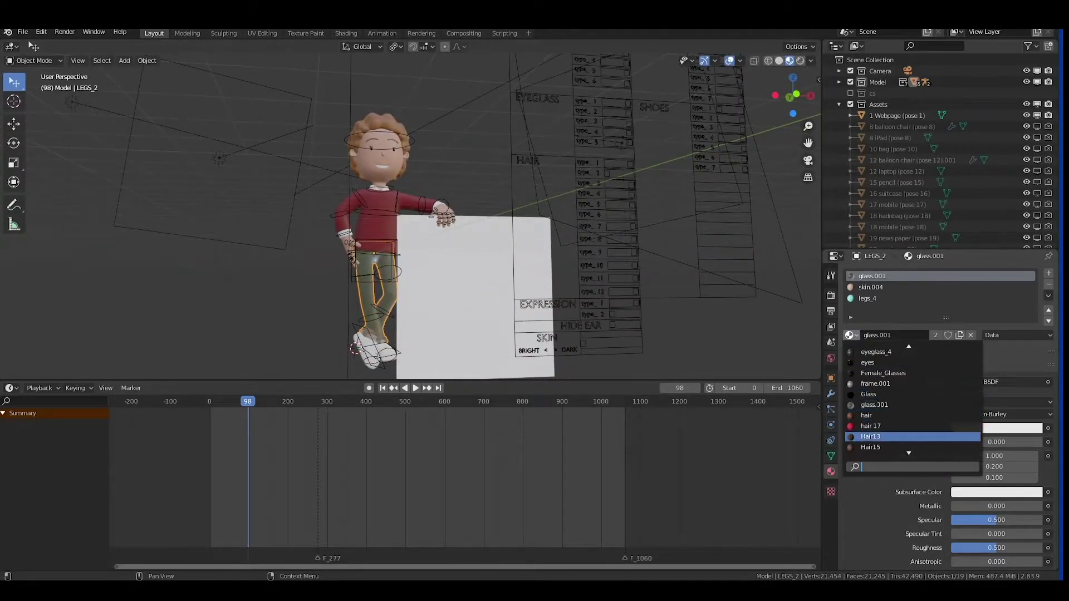
left_click(879, 447)
middle_click_drag(529, 278, 498, 253)
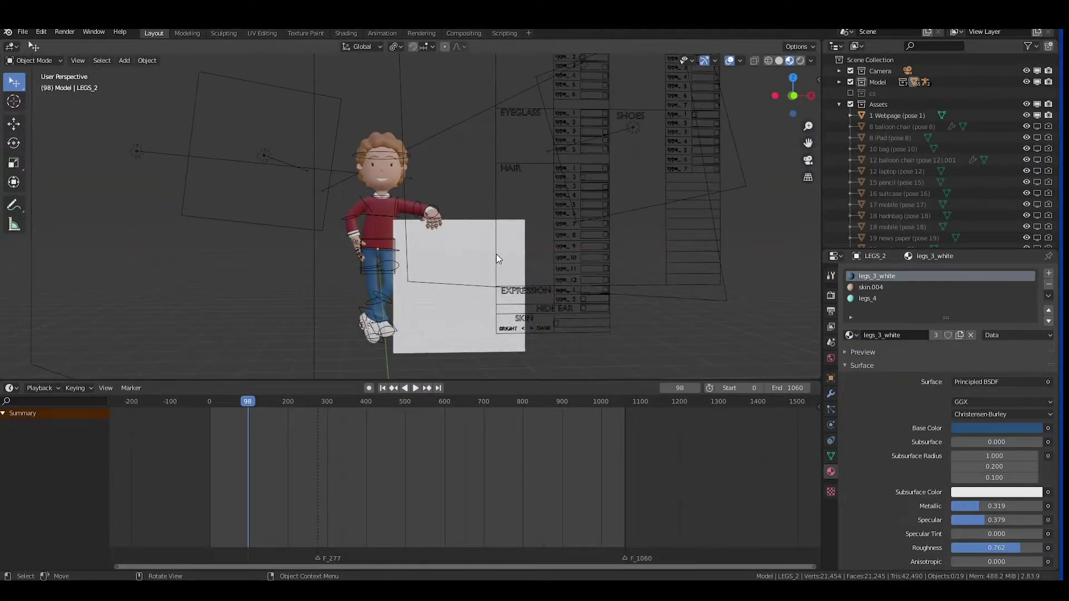
Step: Select the character's control rig with the clothing selectors and switch it to Pose Mode
middle_click_drag(440, 190, 49, 136, "shift")
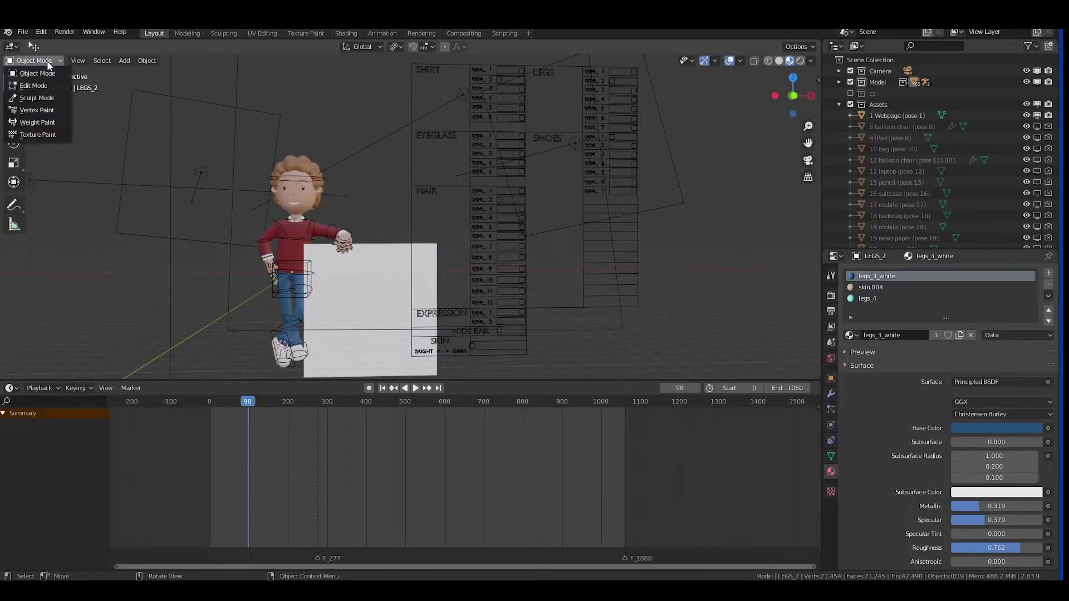
left_click(475, 110)
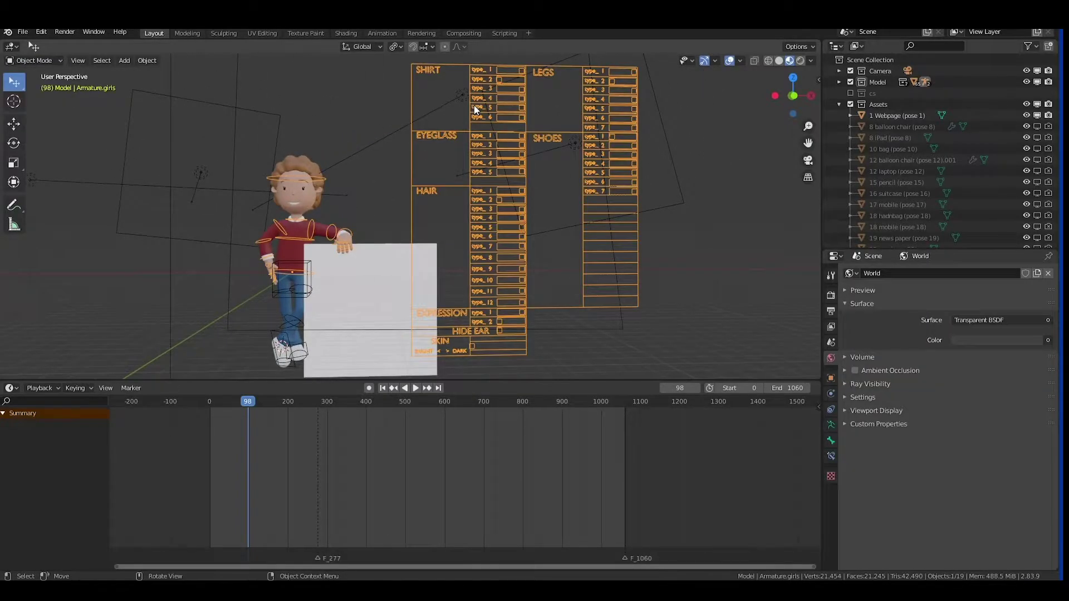
left_click(55, 59)
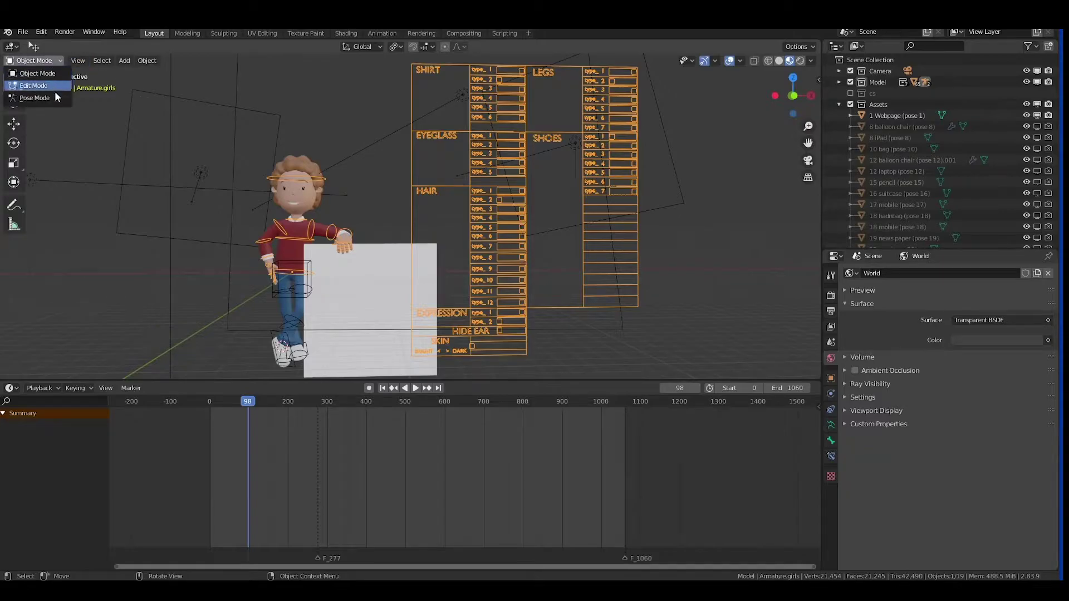
left_click(53, 98)
Step: Try the type_3 shirt and the blue type_6 outfit on the character using the SHIRT selectors
left_click_drag(522, 88, 399, 159)
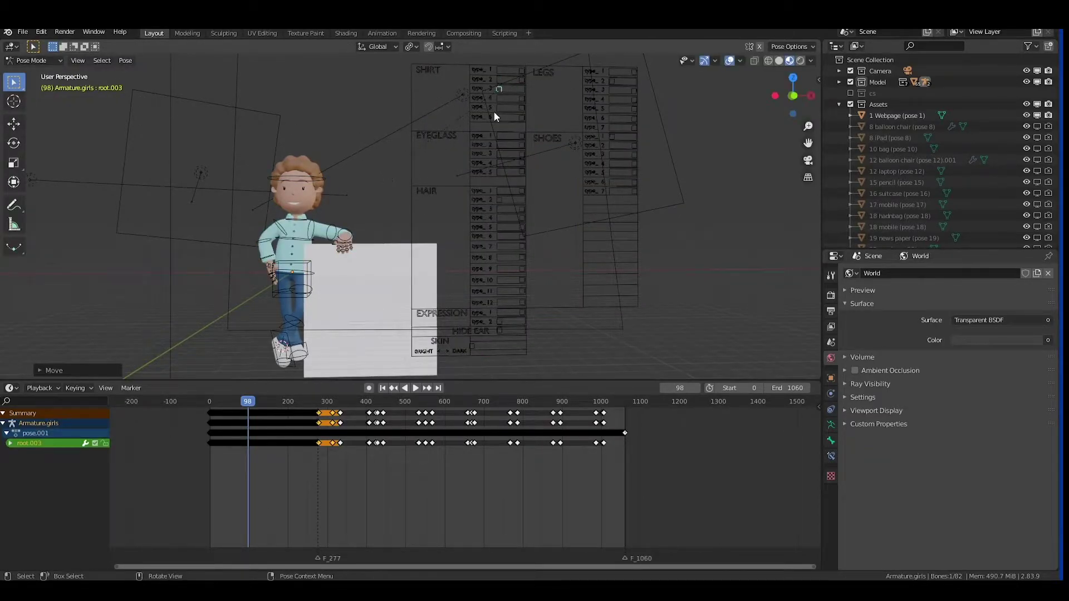
left_click_drag(497, 98, 432, 126)
left_click(520, 117)
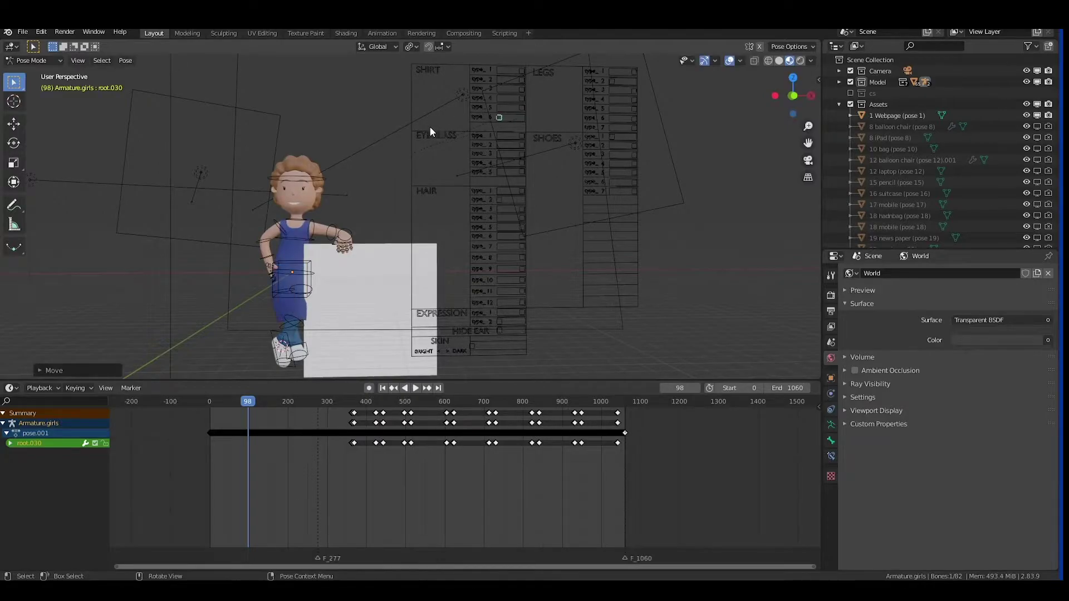
mouse_move(377, 210)
middle_mouse_down()
mouse_move(476, 204)
mouse_move(358, 204)
mouse_move(388, 204)
mouse_move(376, 209)
middle_mouse_up()
scroll(376, 209, "down", 2)
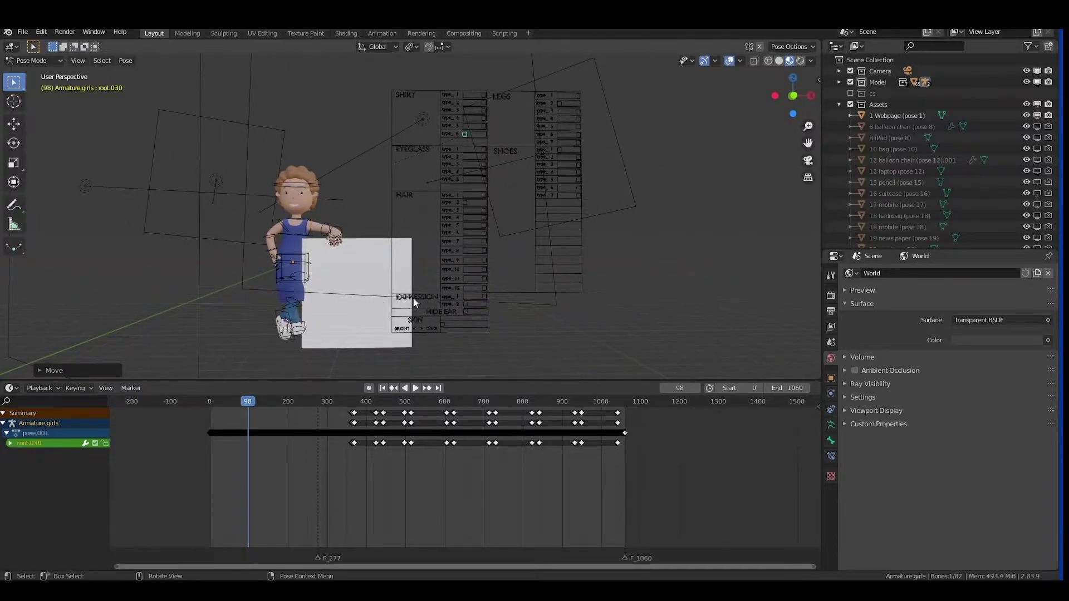
Step: Move the current frame past the end of the animation to 1070 and turn on auto keying
left_click(248, 404)
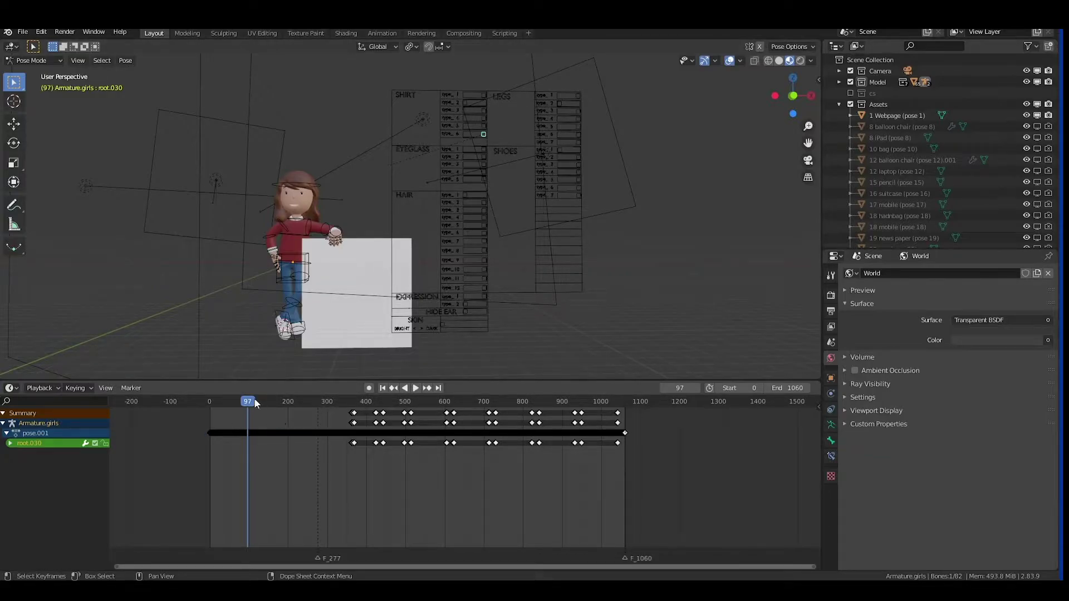
left_click_drag(269, 398, 633, 405)
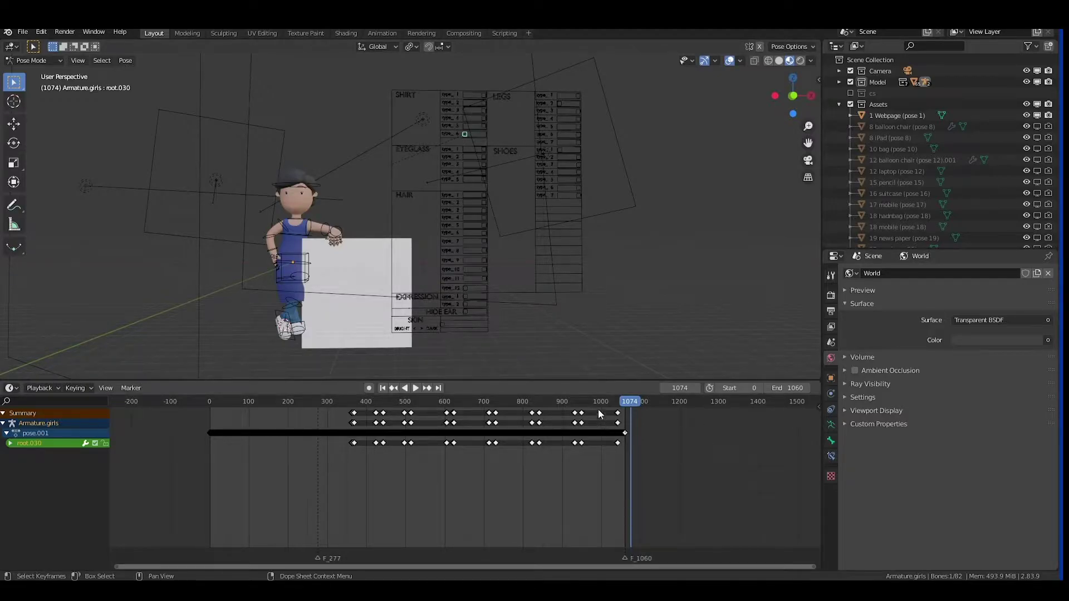
left_click_drag(627, 404, 628, 404)
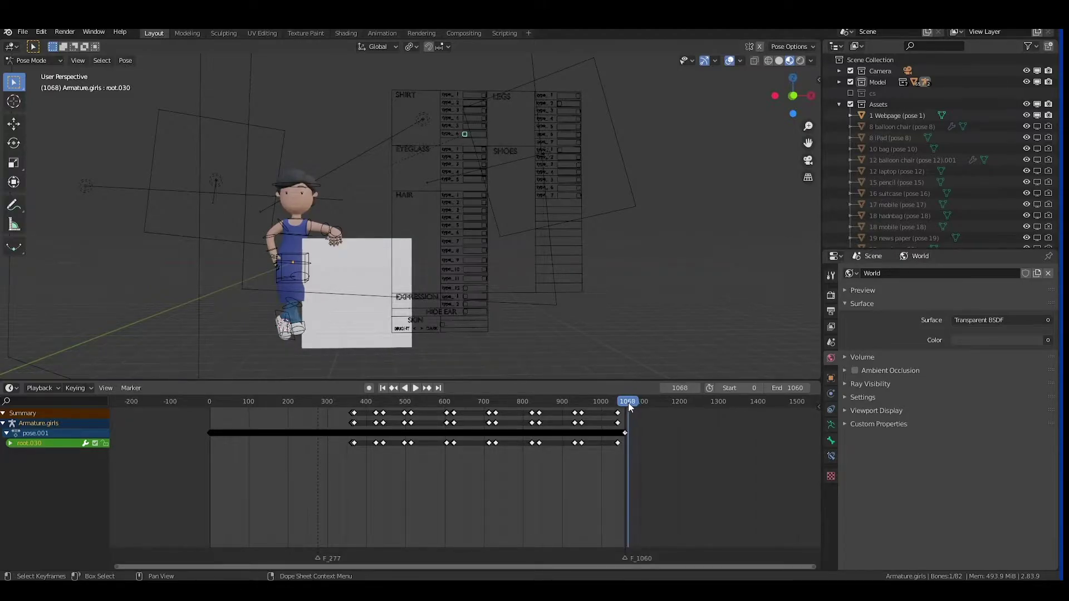
left_click(628, 402)
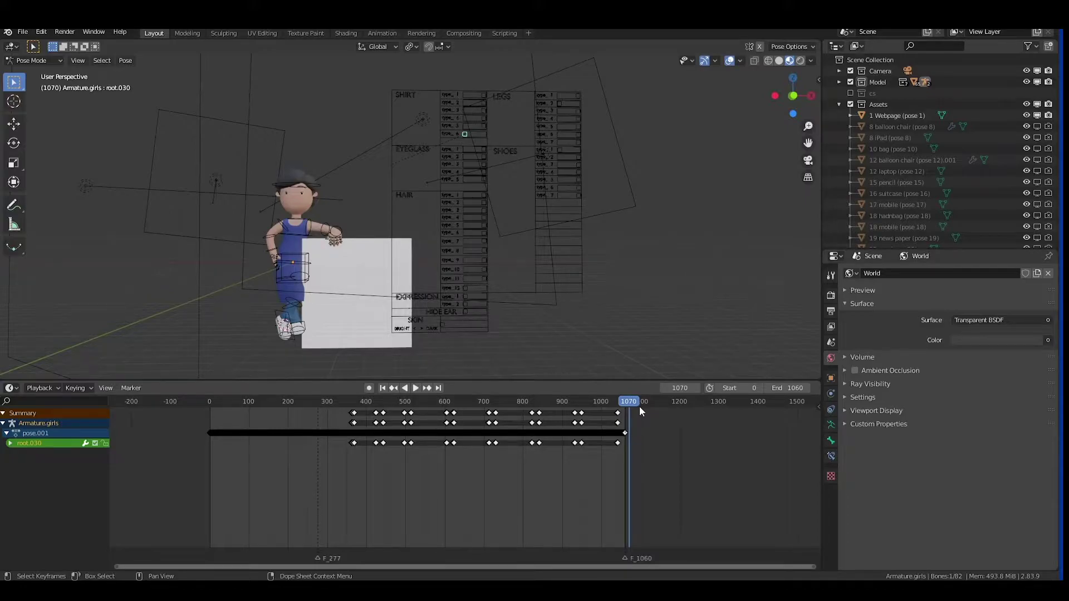
left_click(369, 388)
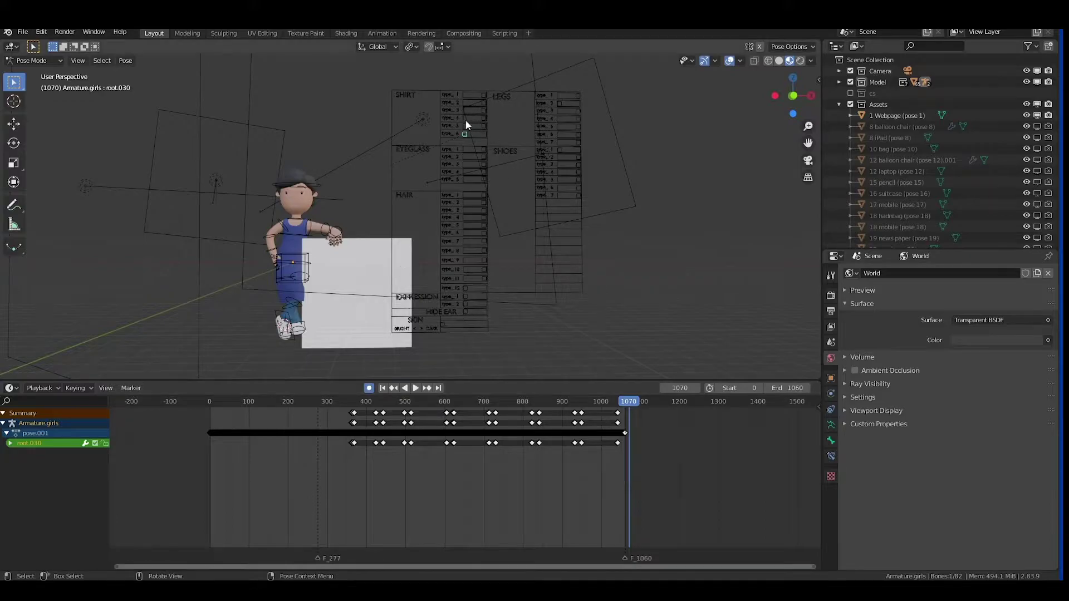
Step: Swap the blue outfit for the white long-sleeved shirt and switch on the type_1 long hair at frame 1070
left_click_drag(467, 139, 431, 124)
left_click(483, 196)
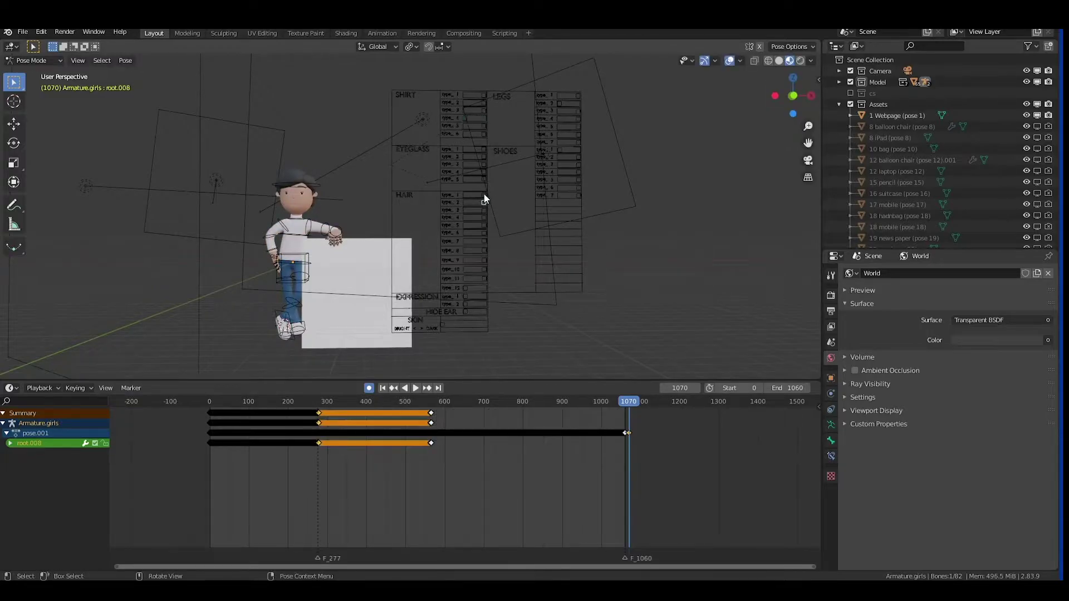
left_click_drag(484, 195, 455, 194)
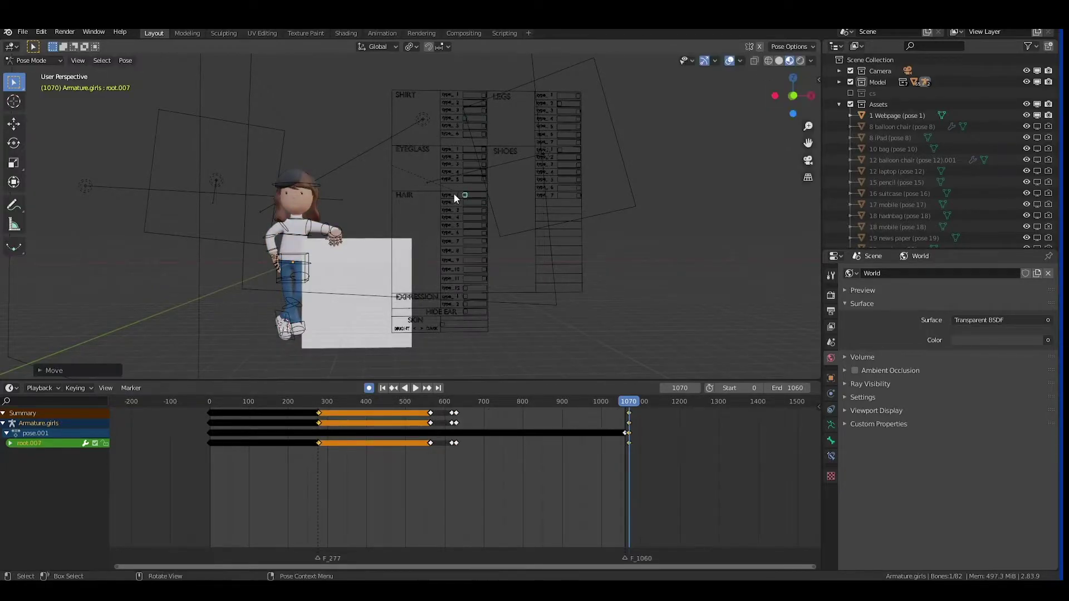
Step: Switch off the type_12 capped hair and key the type_8 hair selector in its off position
left_click(464, 288)
left_click_drag(463, 288, 485, 287)
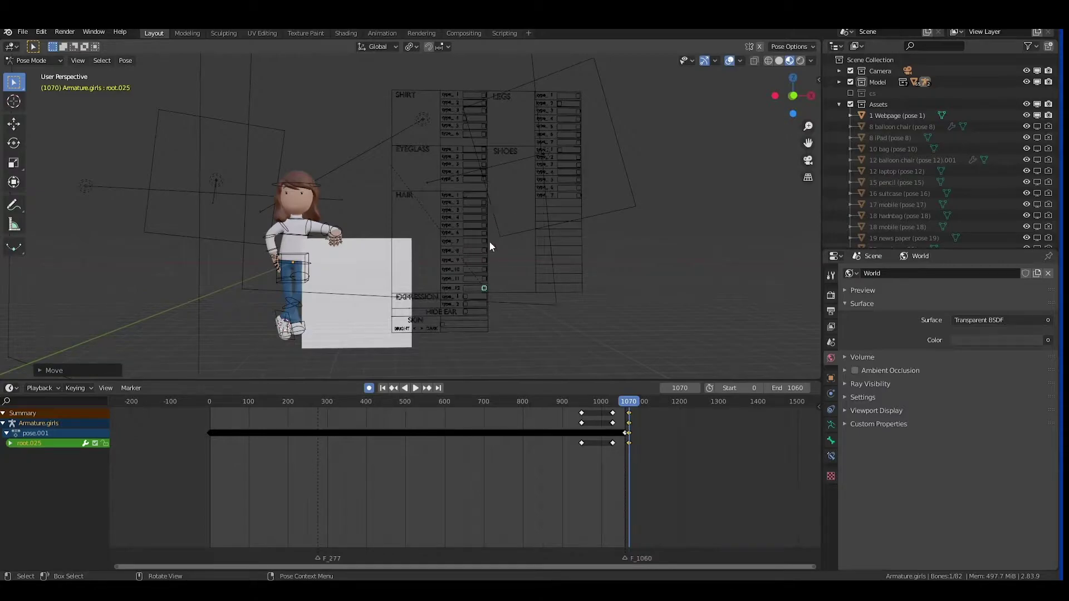
left_click_drag(483, 250, 495, 250)
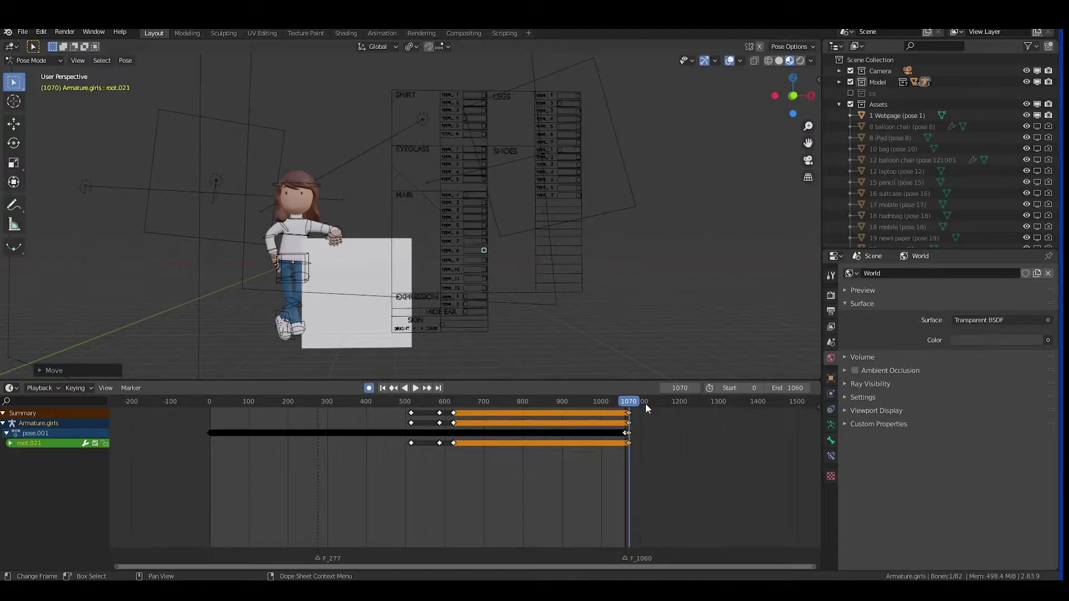
Step: Step back through the frames before 1070, return to it, and inspect the keyframes there up close
key("Left")
key("Left")
key("Left")
key("Left")
key("Left")
key("Left")
key("Left")
key("Left")
key("Left")
key("Left")
key("Left")
key("Right")
key("Right")
key("Right")
key("Right")
key("Right")
key("Right")
key("Right")
key("Right")
key("Right")
key("Right")
key("Right")
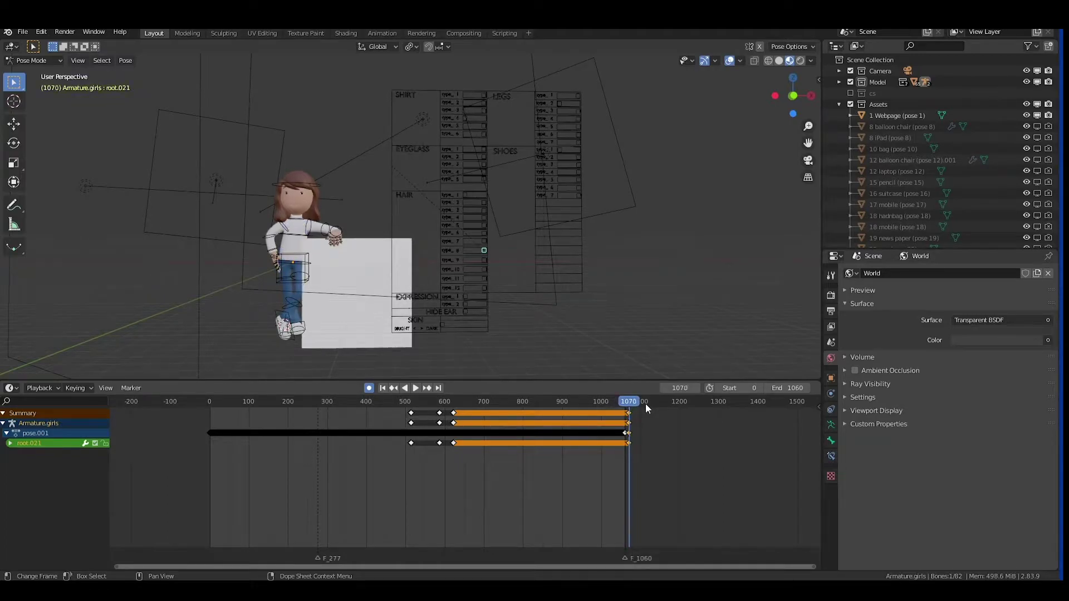
scroll(644, 424, "up", 5)
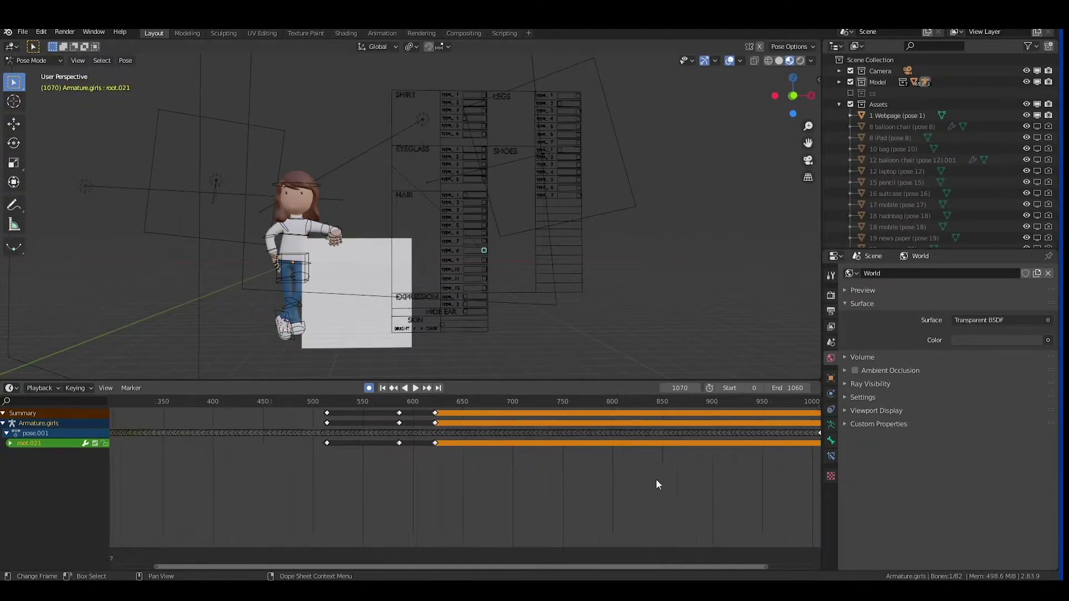
left_click_drag(602, 566, 776, 559)
scroll(755, 425, "up", 2)
left_click_drag(617, 567, 736, 559)
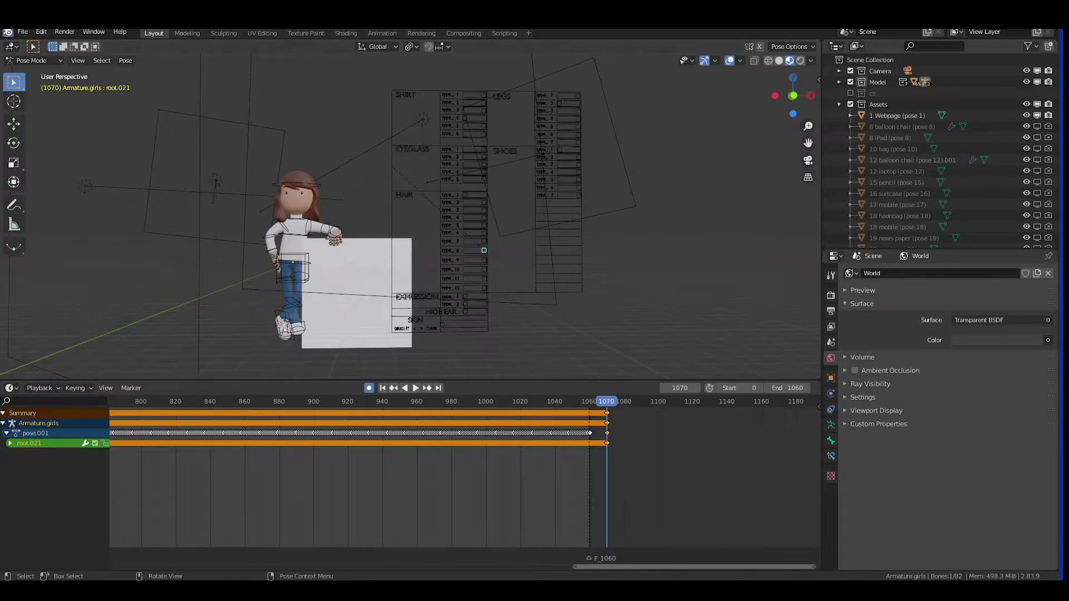
Step: Render a still image of frame 1070 and view the result
left_click(65, 32)
left_click(75, 46)
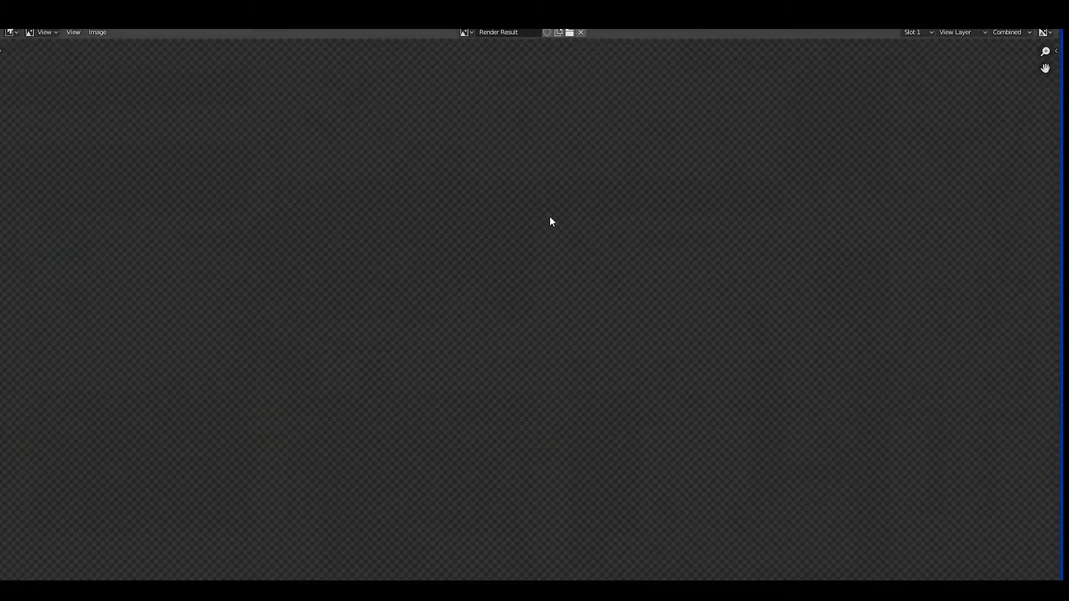
scroll(551, 221, "up", 1)
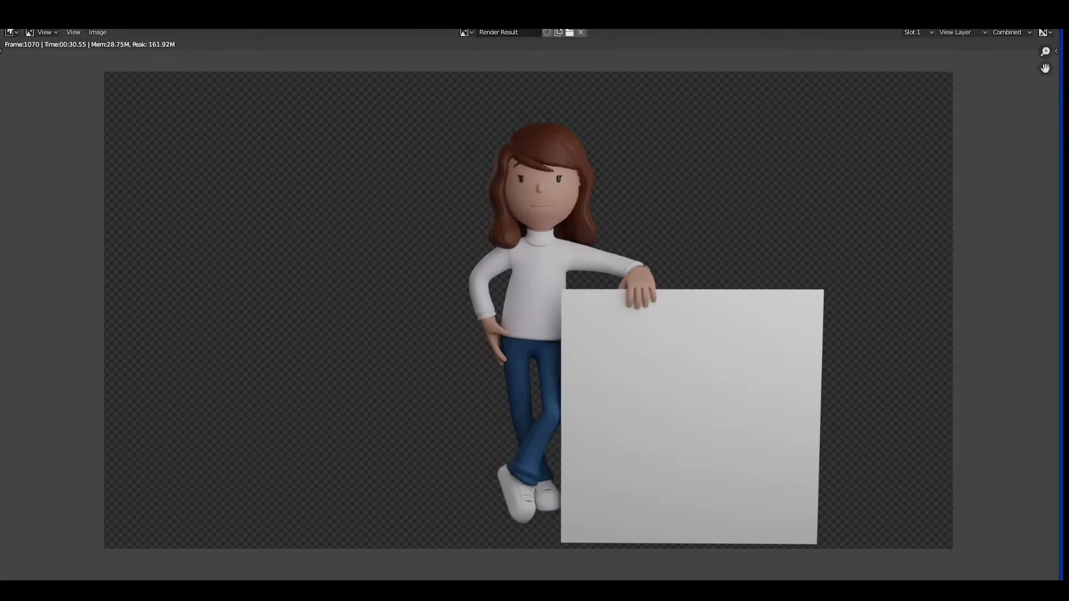
Step: Close the render view and take the character's rig out of Pose Mode into Object Mode with nothing selected
key("Escape")
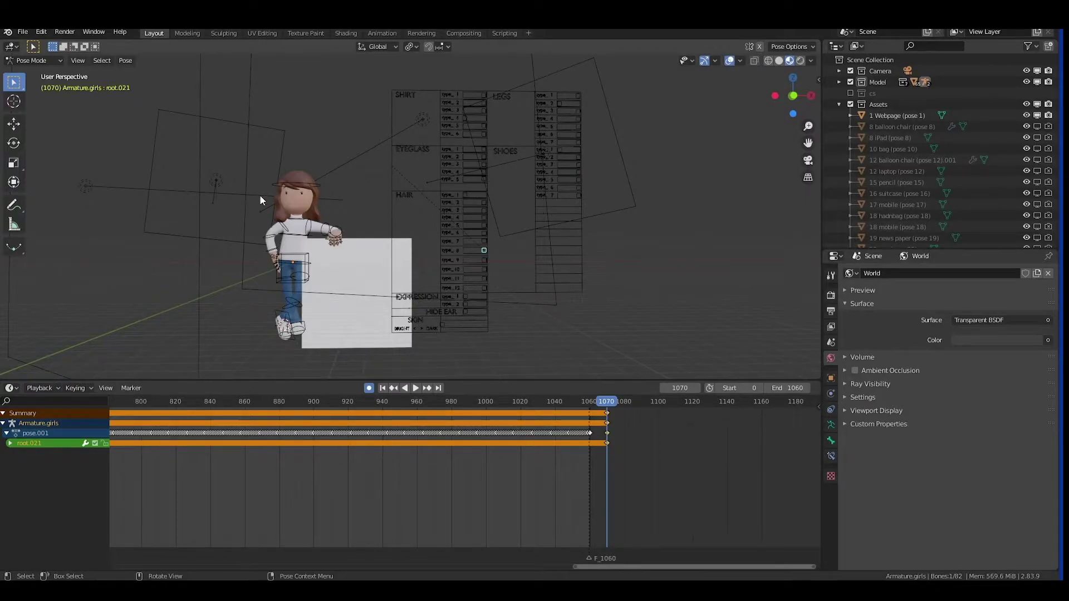
left_click(41, 60)
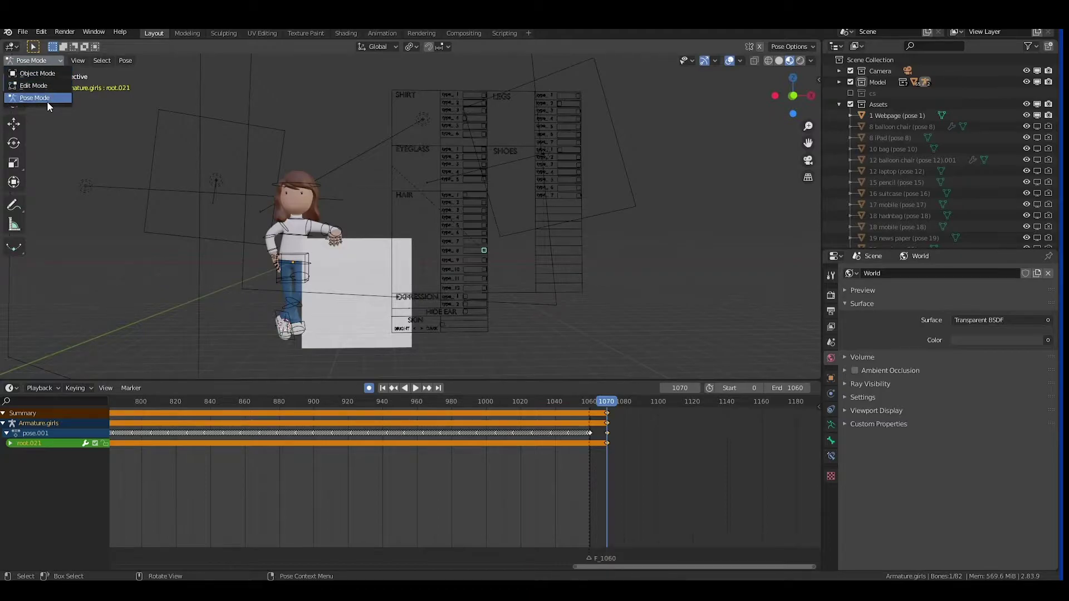
left_click(35, 73)
left_click(330, 209)
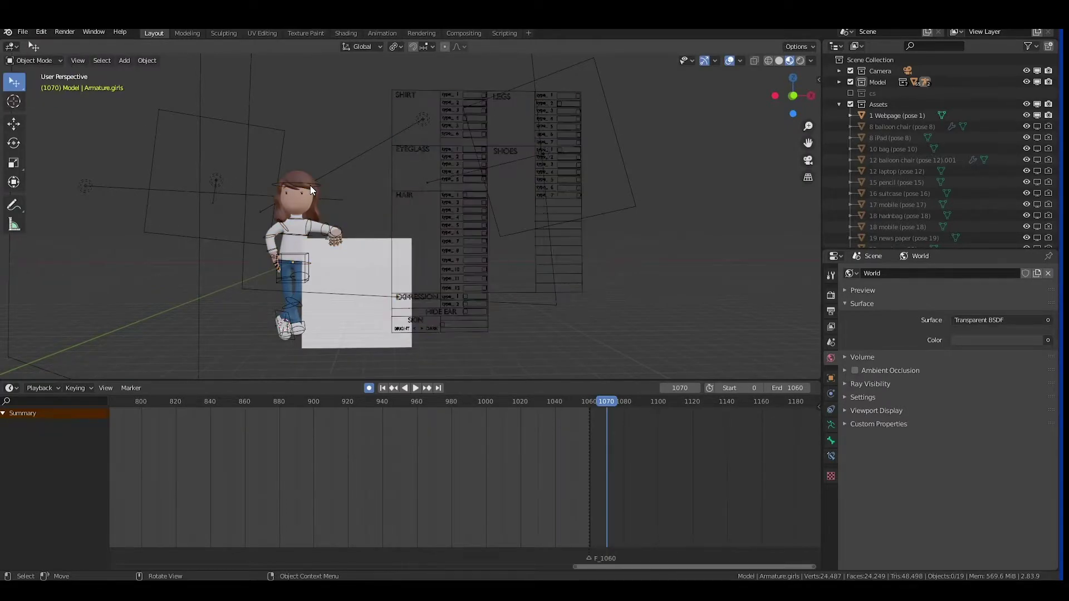
left_click(299, 173)
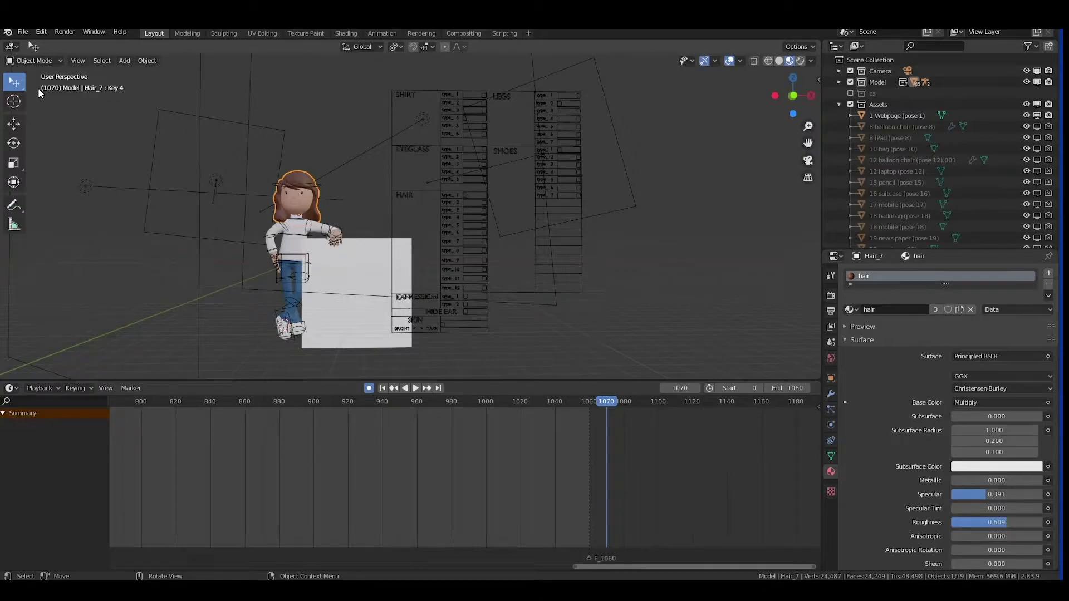
left_click(34, 62)
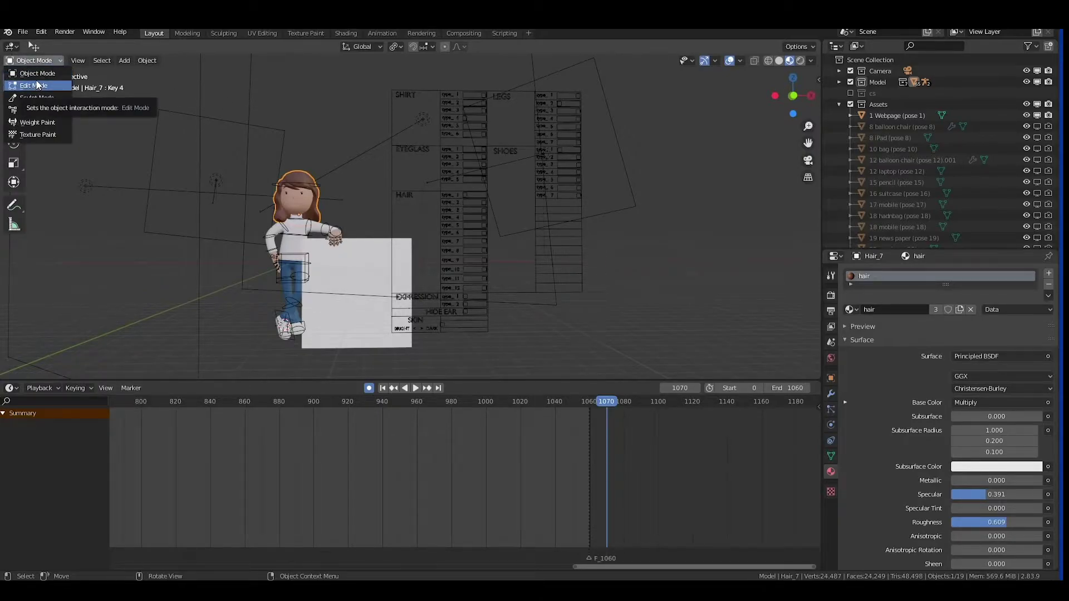
left_click(349, 115)
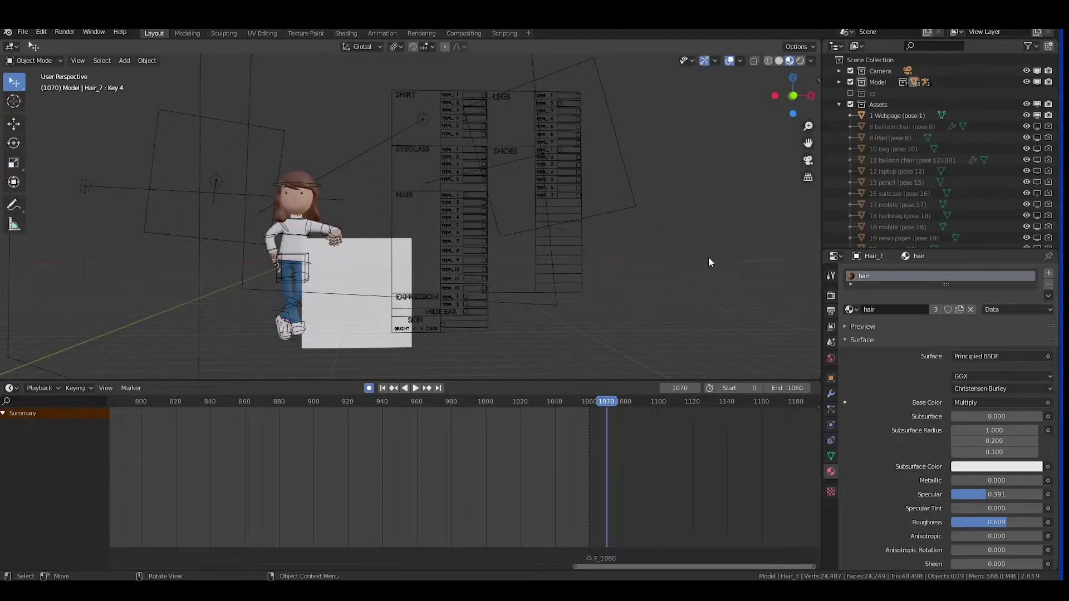
Step: Enlarge the outliner and disable the 1 Webpage (pose 1) board in viewports
left_click_drag(897, 248, 897, 305)
left_click(373, 285)
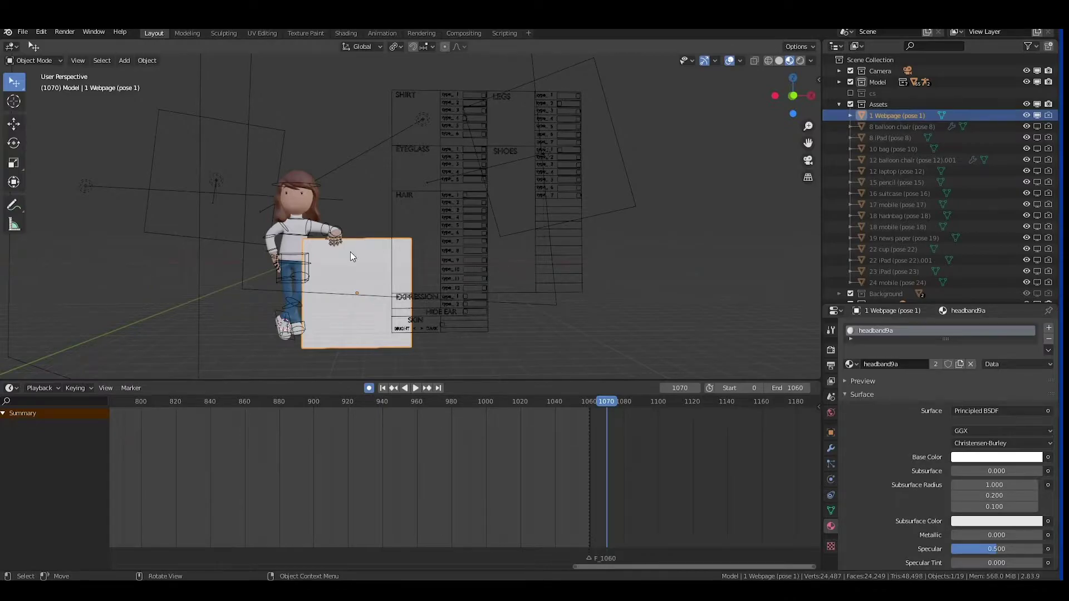
left_click(1037, 116)
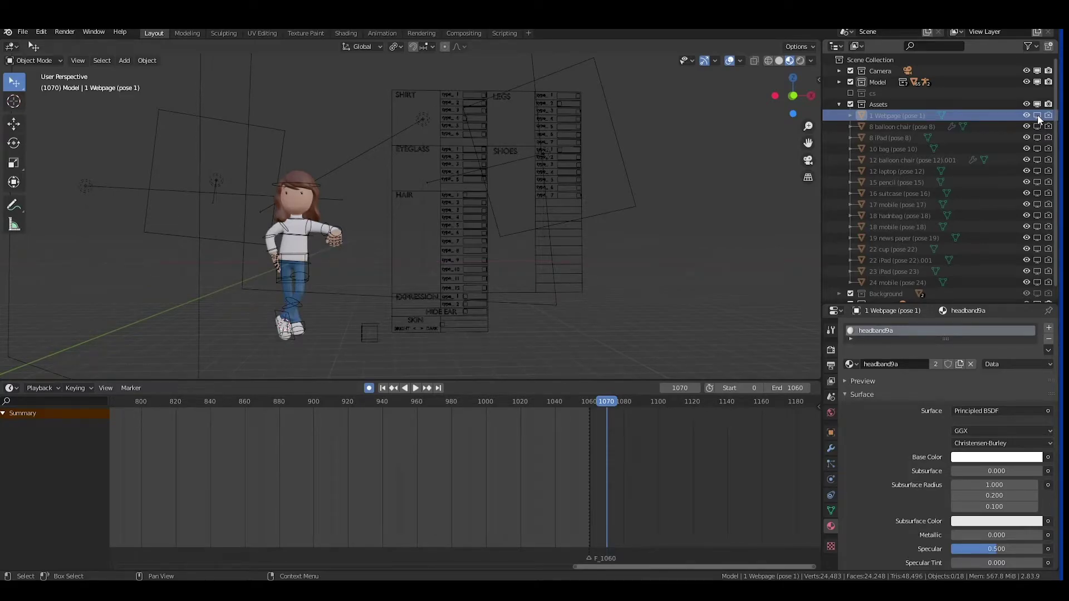
left_click(1037, 115)
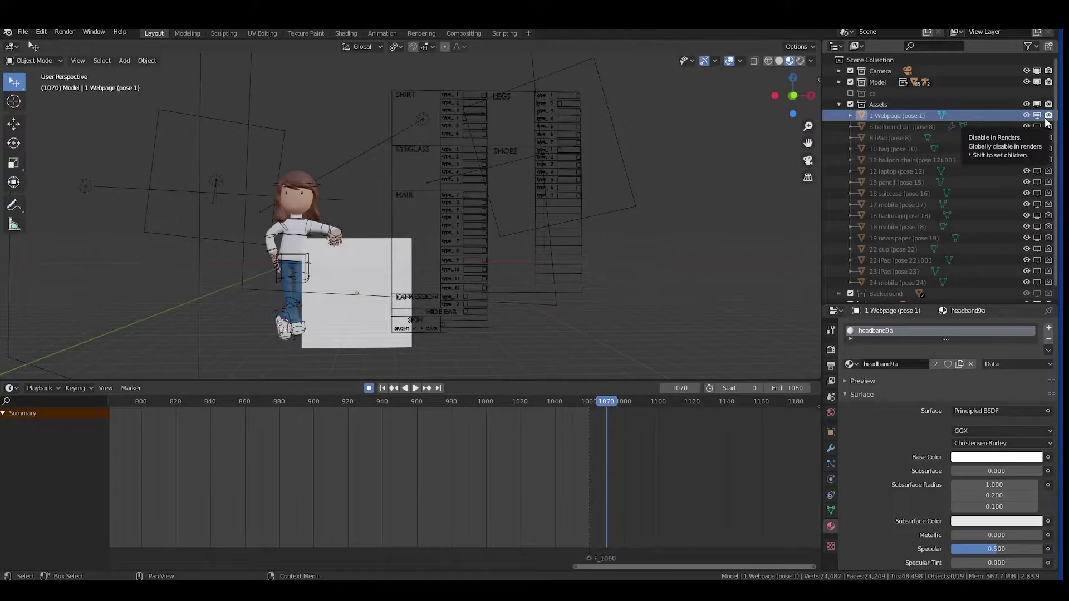
left_click(1038, 117)
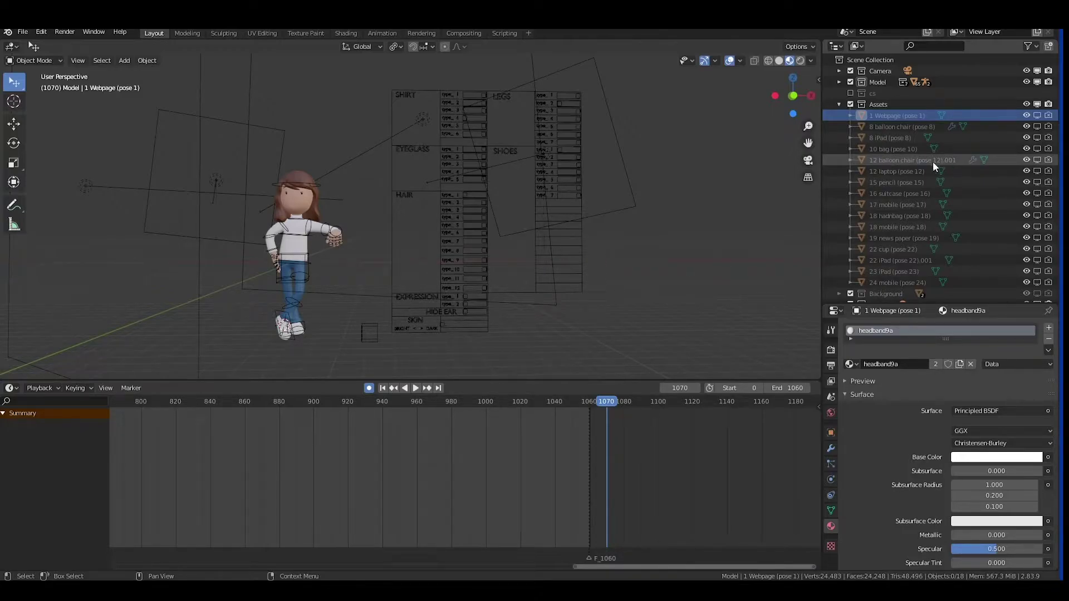
Step: Apply the woman 12 (sitting with notebook) pose from the Upper body pose library to the character's upper-body bones
left_click(318, 188)
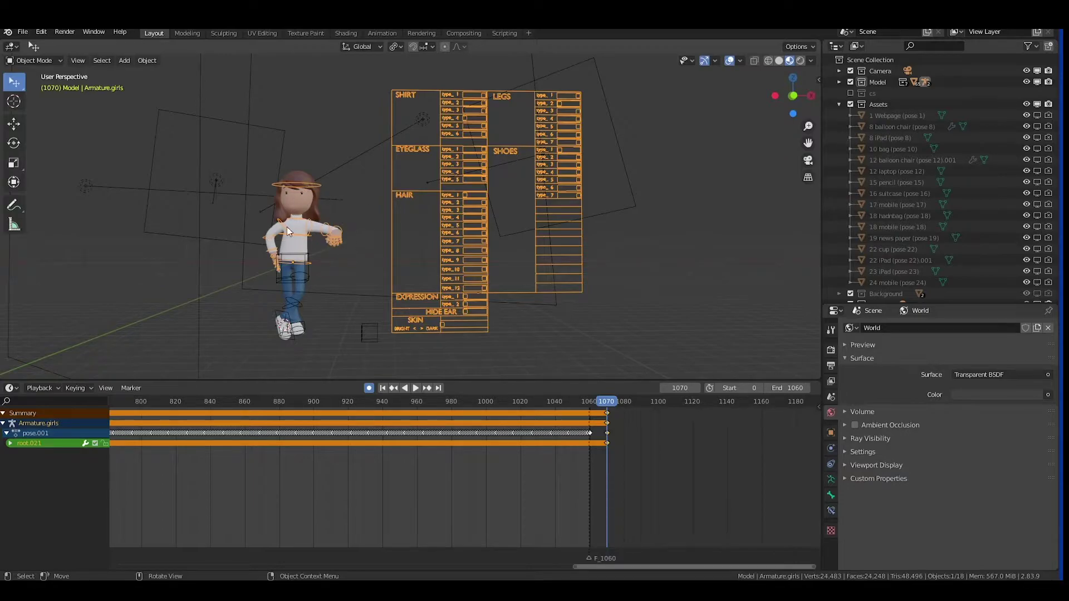
left_click(832, 482)
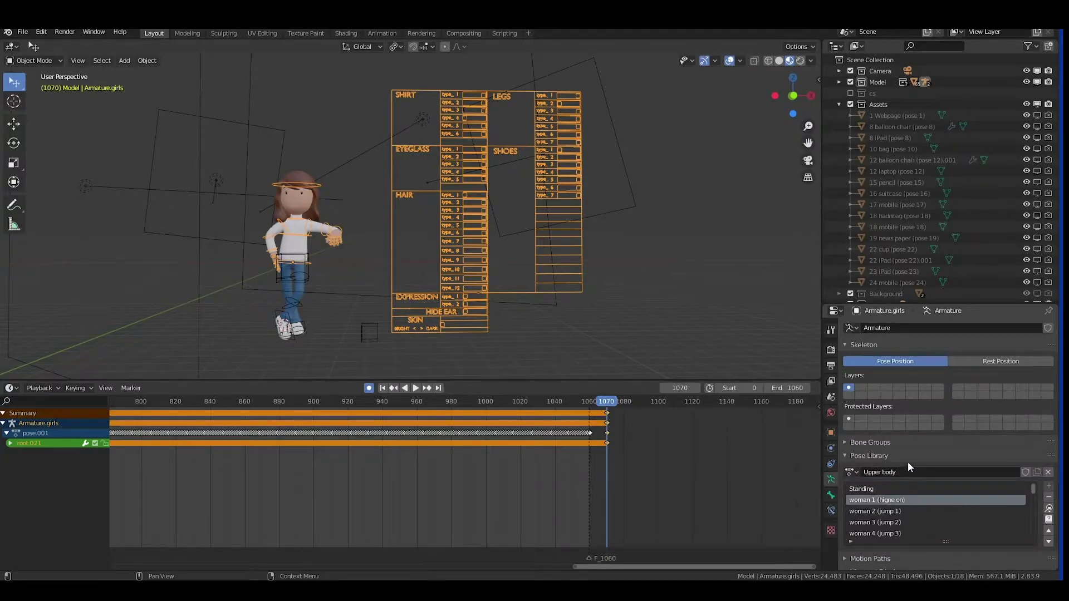
scroll(911, 508, "down", 8)
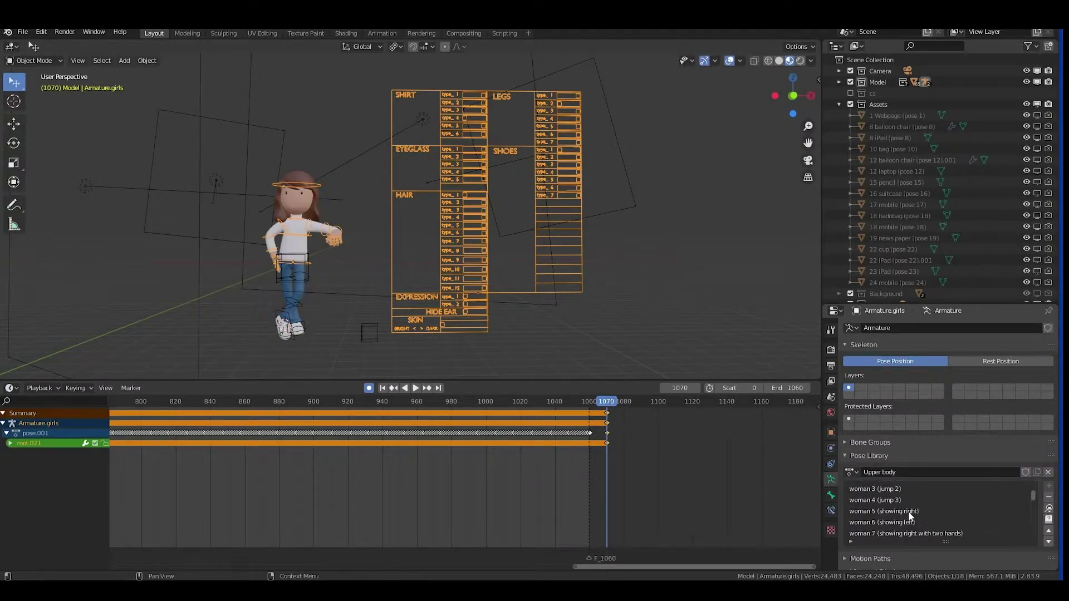
scroll(909, 512, "down", 1)
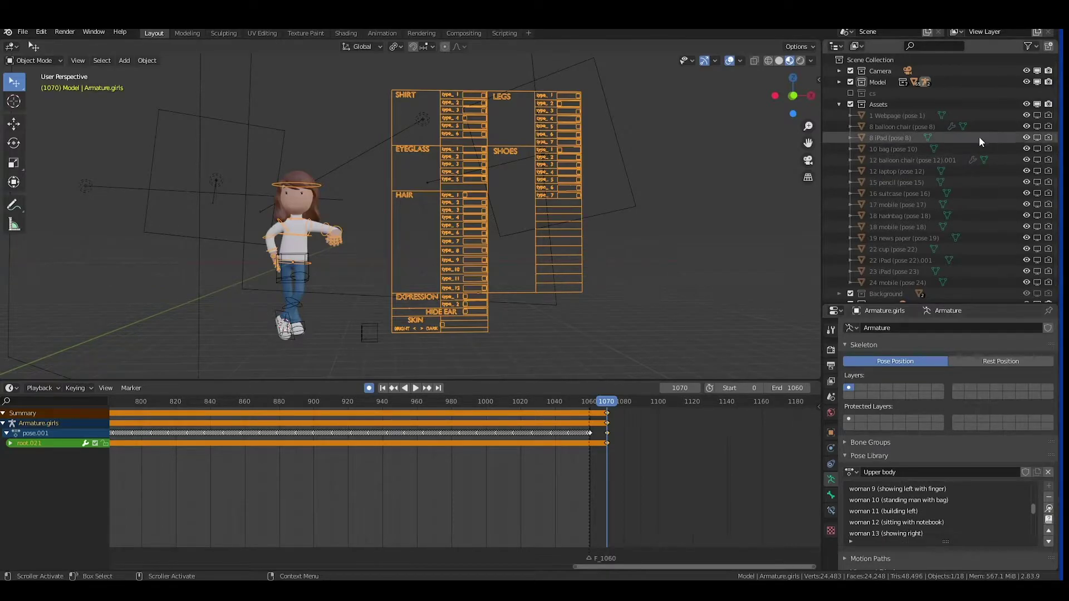
left_click(919, 522)
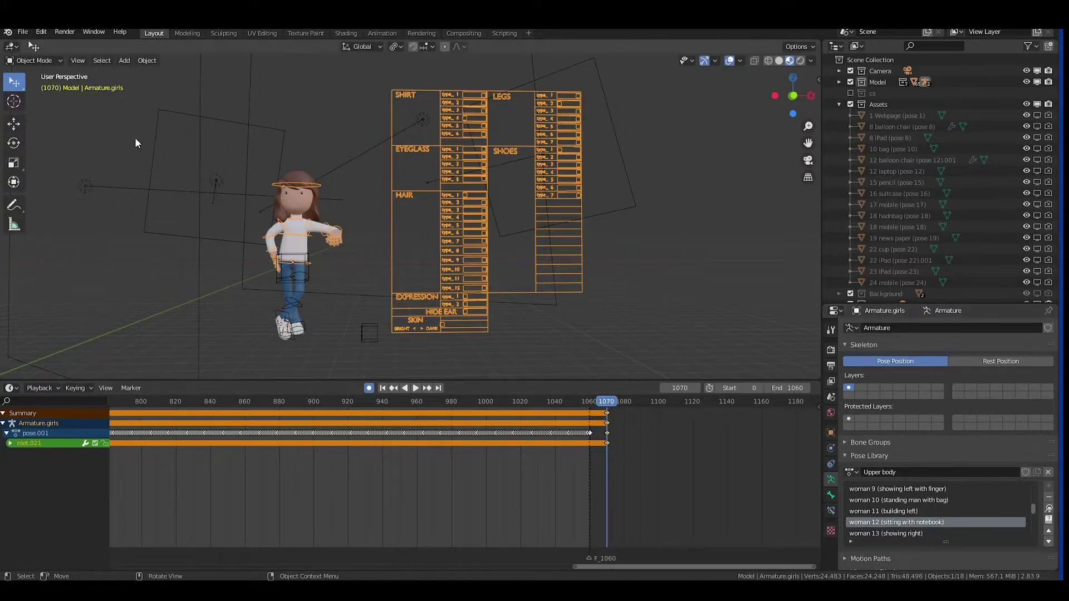
left_click(34, 60)
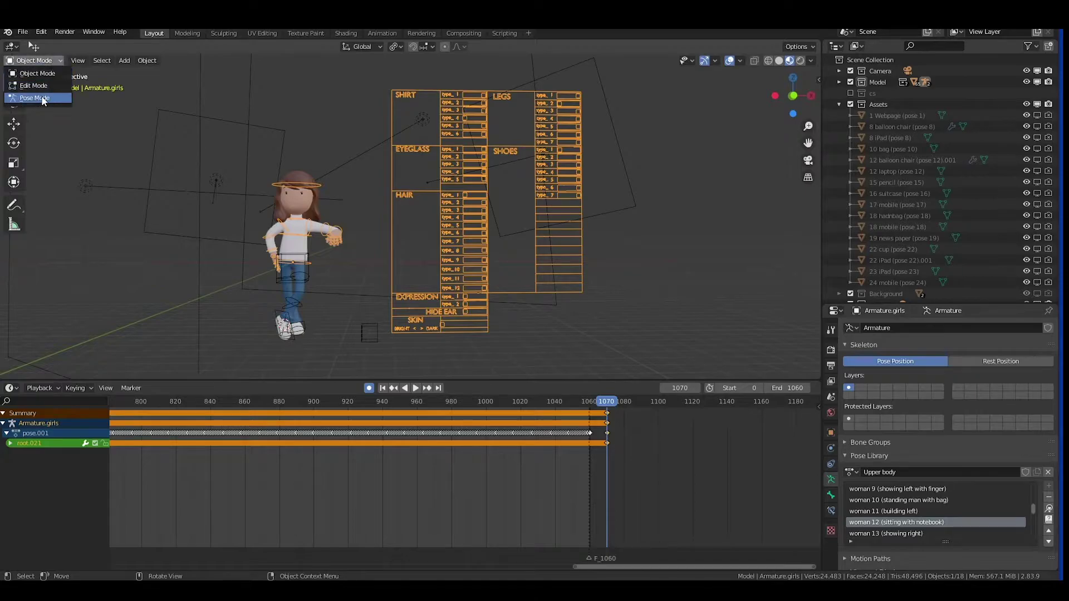
left_click(48, 98)
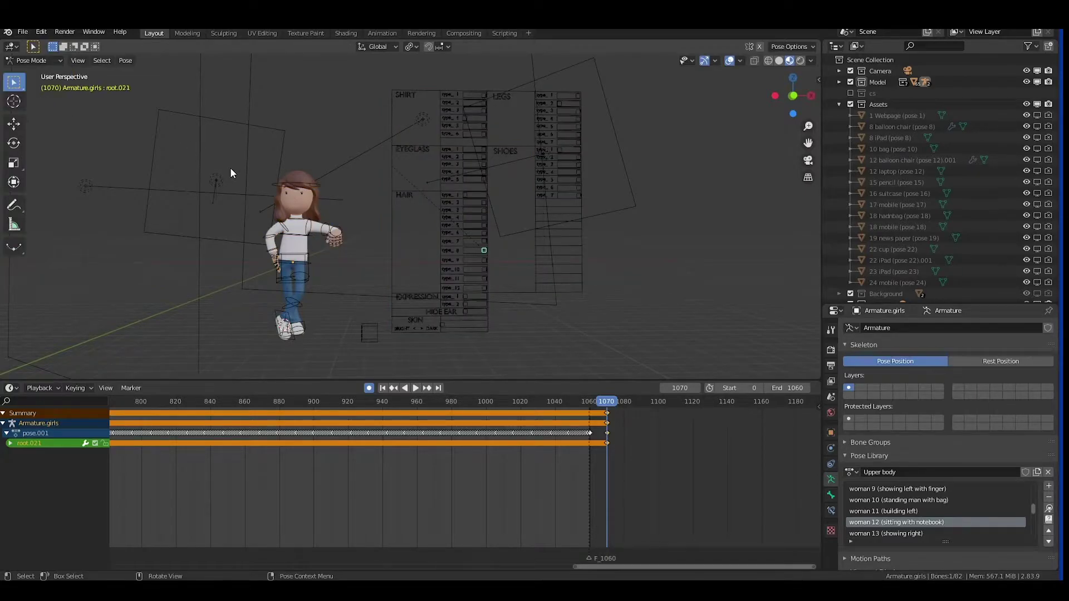
left_click_drag(229, 167, 367, 295)
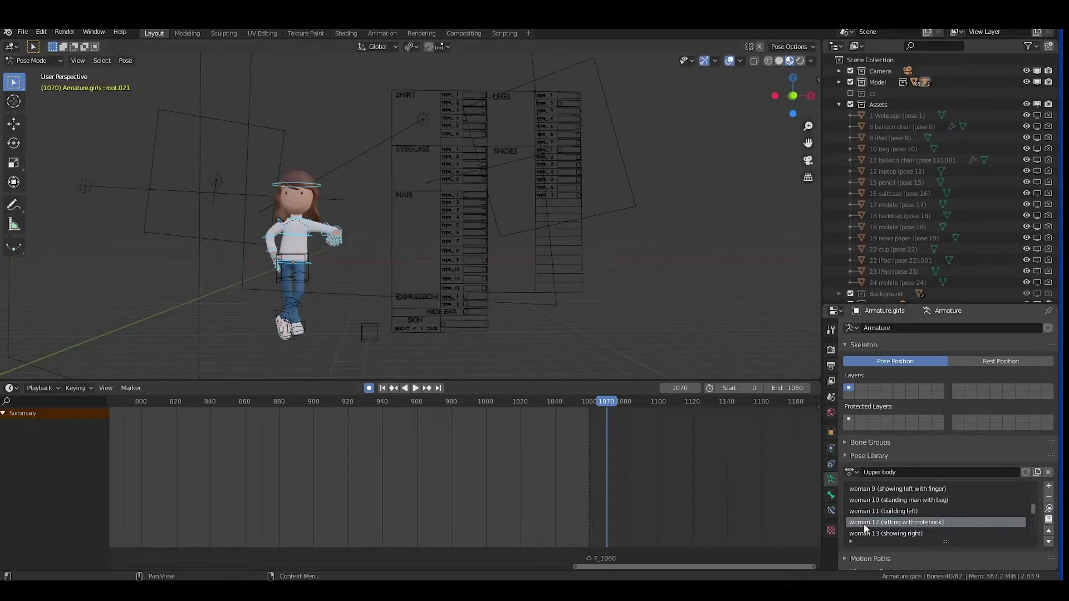
left_click(1048, 510)
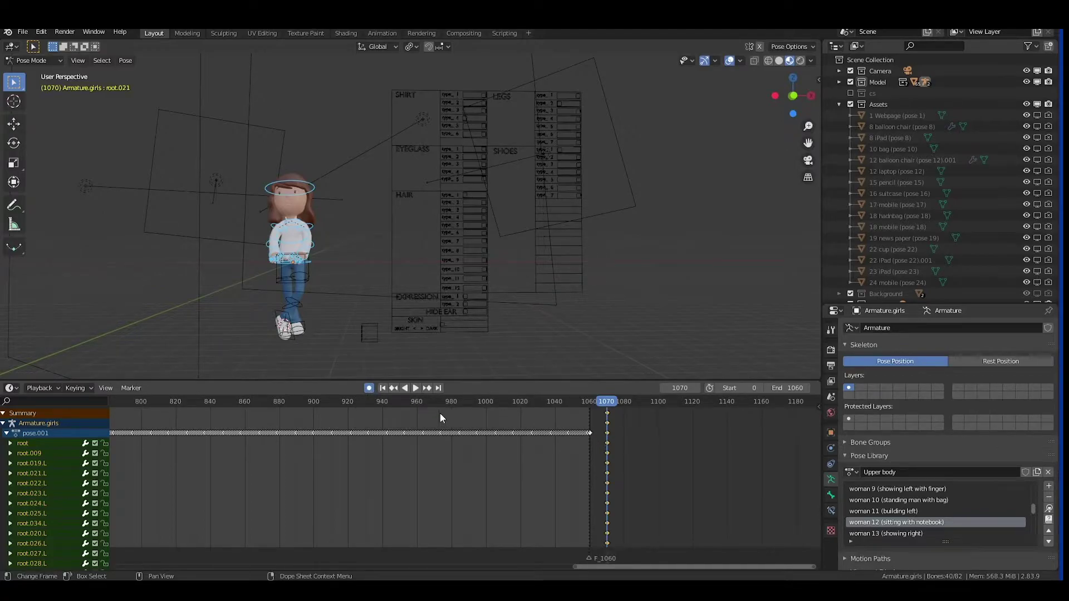
Step: Turn off auto keying and delete the keyframes of the selected upper-body bones
left_click(369, 388)
key("x")
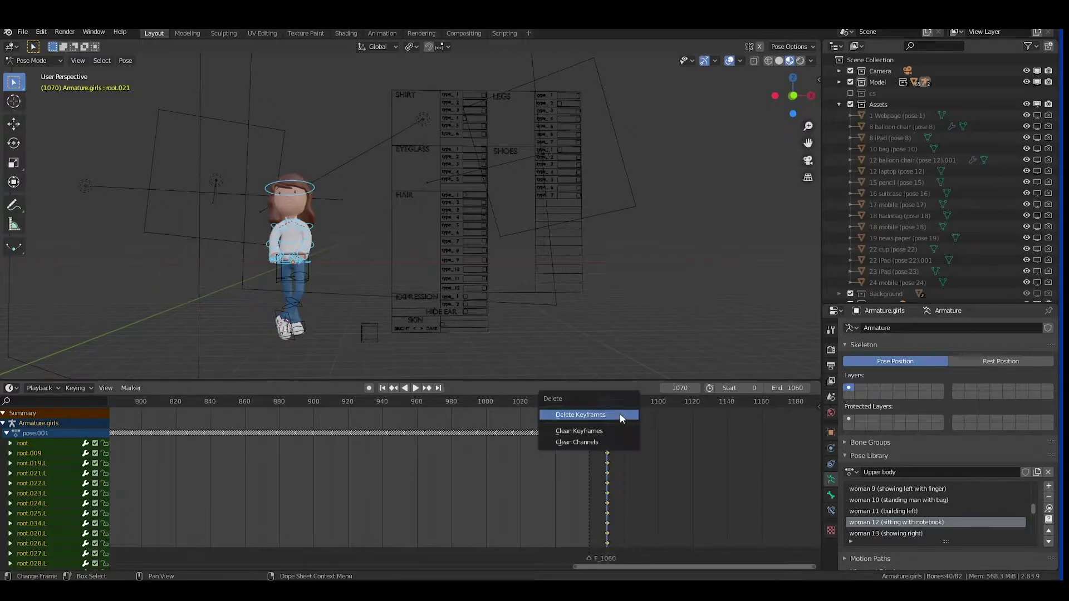
left_click(621, 418)
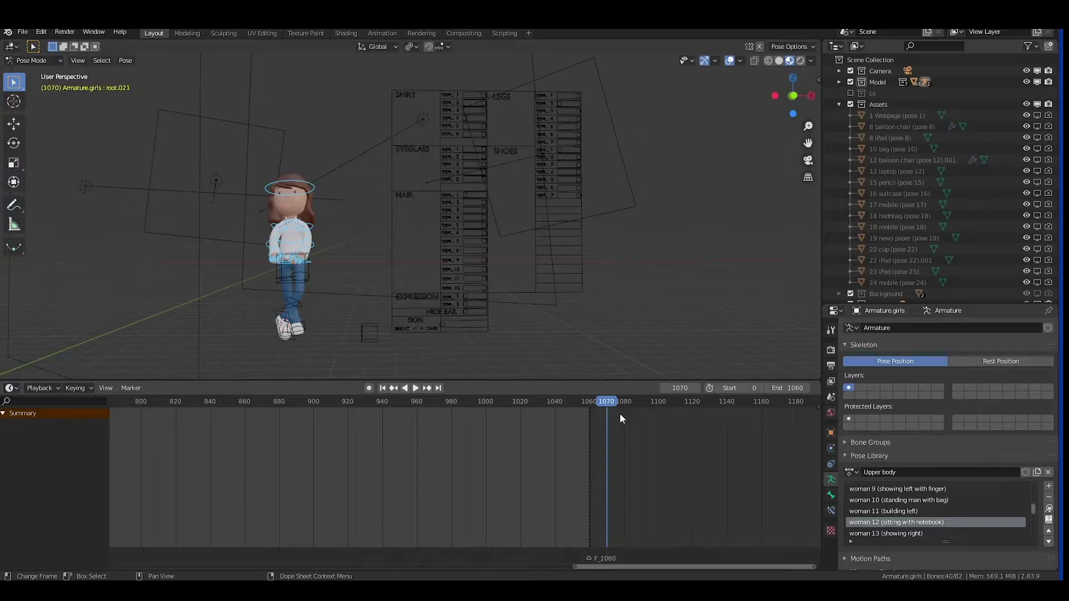
Step: Apply the woman 12 (sitting with notebook) pose from the Lower body pose library to all bones of the leg armature
left_click(50, 59)
left_click(58, 77)
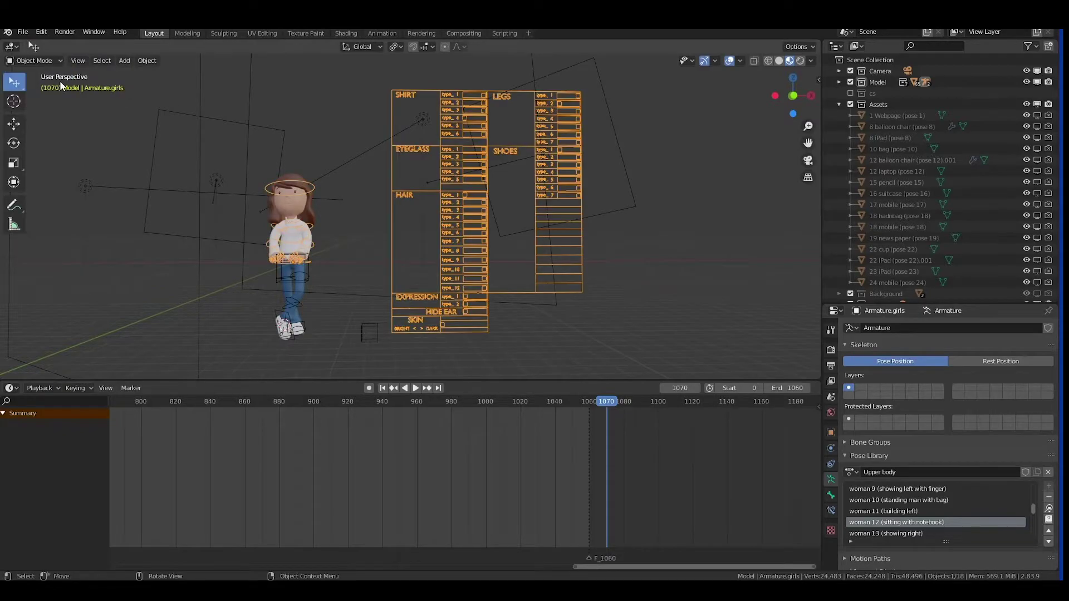
left_click(301, 282)
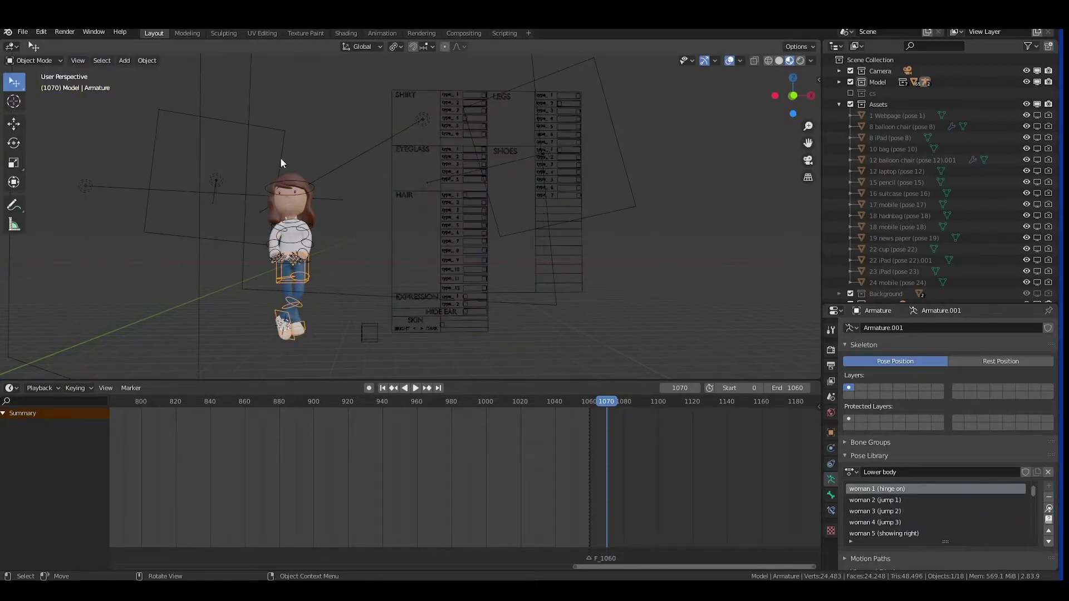
scroll(890, 513, "down", 1)
scroll(887, 508, "down", 9)
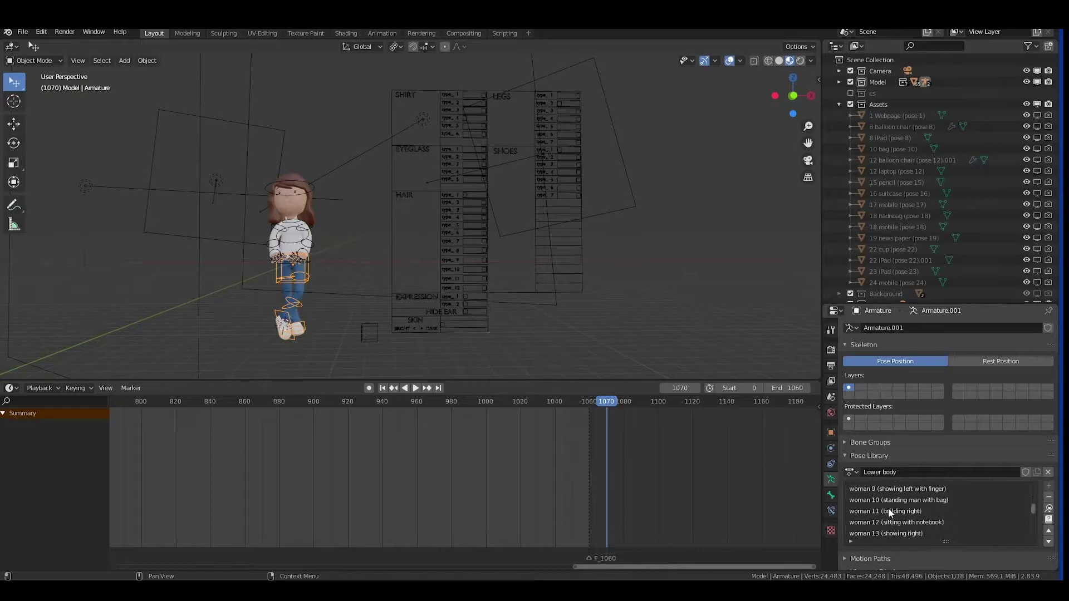
left_click(887, 501)
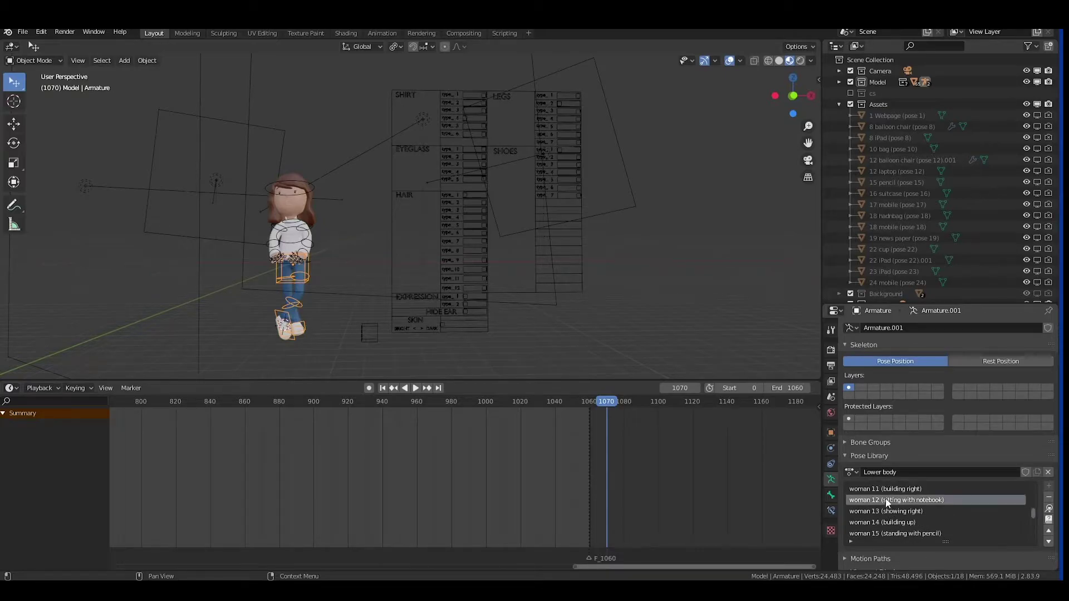
left_click(34, 61)
left_click(51, 97)
left_click_drag(245, 238, 313, 328)
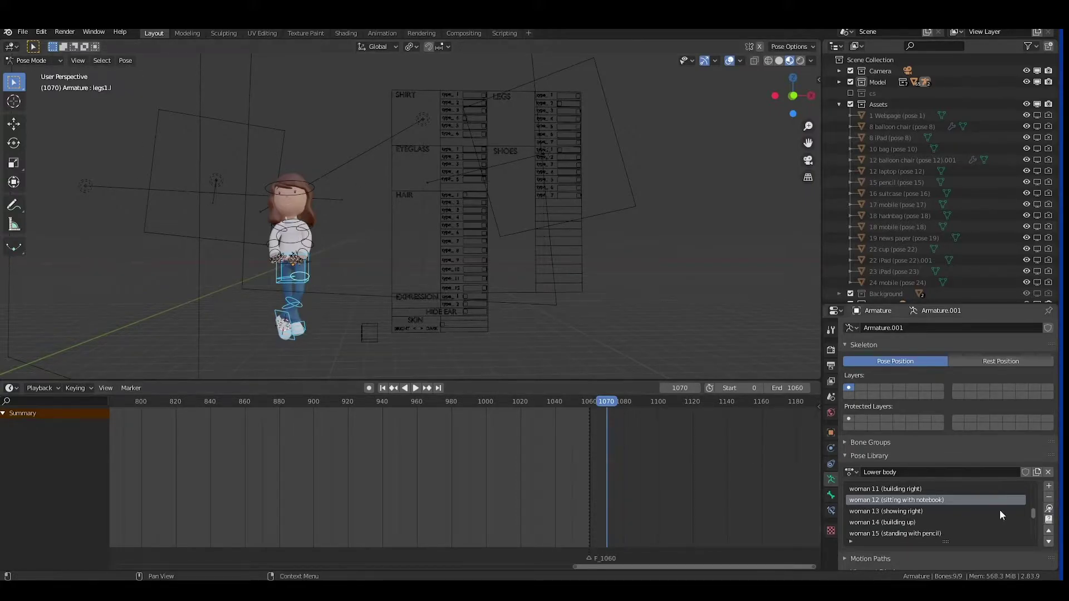
left_click(1049, 508)
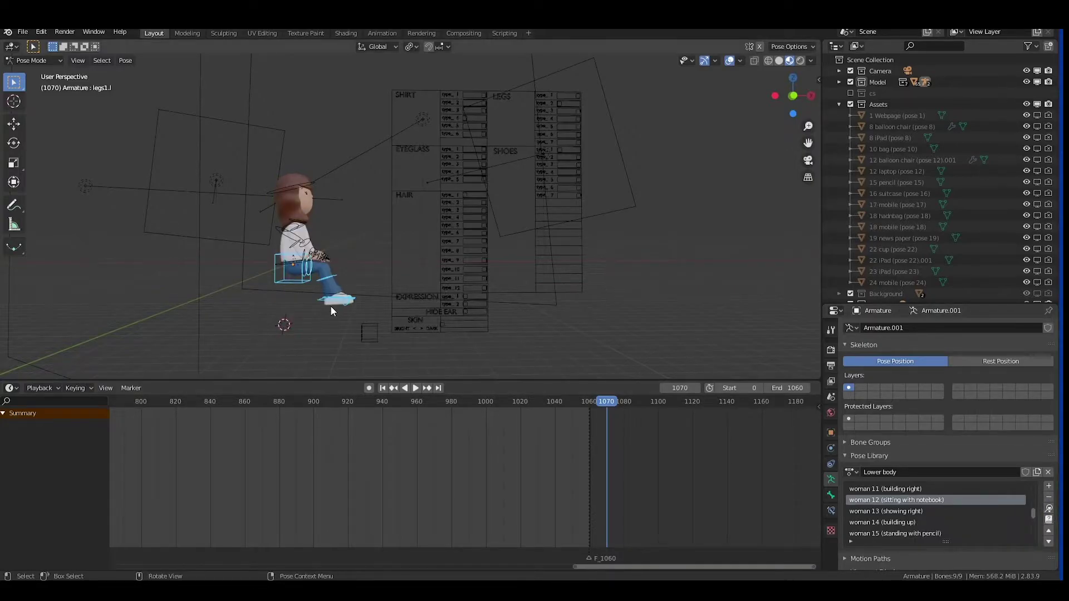
Step: Return to Object Mode and enable the 12 balloon chair (pose 12).001 and 12 laptop (pose 12) assets in viewports
left_click(34, 61)
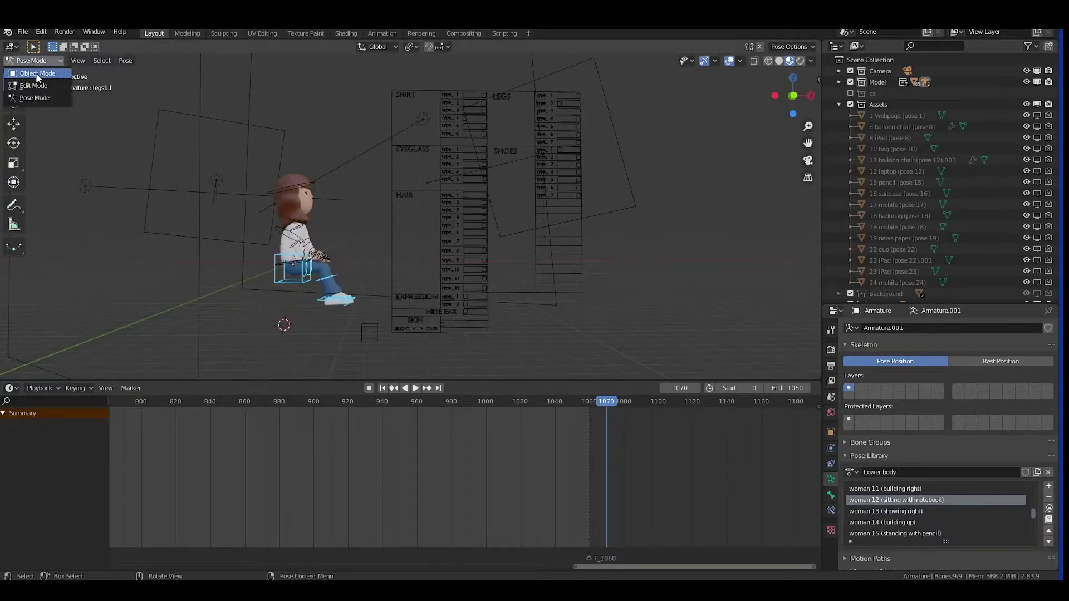
left_click(34, 74)
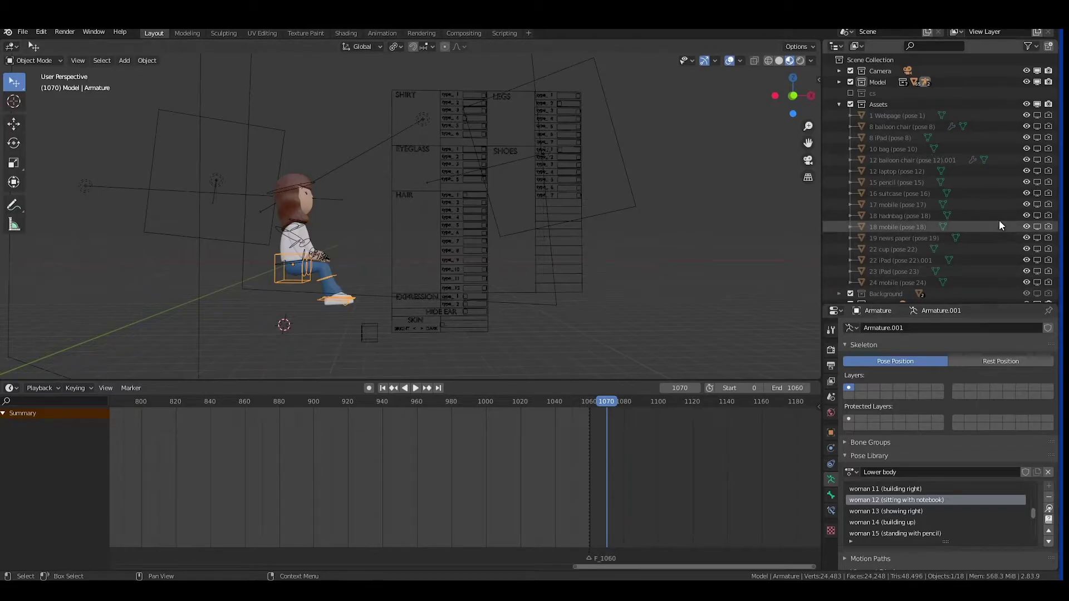
left_click(1035, 161)
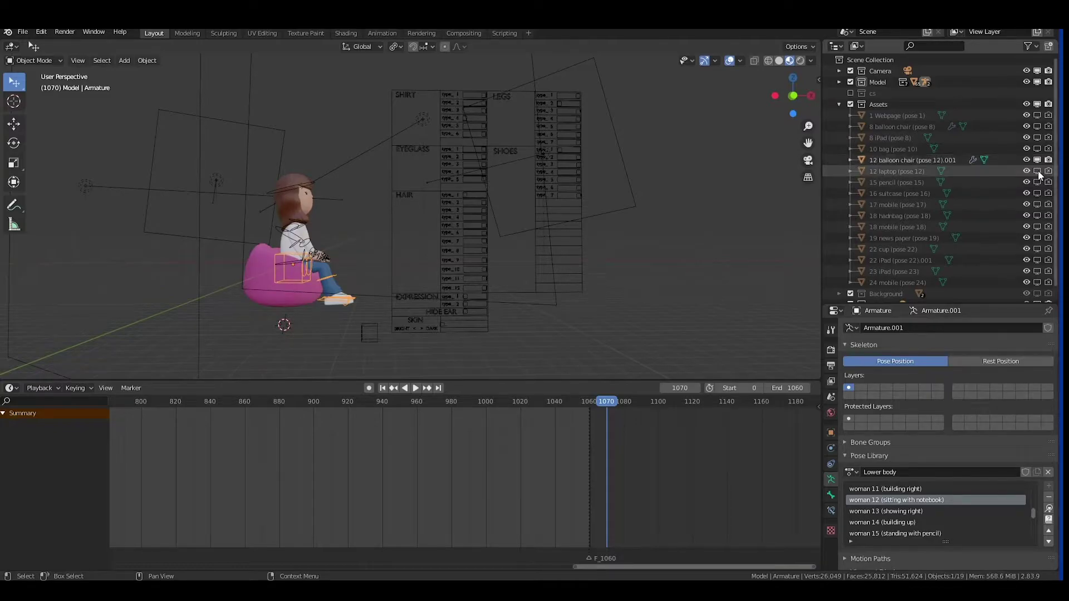
left_click(1036, 171)
scroll(245, 262, "up", 4)
scroll(246, 262, "down", 2)
middle_click_drag(245, 262, 452, 254)
scroll(452, 254, "down", 3)
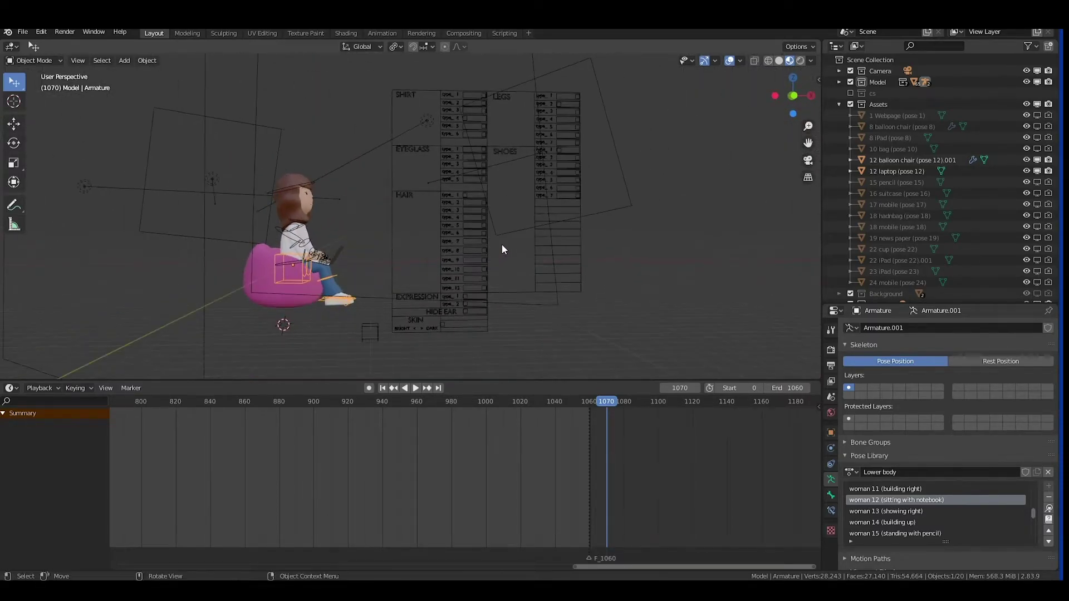
left_click(283, 259)
key("ctrl+Tab")
scroll(282, 258, "up", 1)
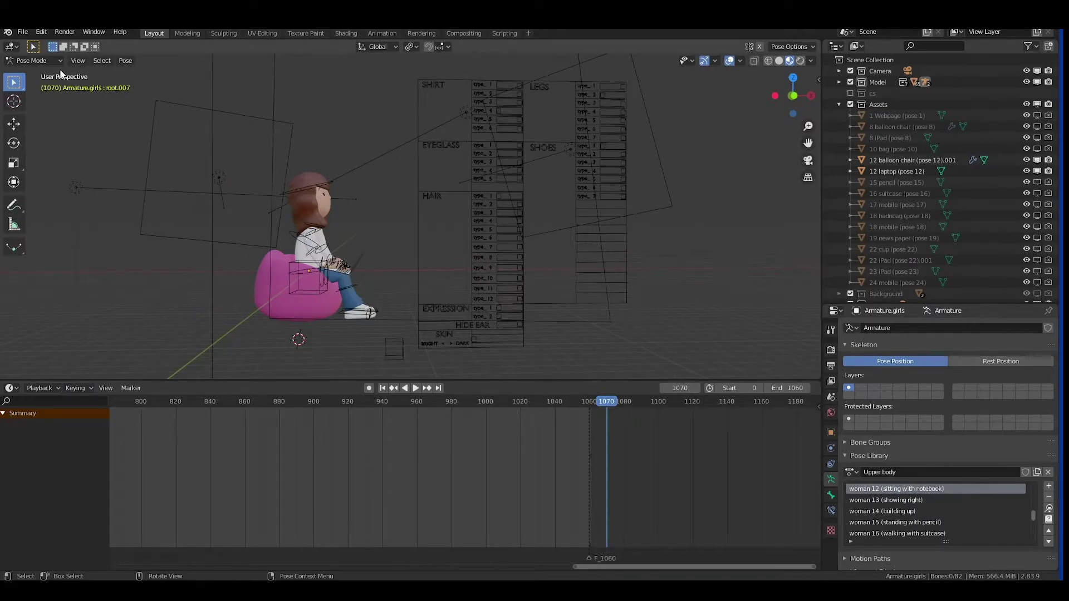
left_click(28, 62)
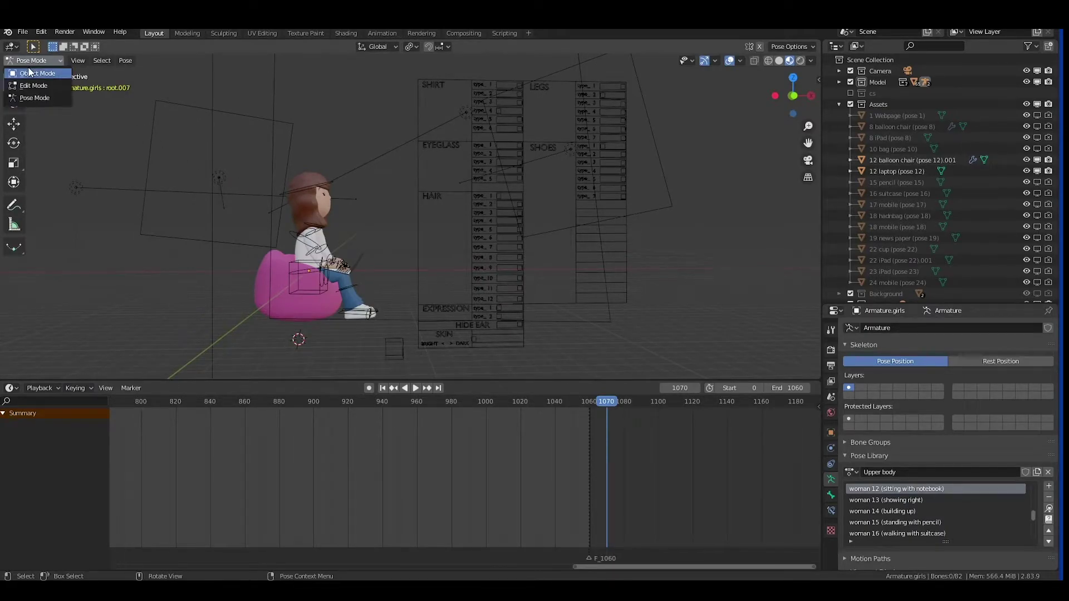
left_click(31, 73)
Step: Select the character's Hair_7 object and turn on the shape key lock with Key 15 active
left_click(305, 210)
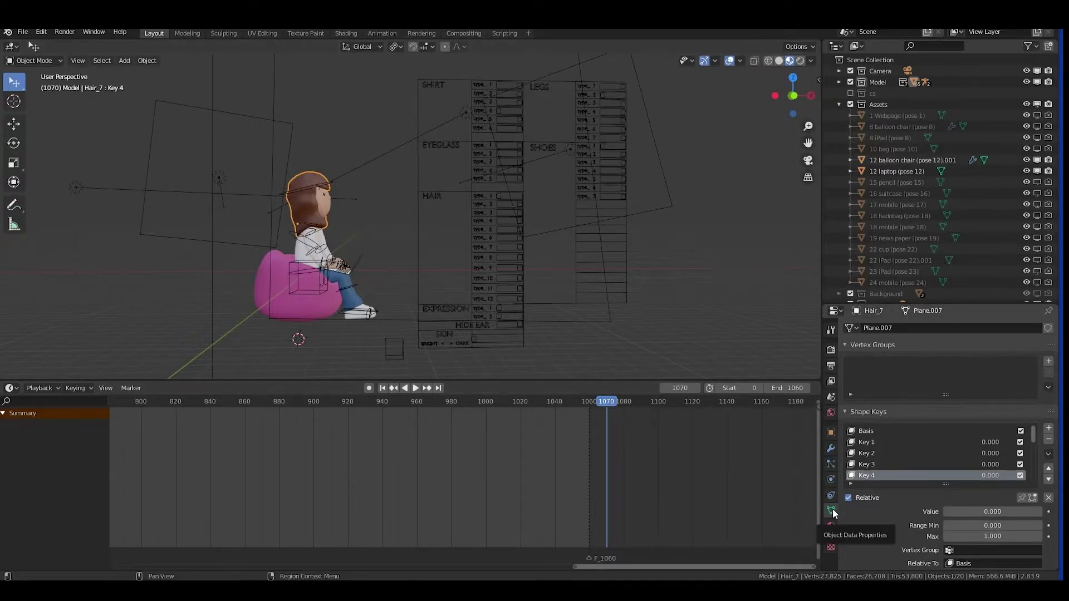
scroll(878, 438, "down", 2)
scroll(878, 439, "down", 6)
left_click(876, 443)
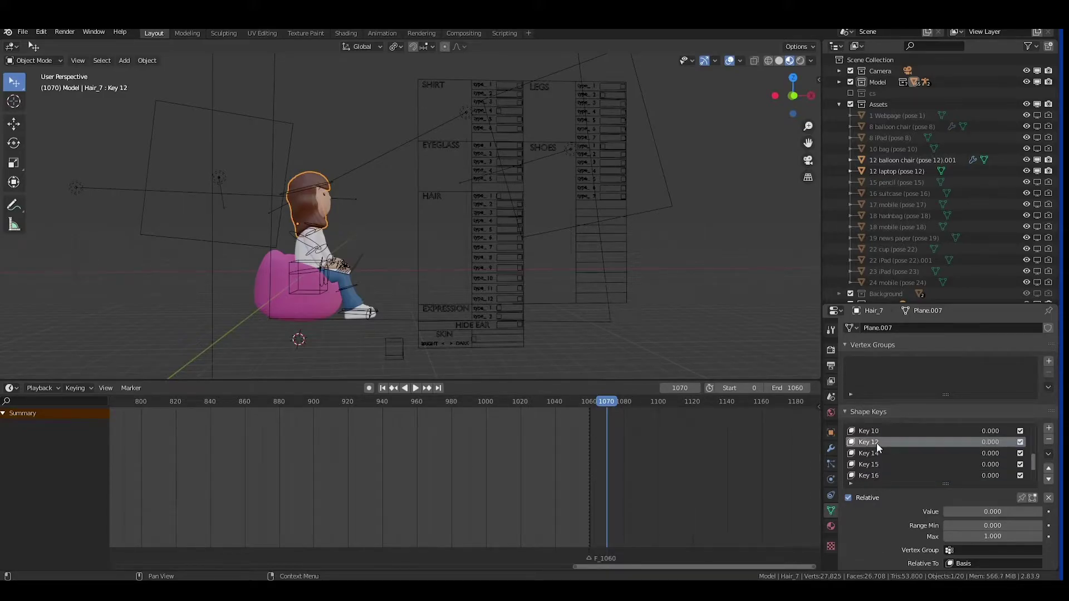
scroll(876, 446, "up", 1)
left_click(874, 461)
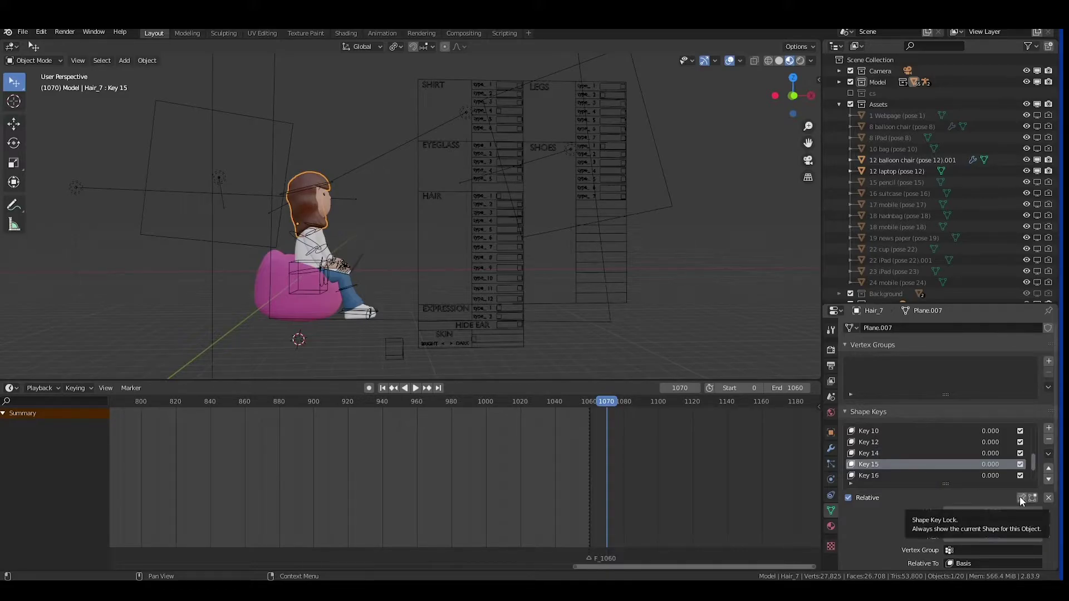
left_click(1020, 496)
Step: Preview the hair's shape keys one after another and settle on Key 10
left_click(882, 453)
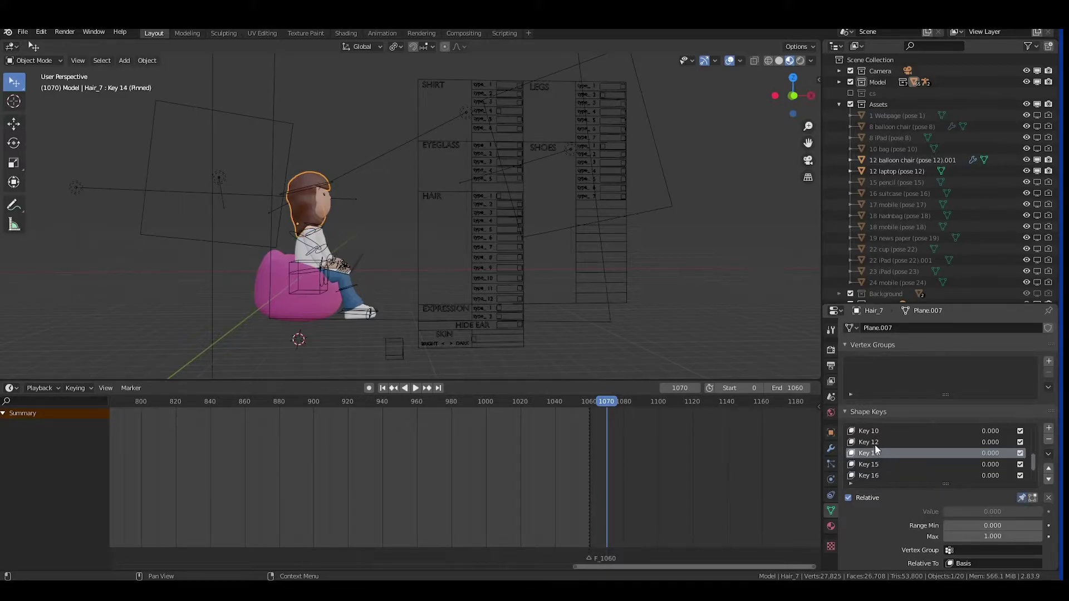
left_click(877, 441)
left_click(877, 435)
scroll(884, 443, "up", 2)
left_click(883, 444)
left_click(880, 451)
scroll(883, 452, "up", 4)
left_click(876, 429)
left_click(875, 441)
left_click(877, 465)
scroll(877, 466, "down", 1)
left_click(877, 466)
scroll(877, 464, "down", 2)
left_click(876, 456)
left_click(876, 462)
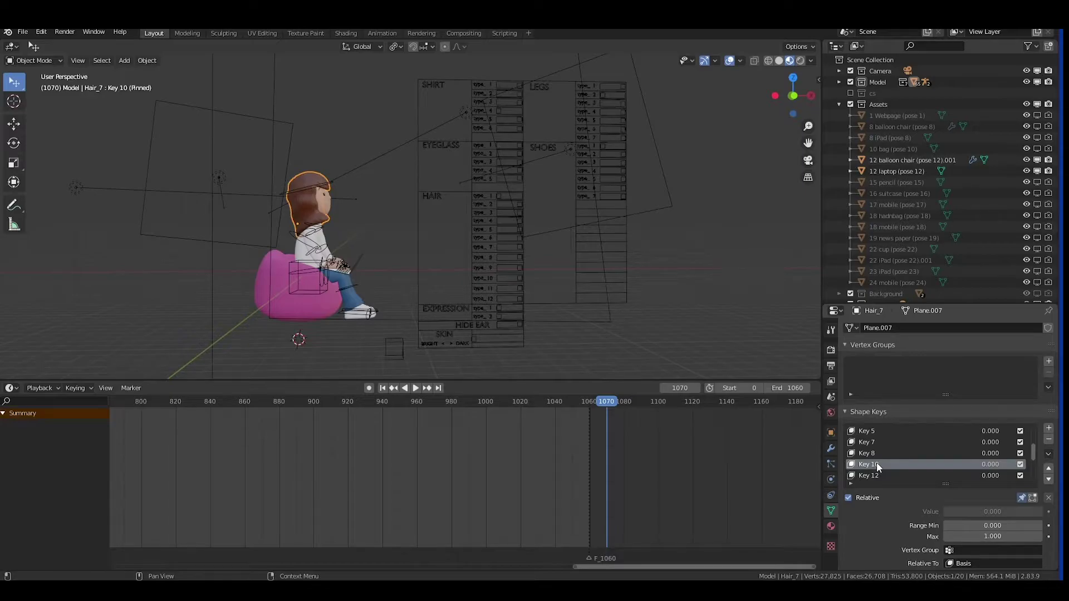
scroll(877, 458, "down", 2)
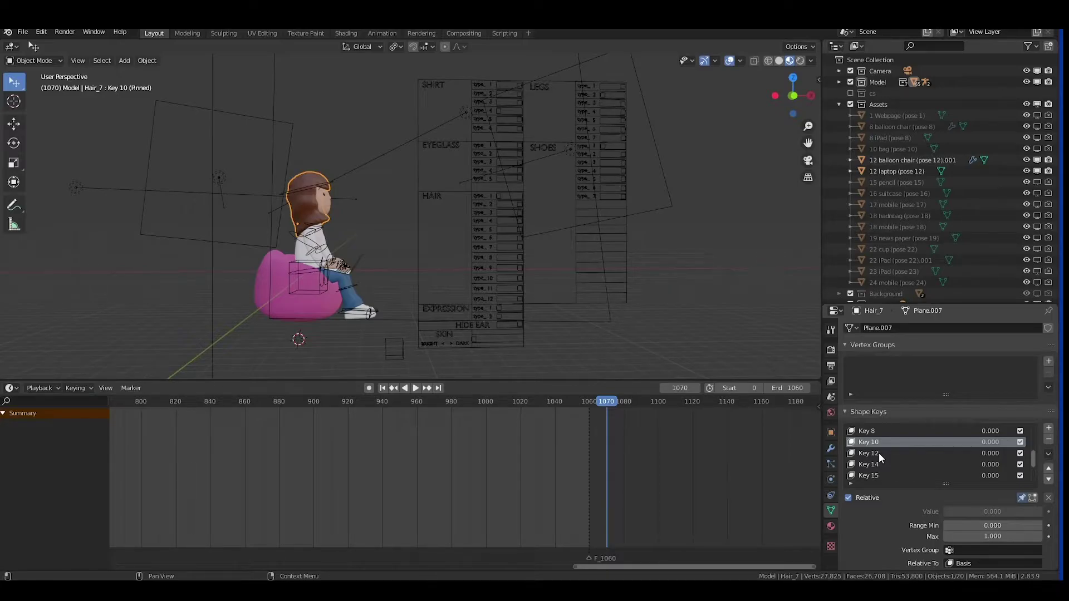
scroll(882, 450, "up", 3)
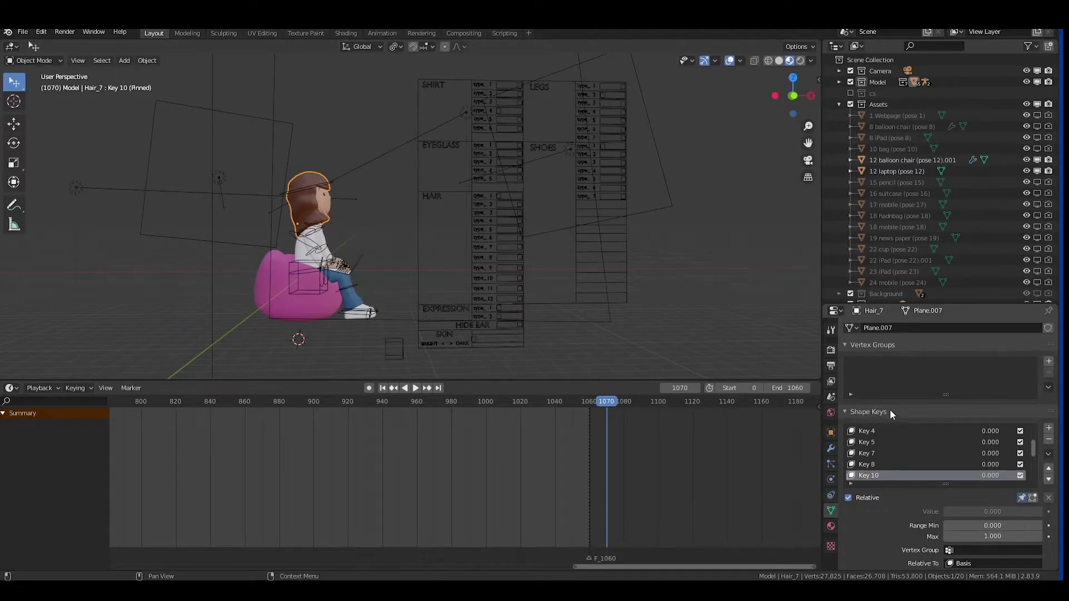
scroll(877, 443, "down", 1)
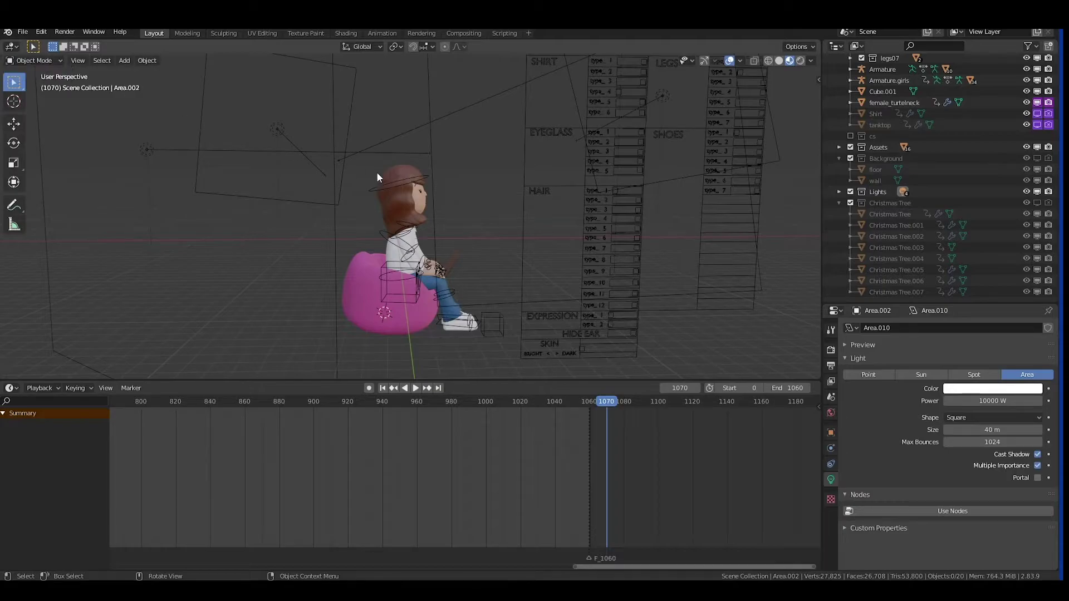
Step: Enter Pose Mode for the girl's armature and rotate the head bone slightly around the global Z axis
left_click(409, 182)
left_click(47, 62)
left_click(47, 93)
middle_click_drag(443, 197, 420, 194, "shift")
left_click(369, 237)
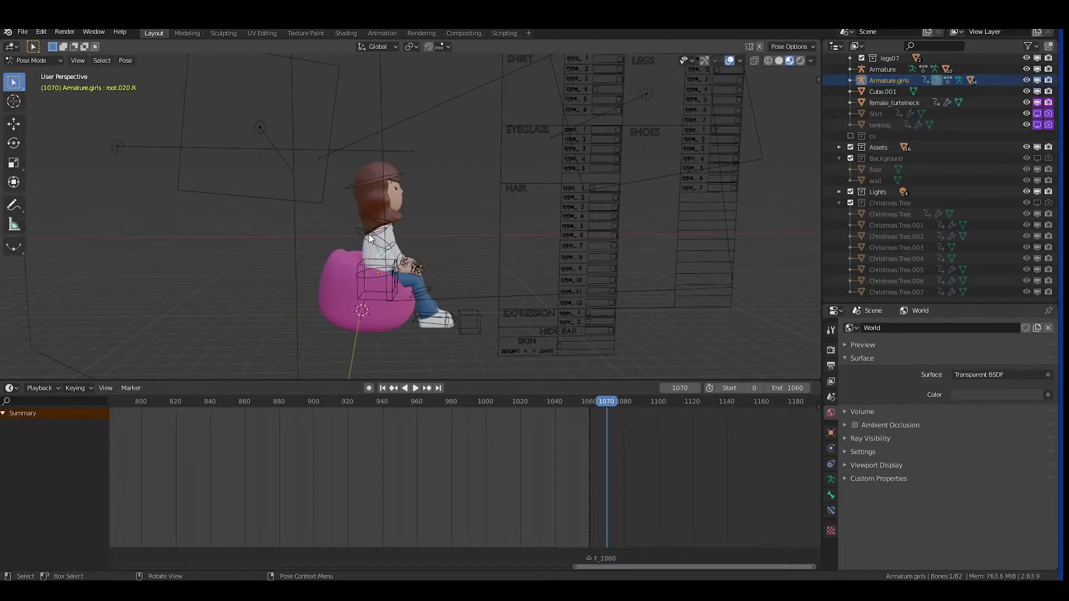
left_click(382, 173)
middle_click_drag(382, 173, 432, 189)
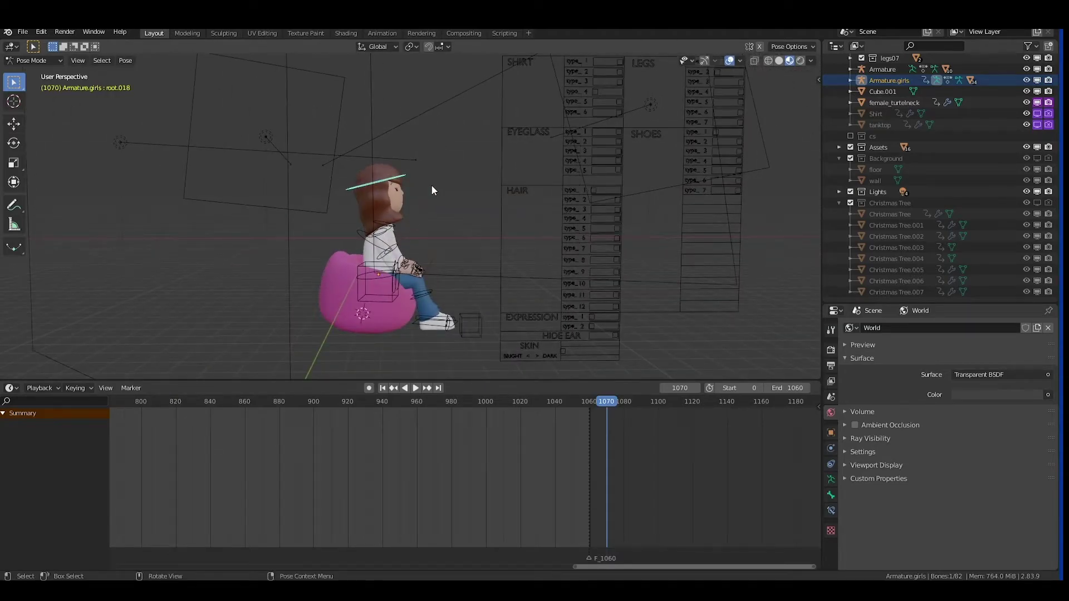
key("r")
key("z")
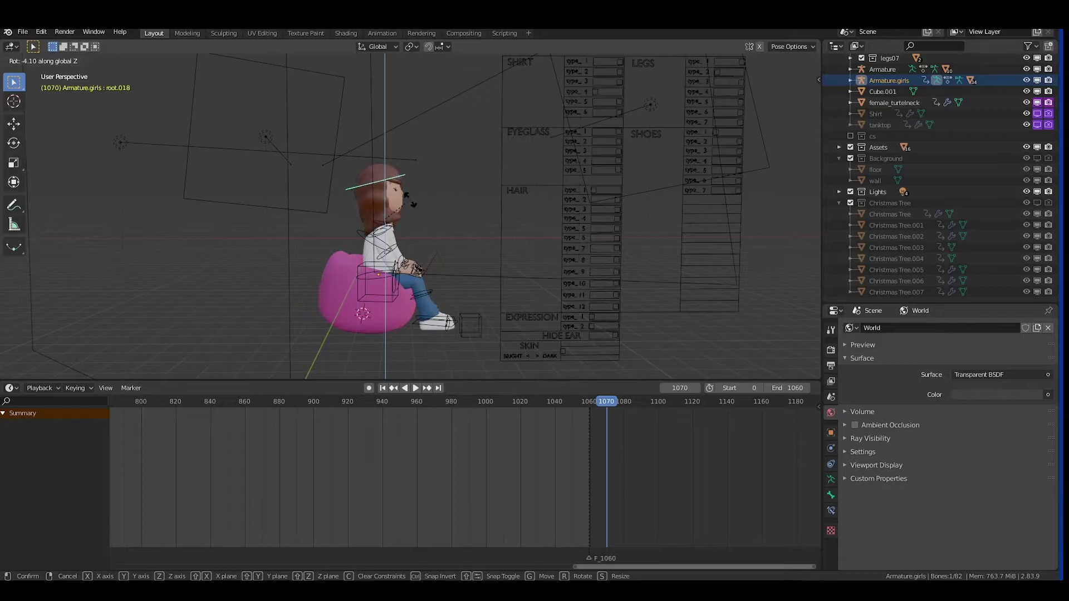
left_click(413, 204)
Step: Rotate the upper-torso bone root.009 by about 4 degrees around the global Z axis
left_click(382, 250)
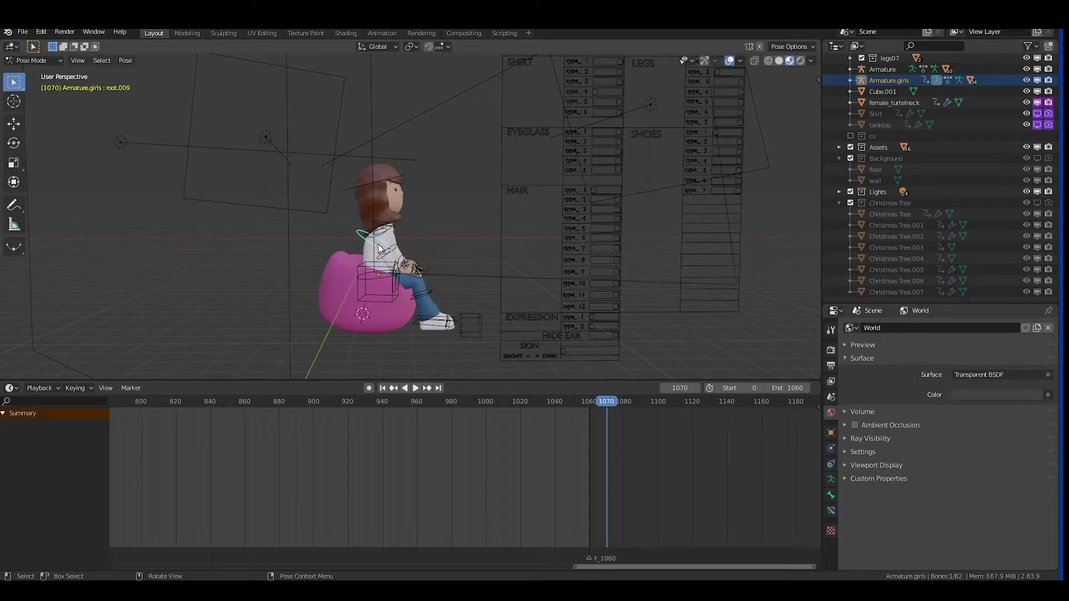
key("r")
key("z")
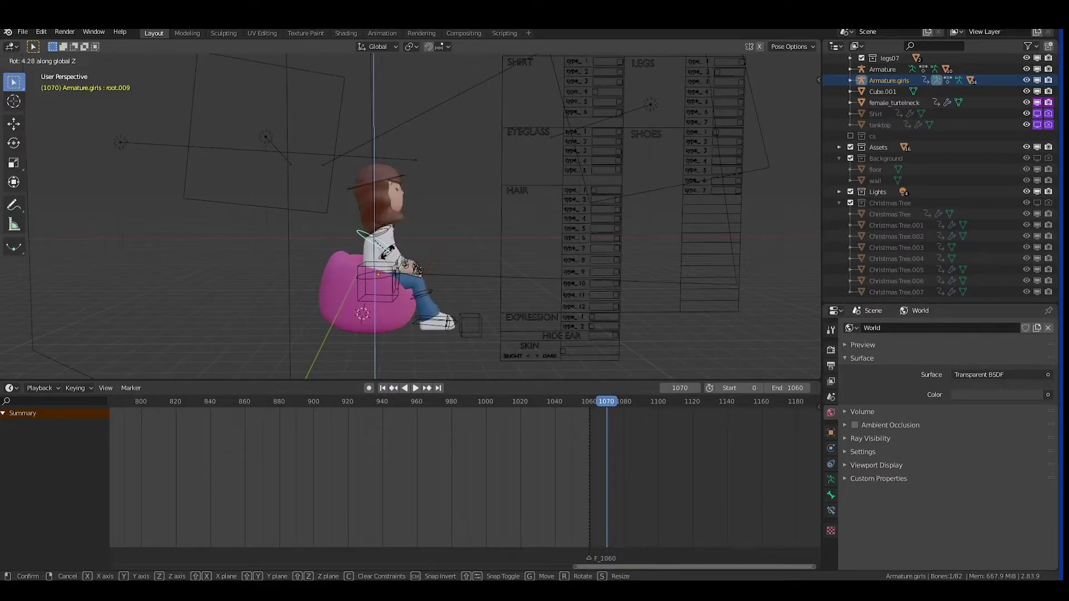
left_click(388, 258)
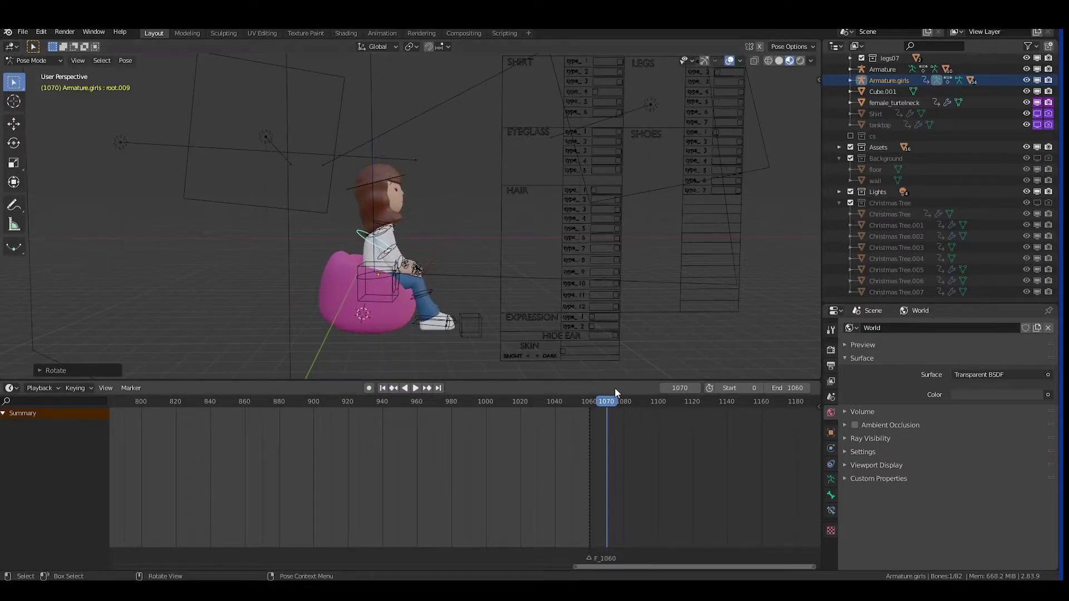
middle_click_drag(410, 245, 392, 242)
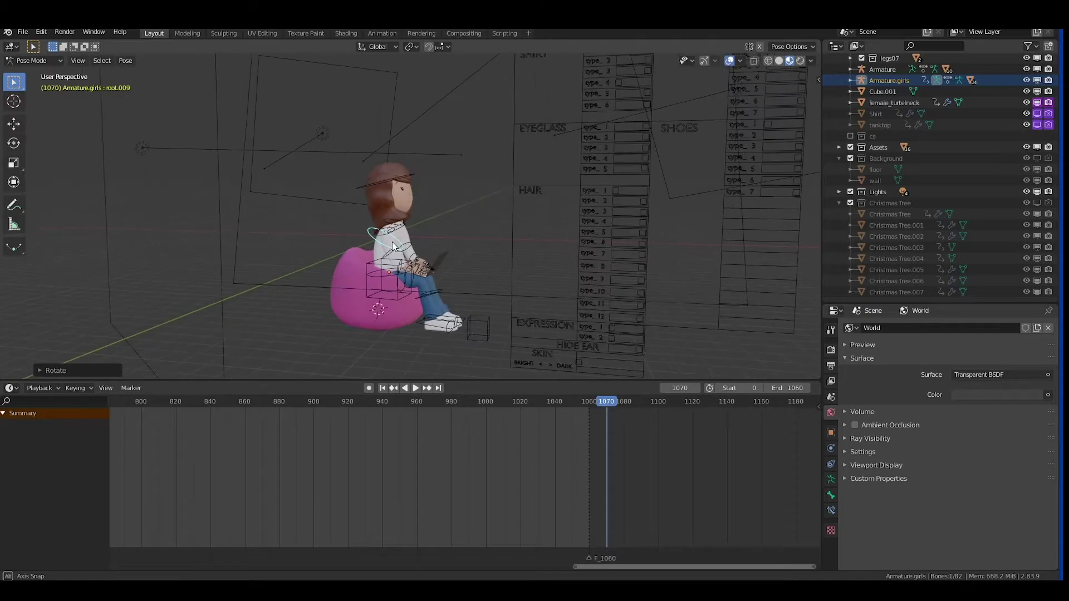
Step: Play and scrub through the timeline to review the character's animated variations, stopping at frame 839
left_click_drag(452, 412, 349, 402)
middle_click_drag(520, 259, 528, 260)
key("space")
left_click(275, 401)
left_click_drag(257, 401, 553, 401)
key("space")
left_click_drag(152, 402, 209, 402)
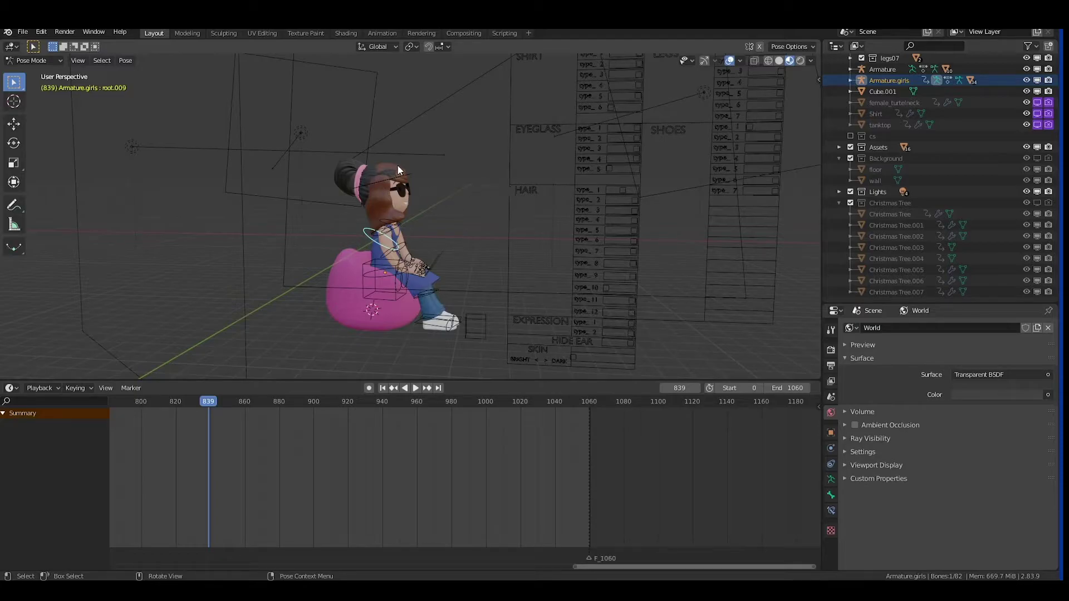
Step: Re-enter Pose Mode for the girl's armature and move the HAIR type_1 slider to the far end of its track
left_click(52, 60)
left_click(30, 70)
left_click(34, 61)
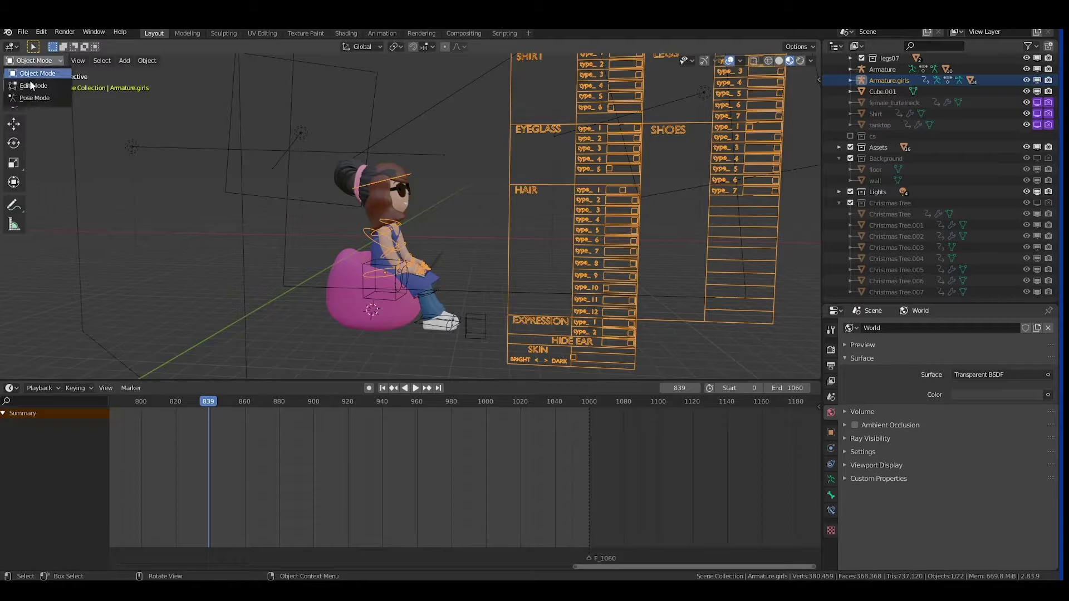
left_click(33, 97)
left_click_drag(621, 191, 635, 191)
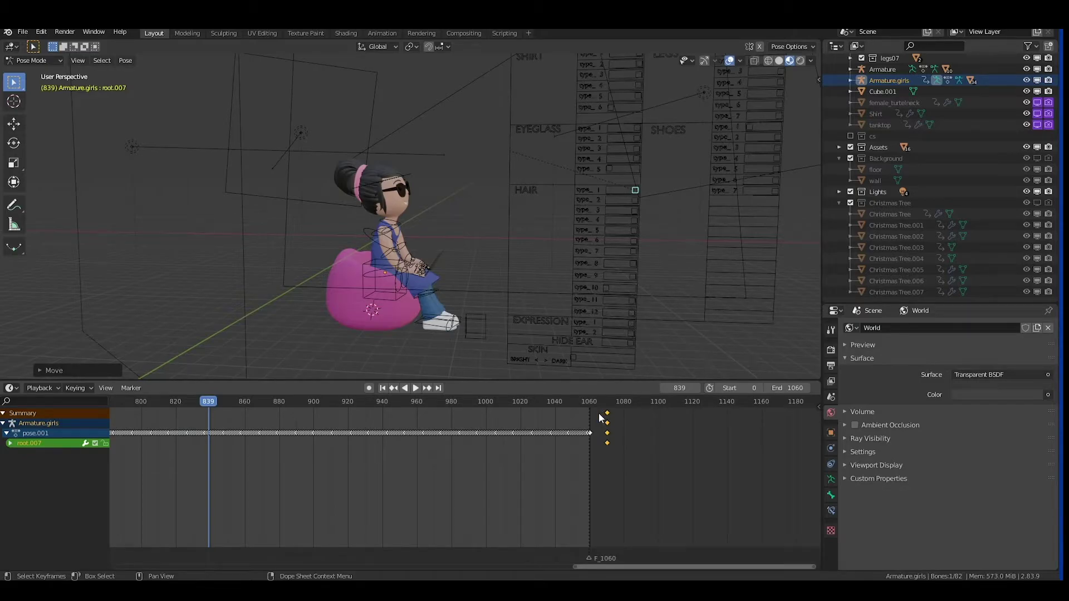
Step: Delete the HAIR type_1 slider's keyframes at frame 1070 and try inserting a new keyframe at frame 1069
left_click_drag(599, 414, 619, 455)
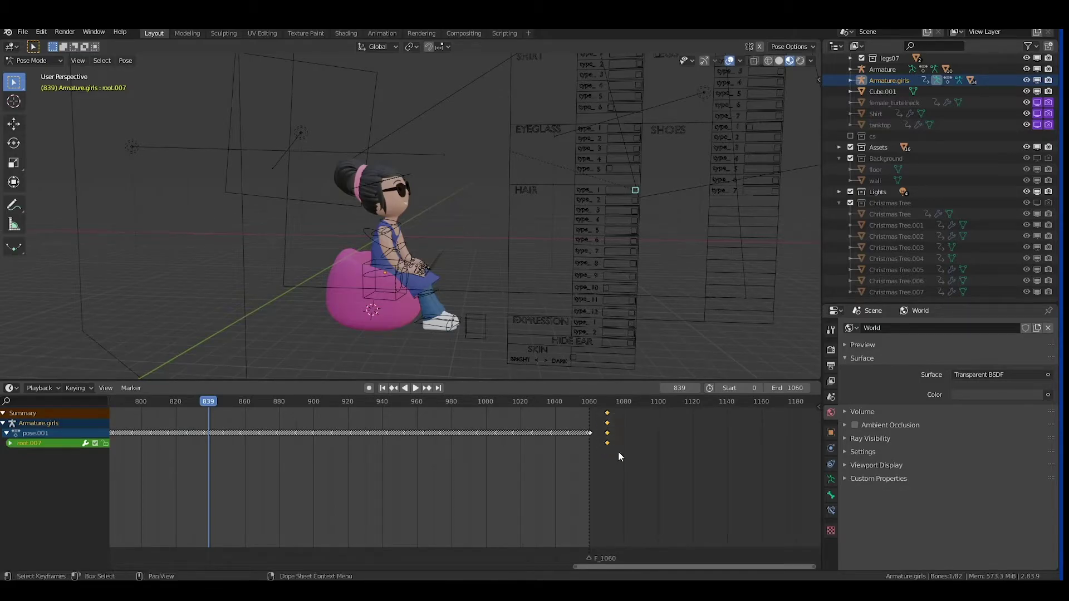
key("x")
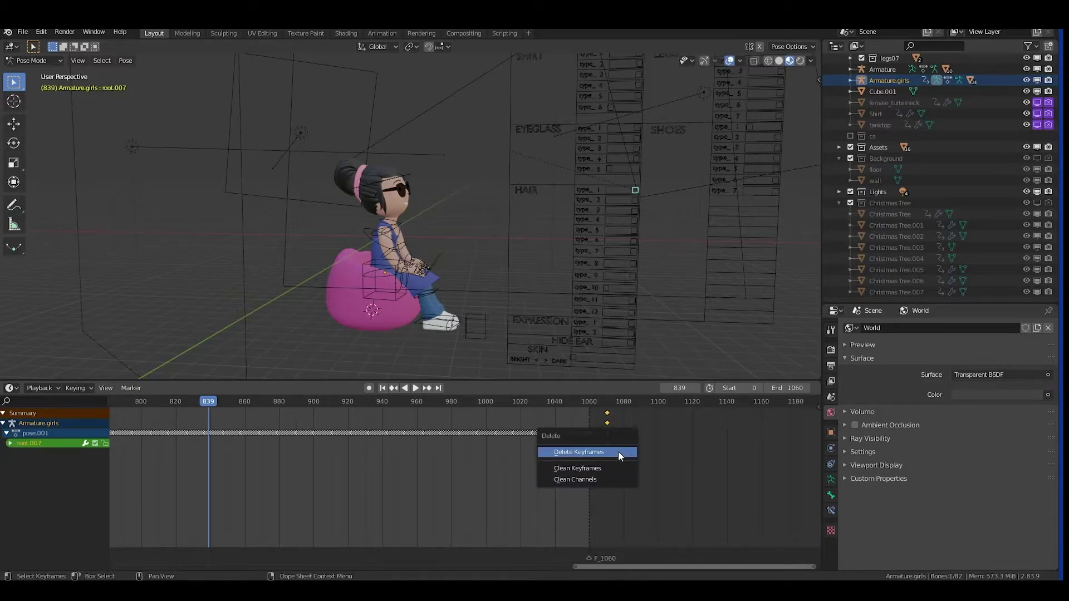
left_click_drag(606, 401, 606, 404)
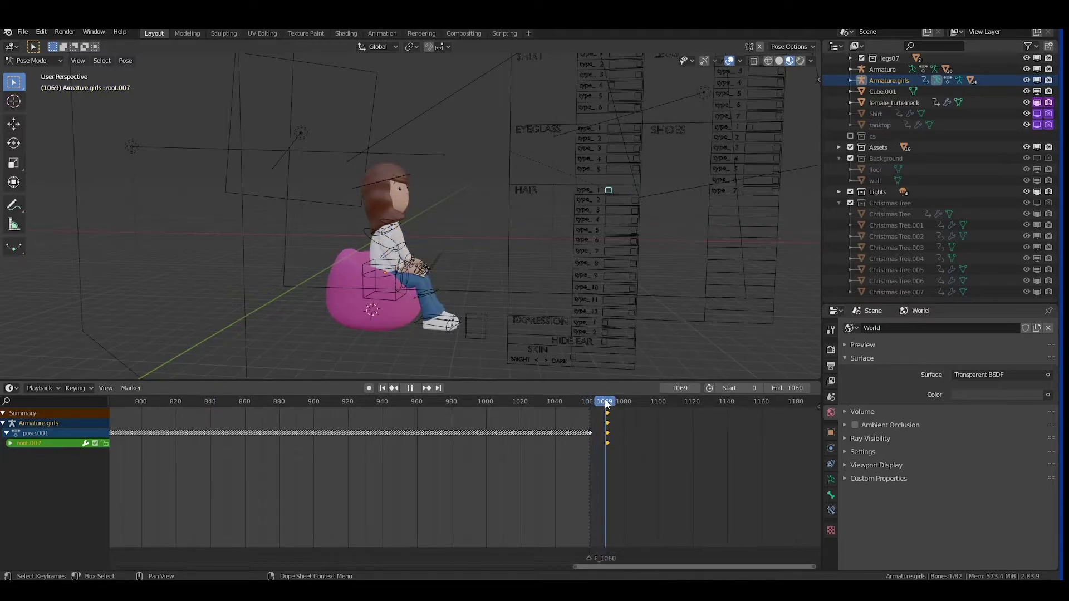
key("x")
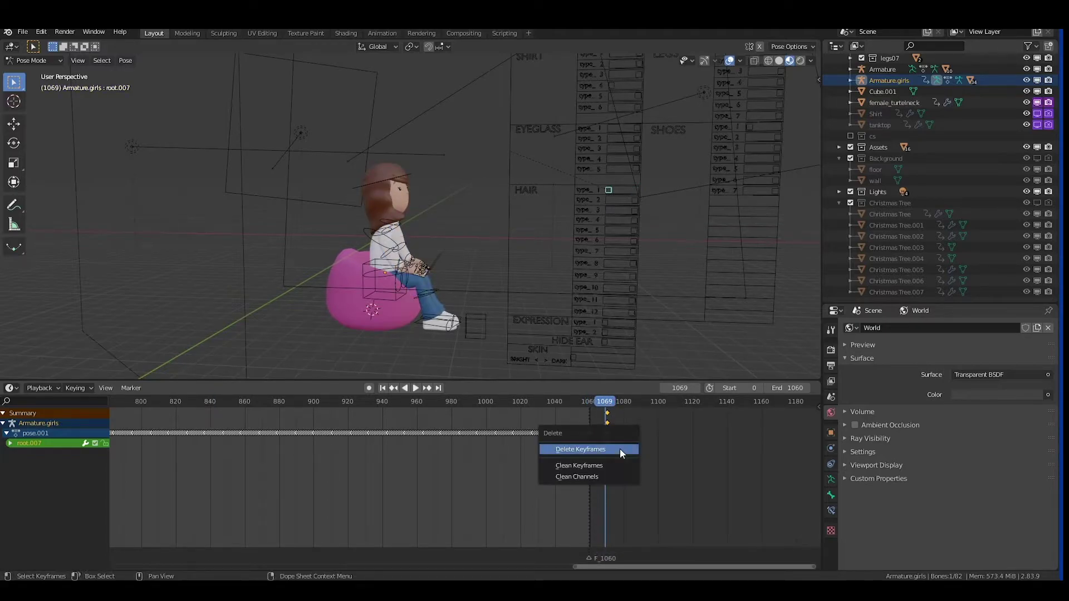
left_click(619, 449)
key("i")
left_click(613, 440)
Step: Scrub the timeline back through frame 1067 to earlier frames to check the character's hair
mouse_move(605, 401)
left_mouse_down()
mouse_move(563, 402)
mouse_move(599, 404)
left_mouse_up()
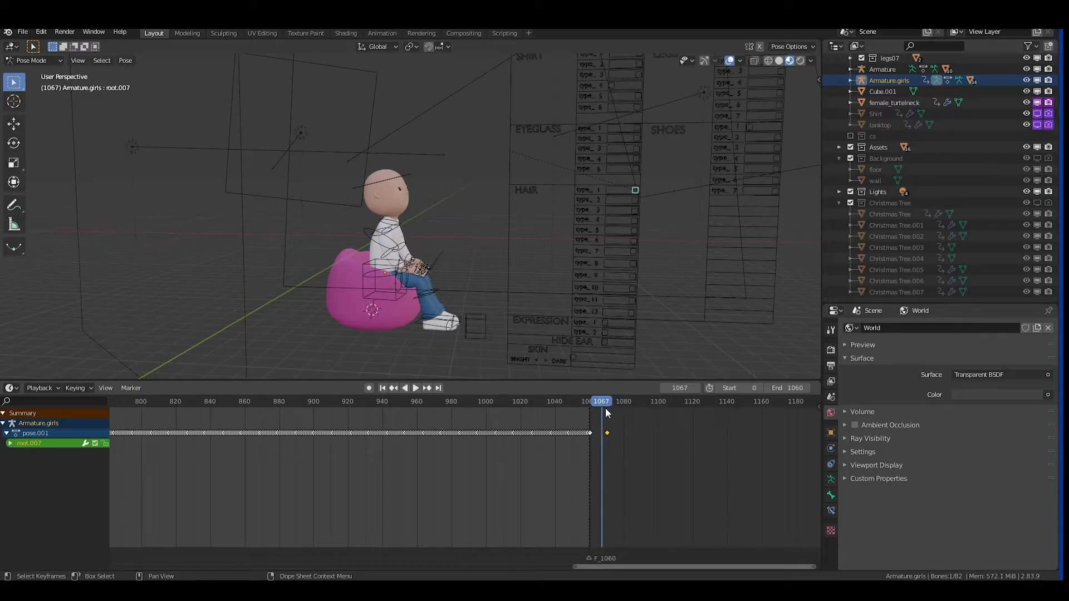
key("i")
key("Escape")
left_click_drag(591, 402, 406, 402)
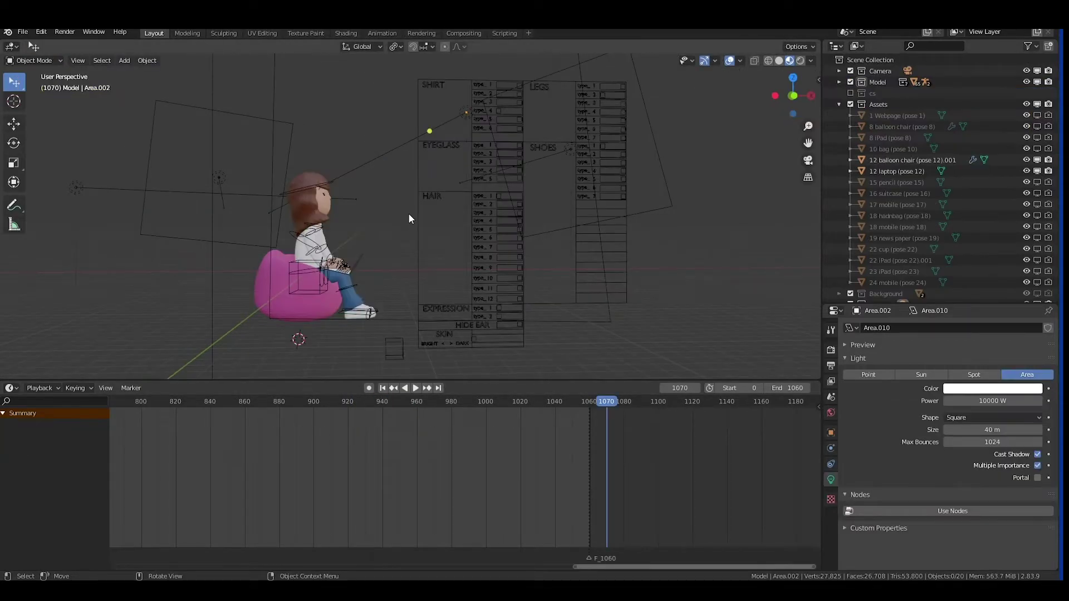
Step: Select the scene camera and look through it at the seated character
scroll(411, 217, "down", 3)
middle_click_drag(410, 217, 470, 199)
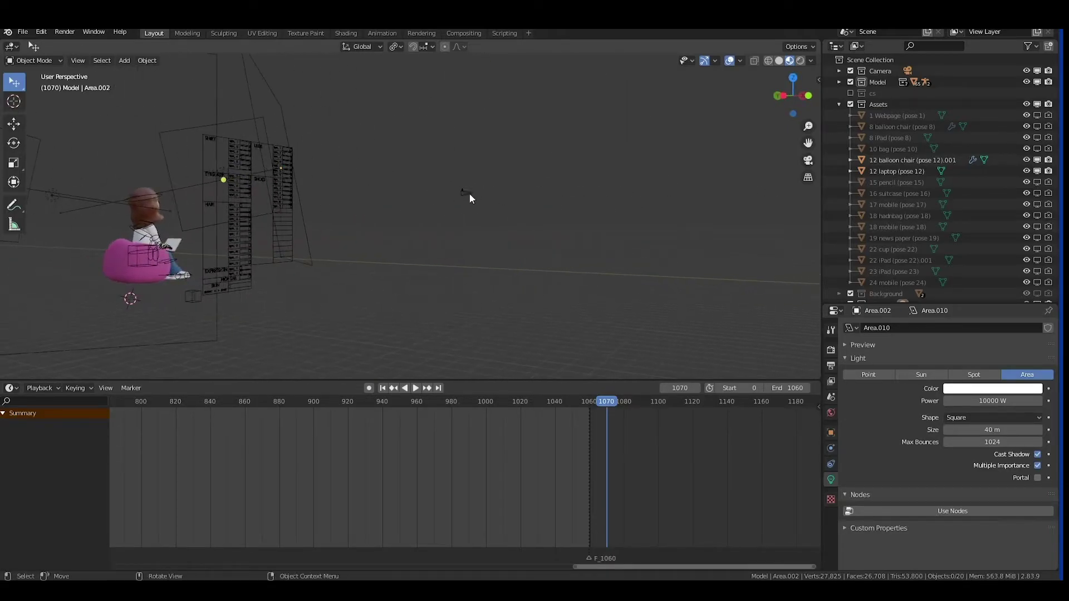
left_click(468, 196)
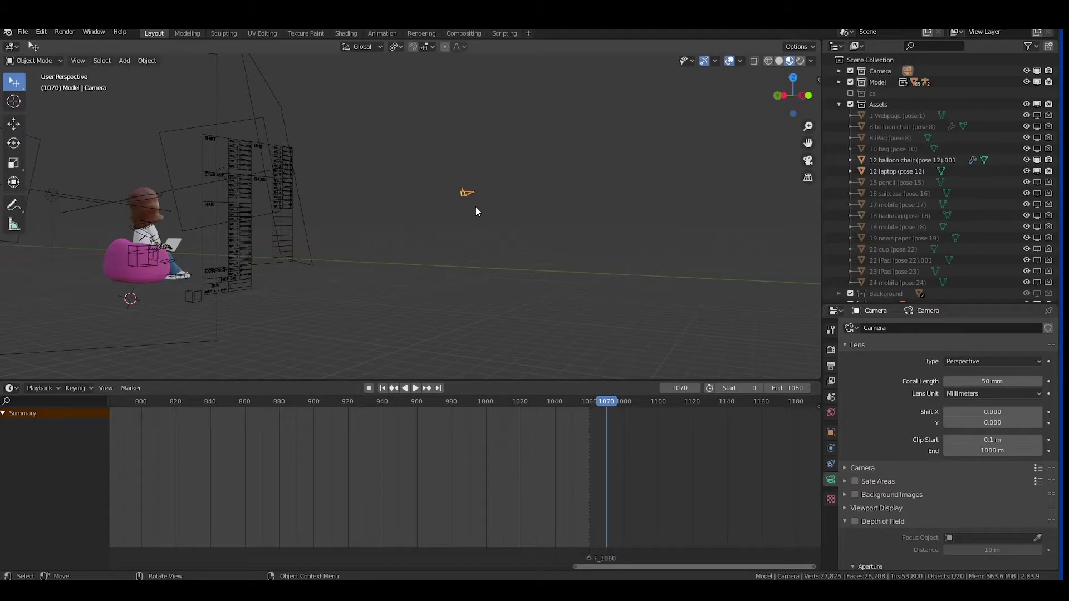
key("KP_0")
scroll(476, 212, "down", 4)
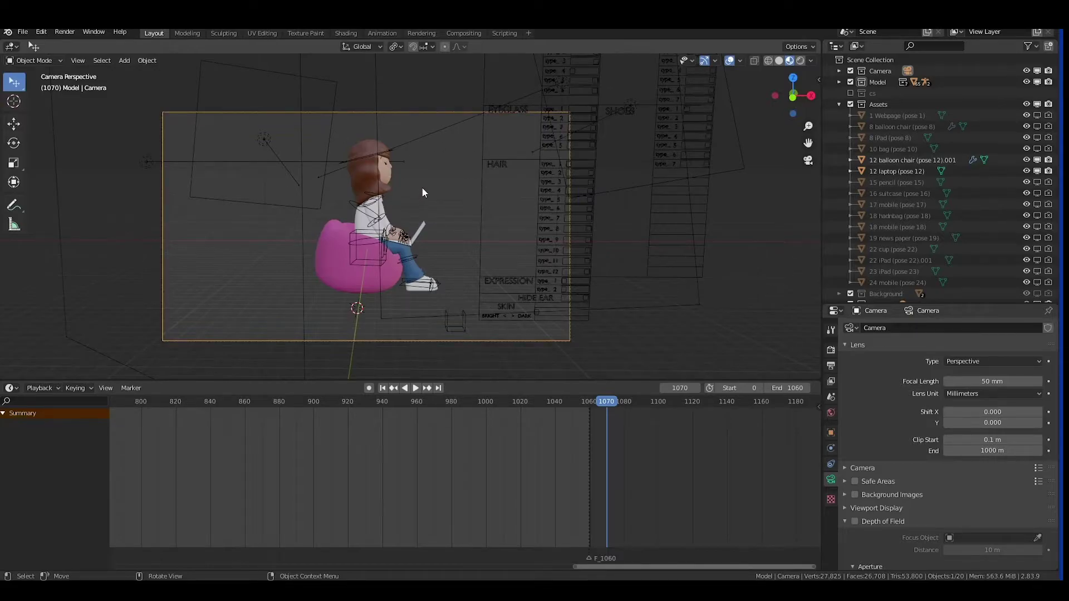
scroll(423, 192, "down", 2)
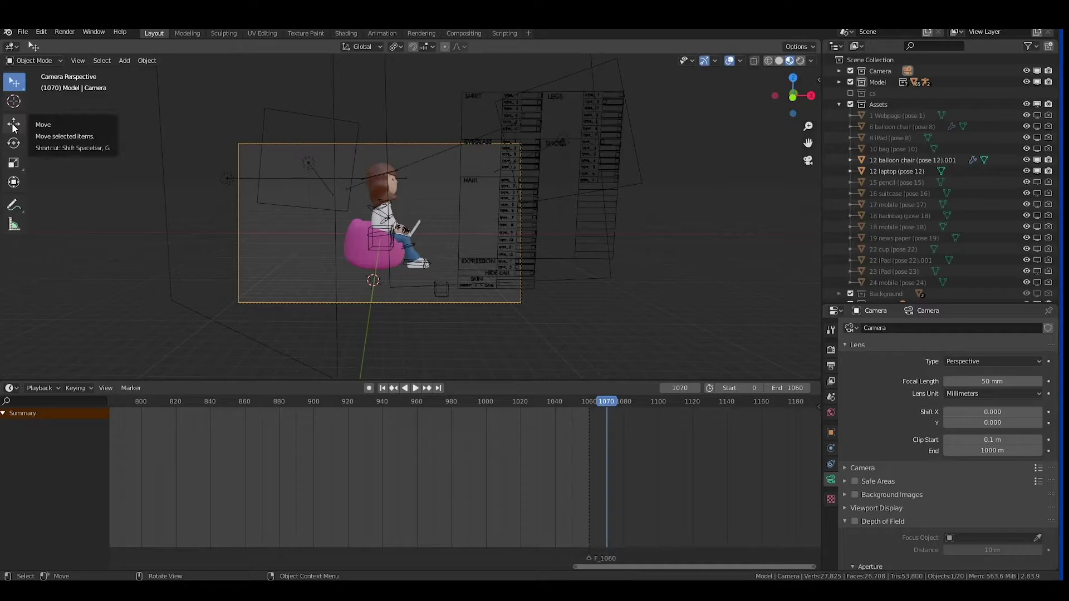
Step: Nudge the camera along the global Z and X axes to adjust the framing of the seated character
key("g")
key("z")
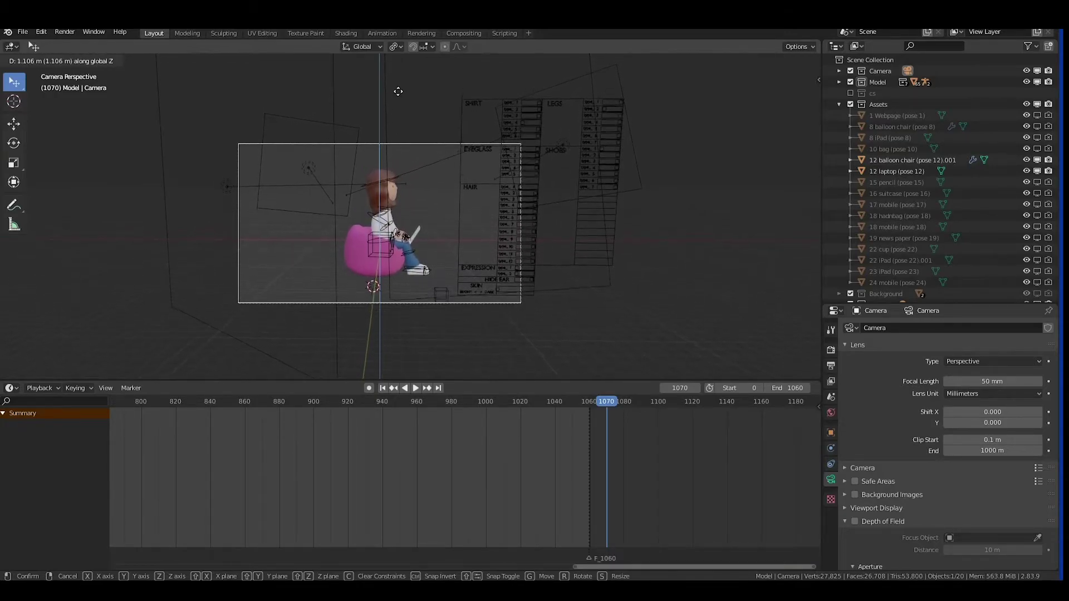
left_click(396, 149)
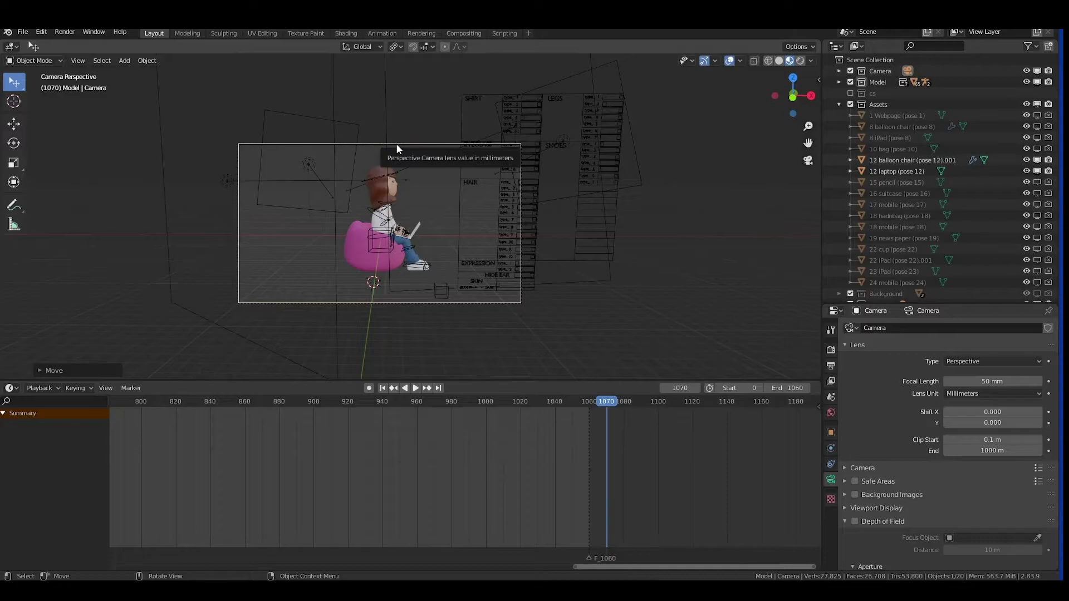
key("g")
key("x")
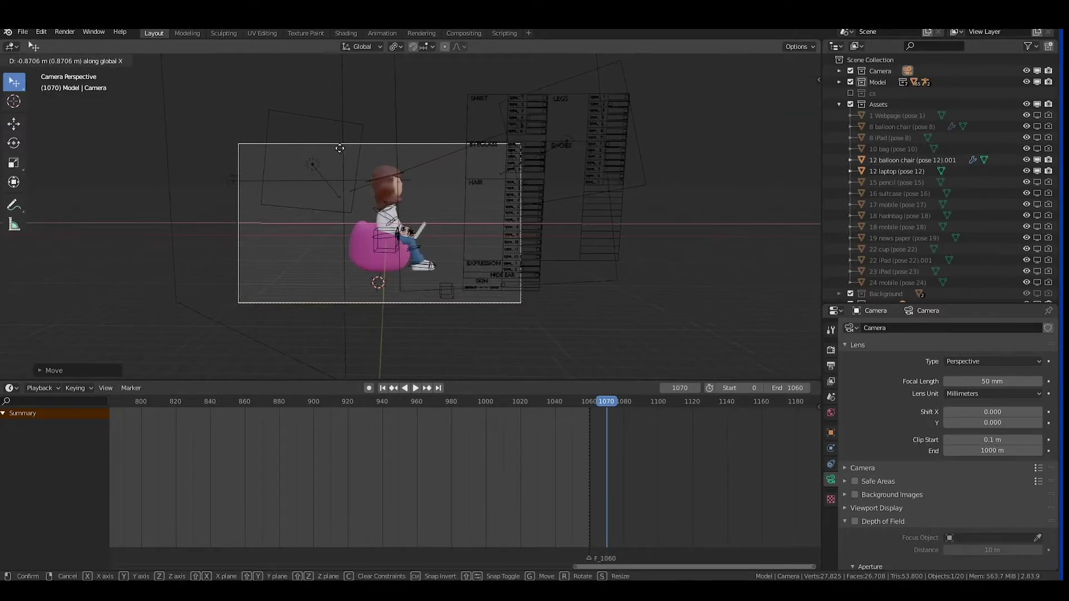
key("Escape")
key("g")
key("z")
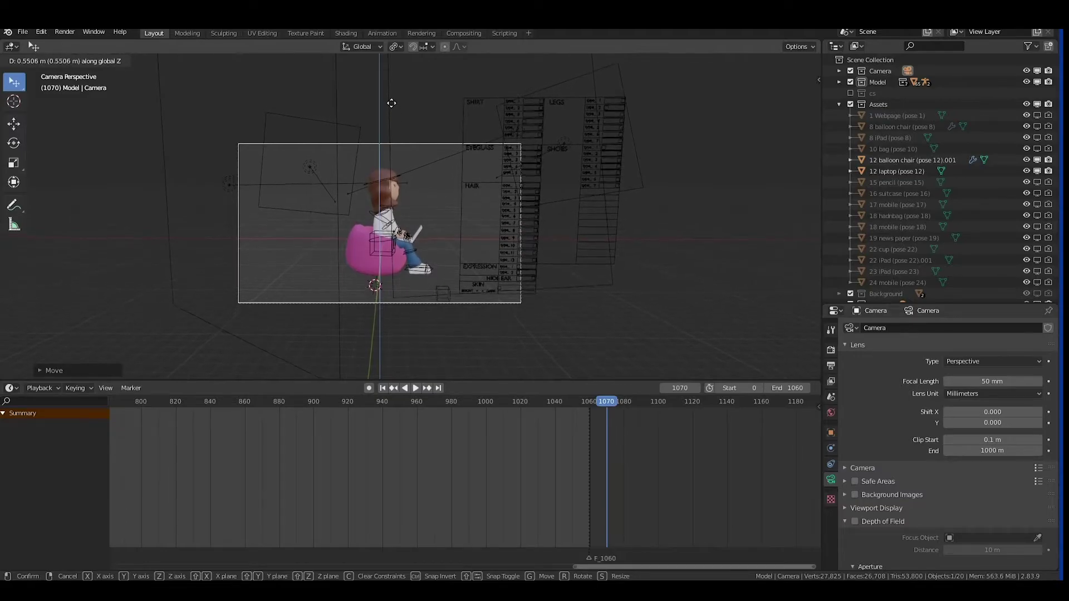
left_click(383, 163)
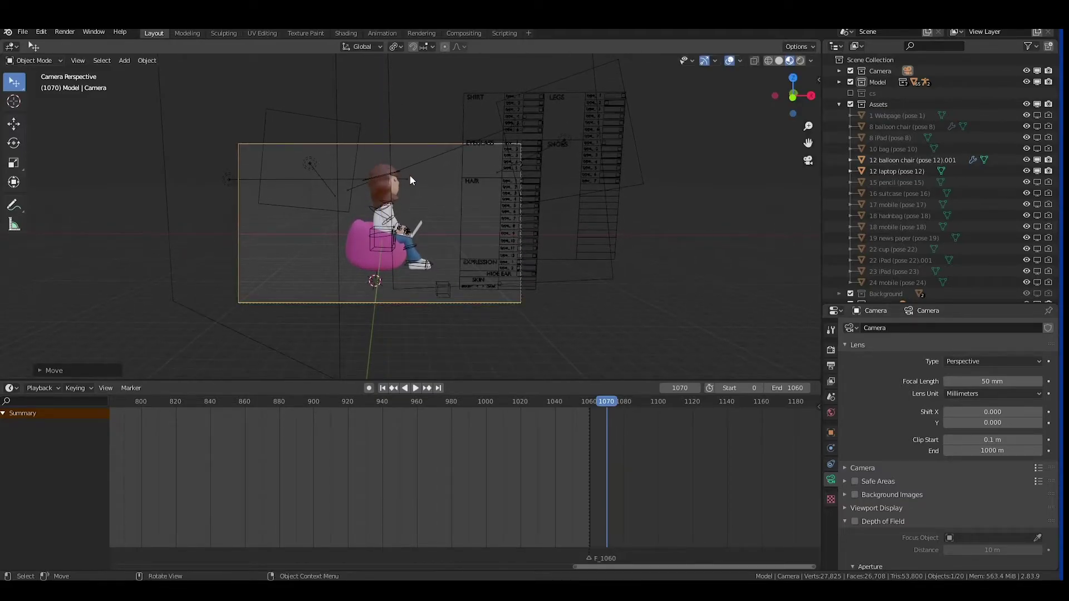
scroll(408, 179, "down", 1)
middle_click_drag(448, 174, 420, 180)
key("KP_0")
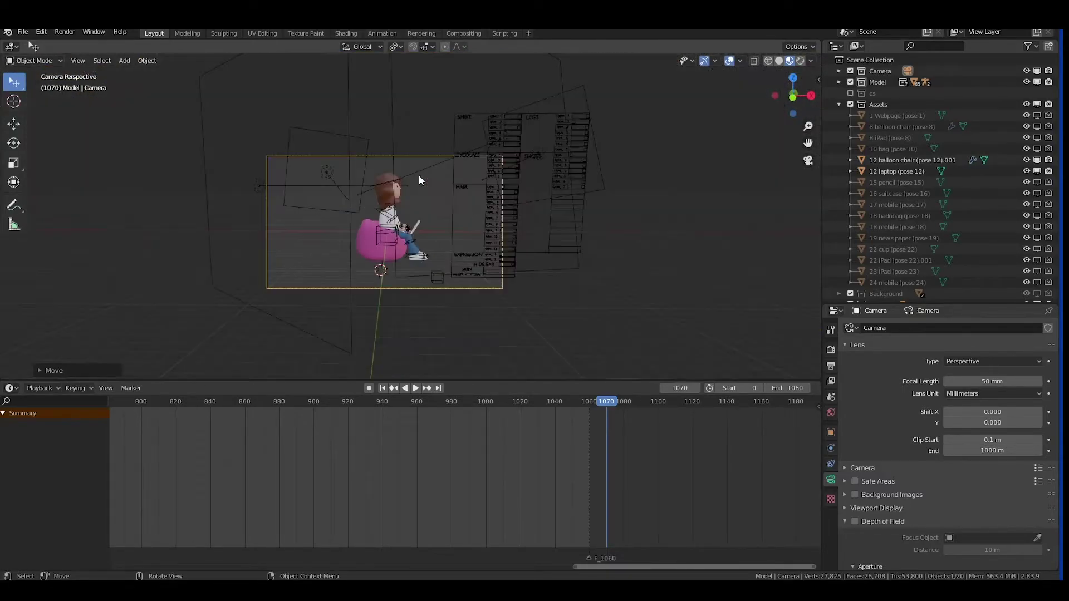
left_click(65, 32)
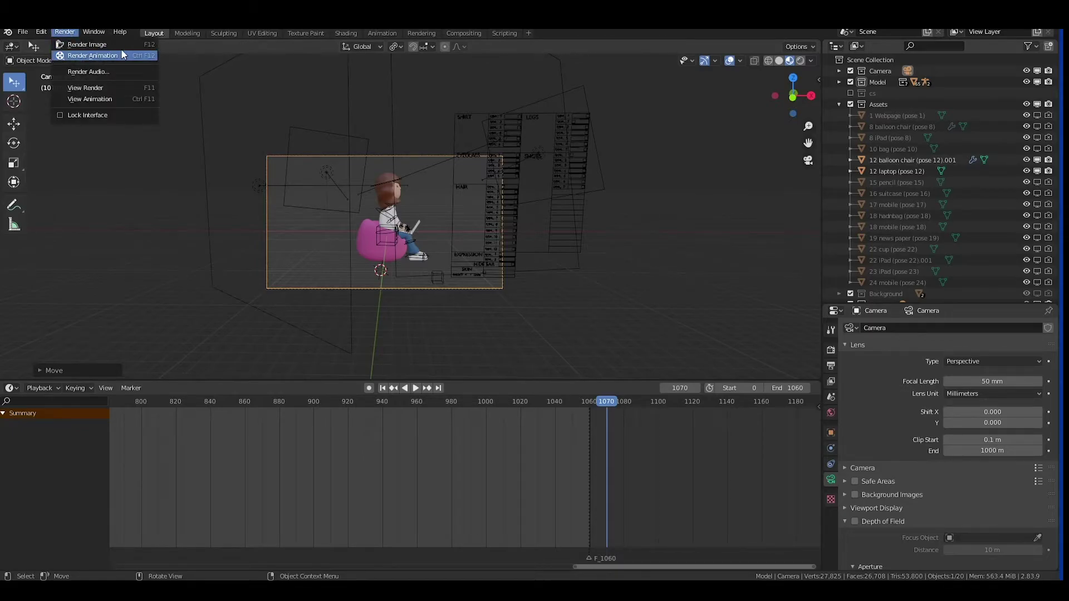
key("Escape")
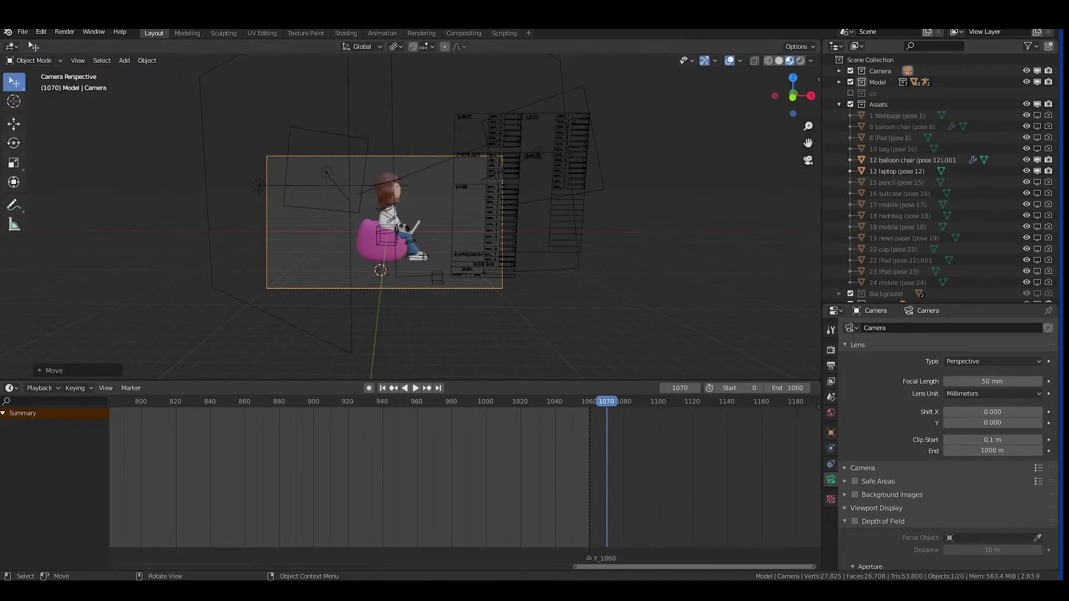
Step: Show the Background collection with its floor and wall in the viewport
left_click(399, 141)
left_click(984, 294)
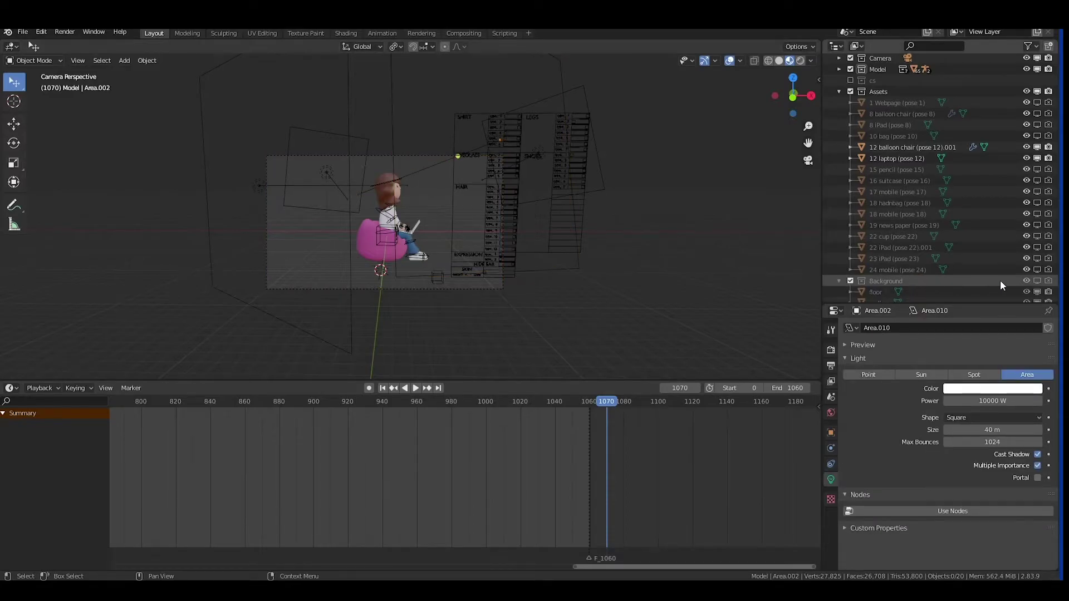
left_click(1026, 280)
scroll(436, 243, "up", 3)
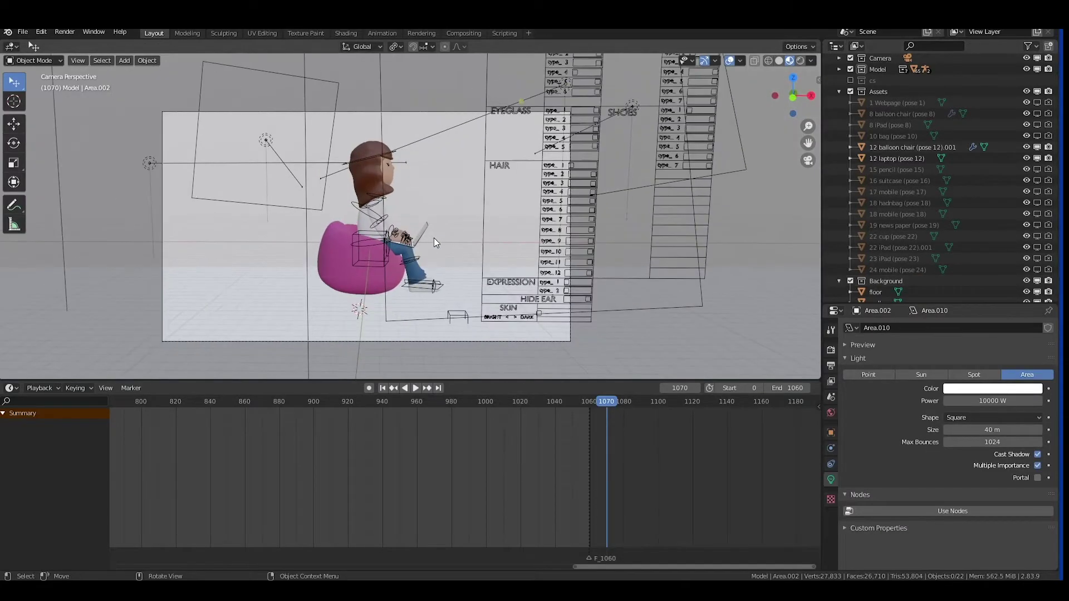
scroll(436, 243, "up", 2)
middle_click_drag(435, 243, 370, 191)
scroll(405, 175, "up", 2)
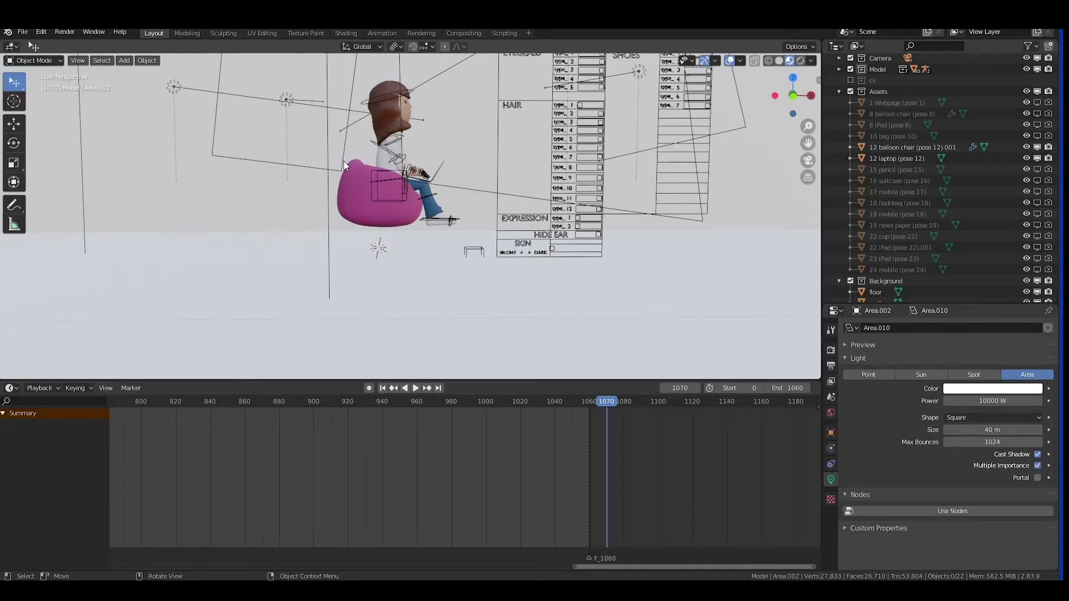
left_click(374, 190)
left_click(388, 116)
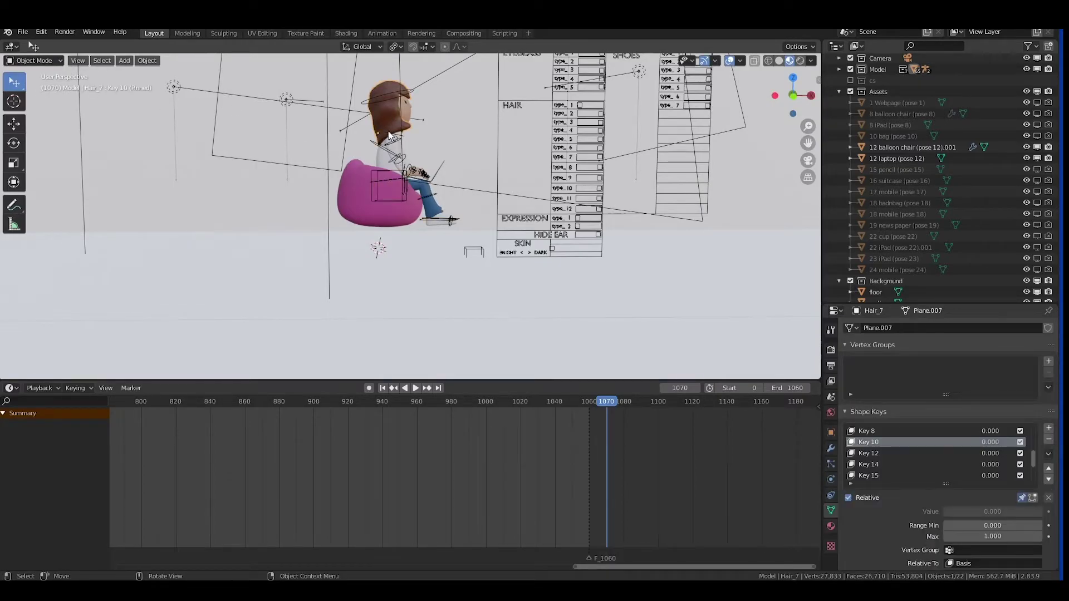
left_click_drag(441, 228, 443, 231)
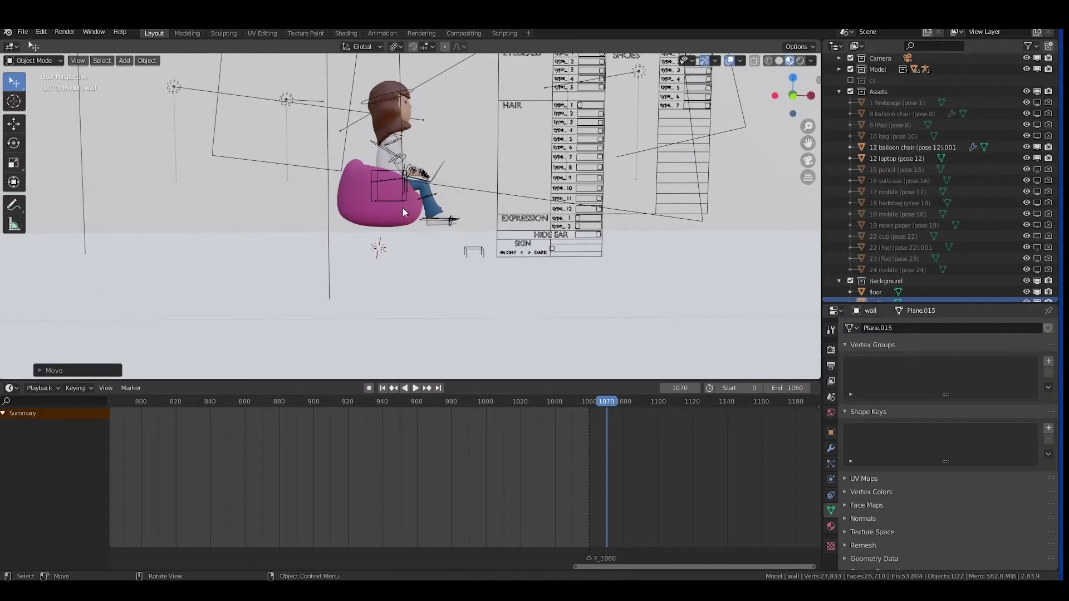
Step: Move the balloon chair, the character's armature and her turtleneck down together so they rest on the floor
left_click(380, 202)
left_click(367, 212, "shift")
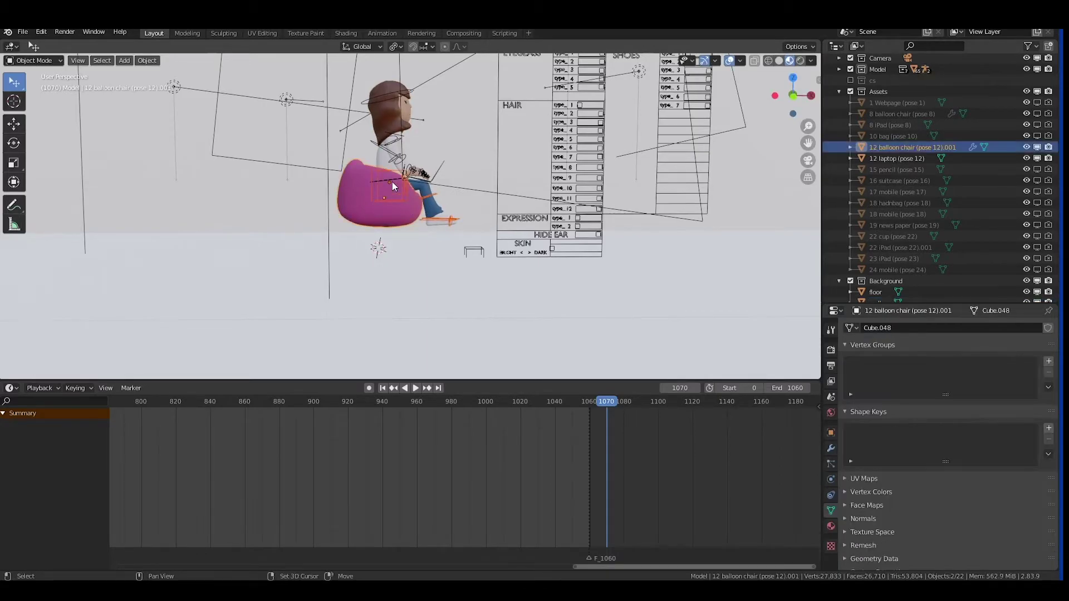
left_click(395, 155, "shift")
key("g")
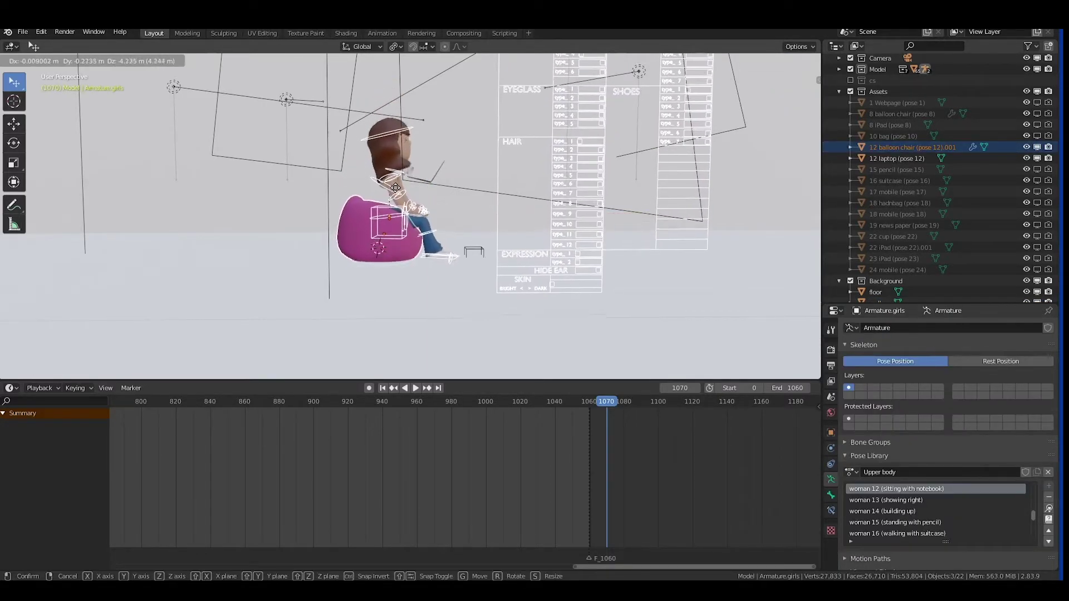
left_click(391, 174)
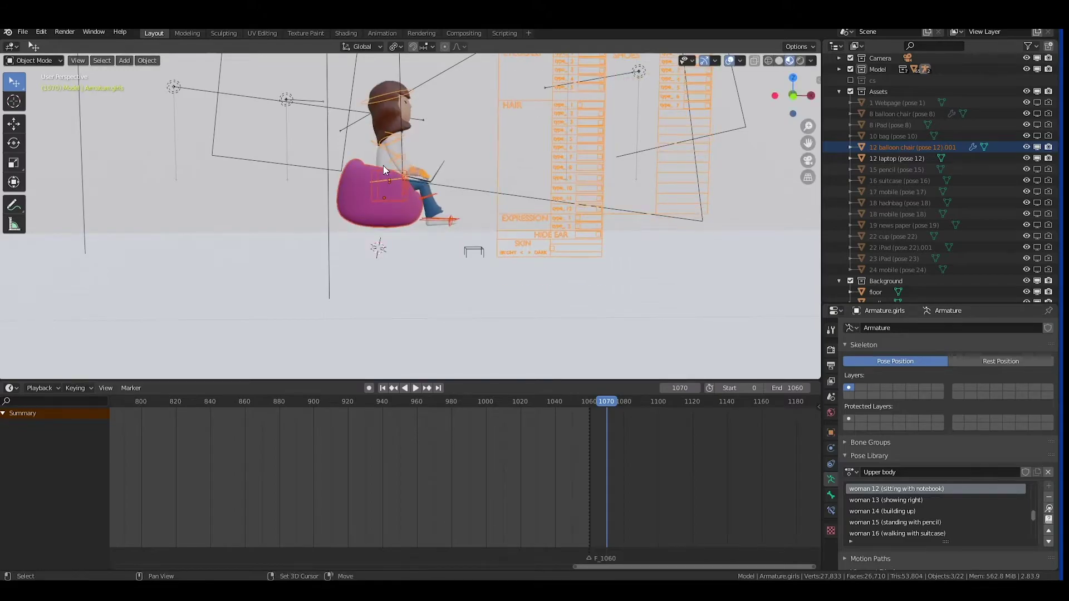
left_click(392, 173, "shift")
key("g")
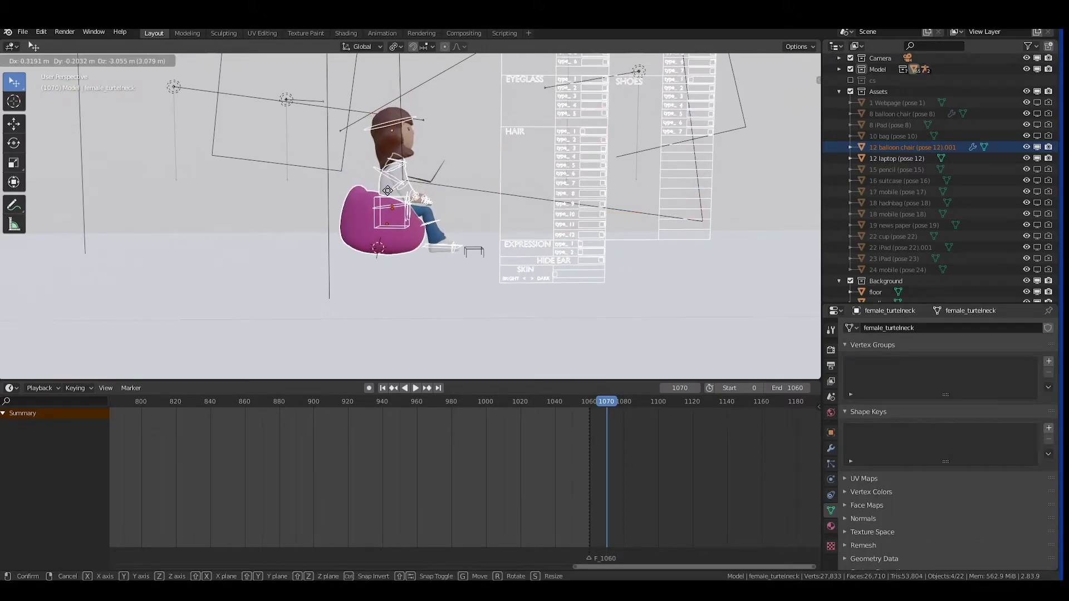
left_click(389, 187)
Step: Look at the lowered character through the camera and preview it with rendered viewport shading
middle_click_drag(388, 188, 419, 190)
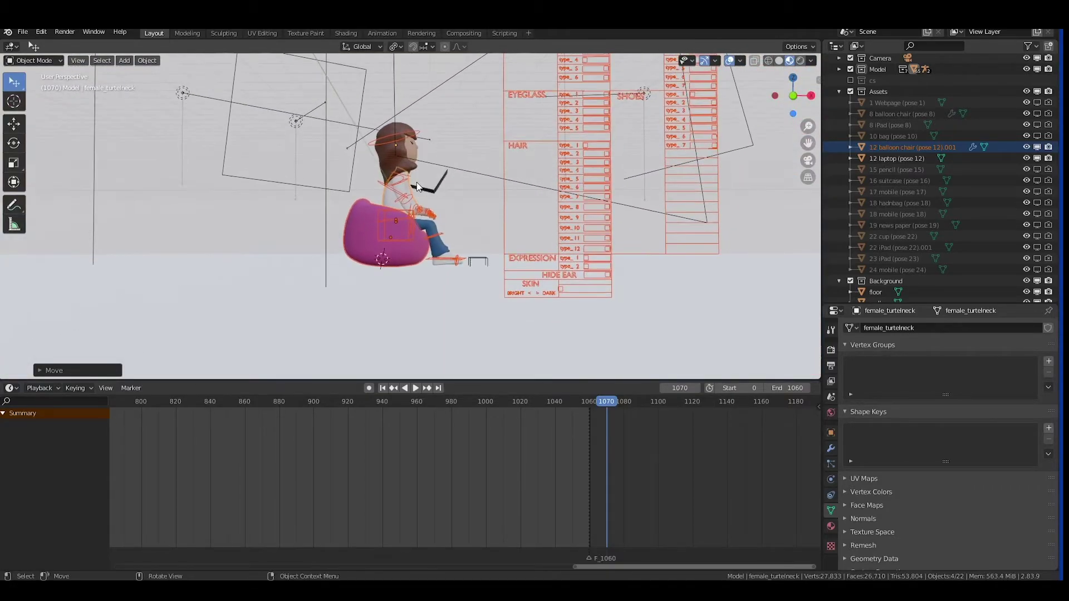
key("KP_0")
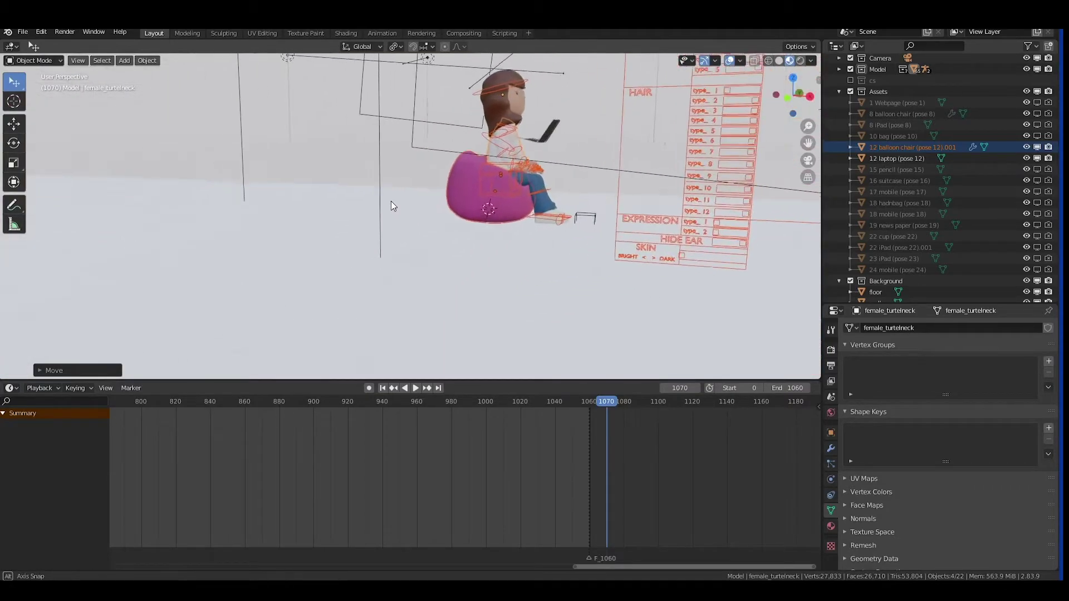
scroll(420, 195, "down", 3)
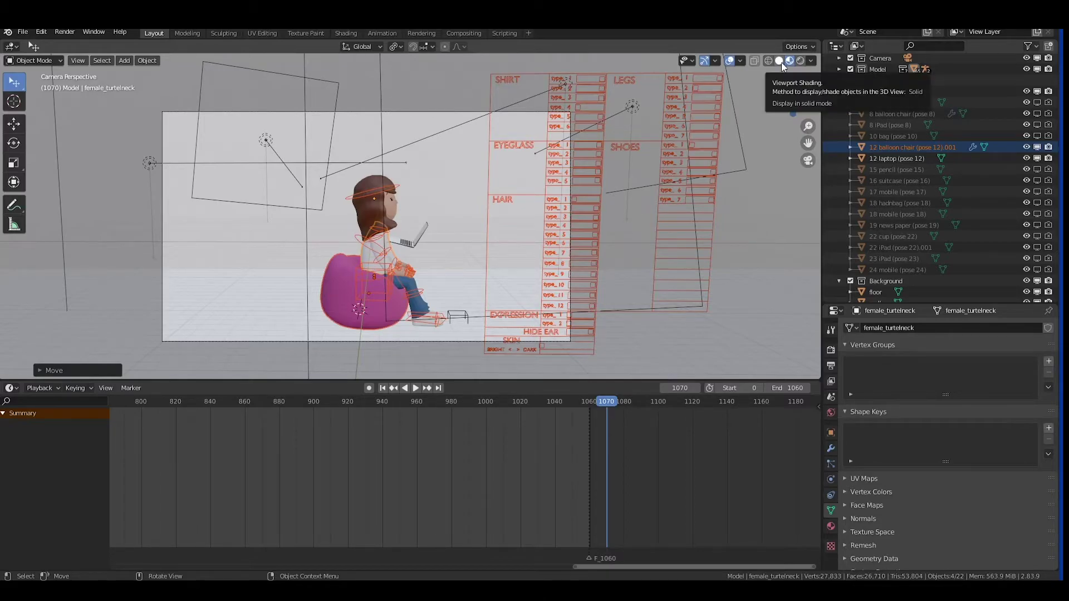
left_click(779, 61)
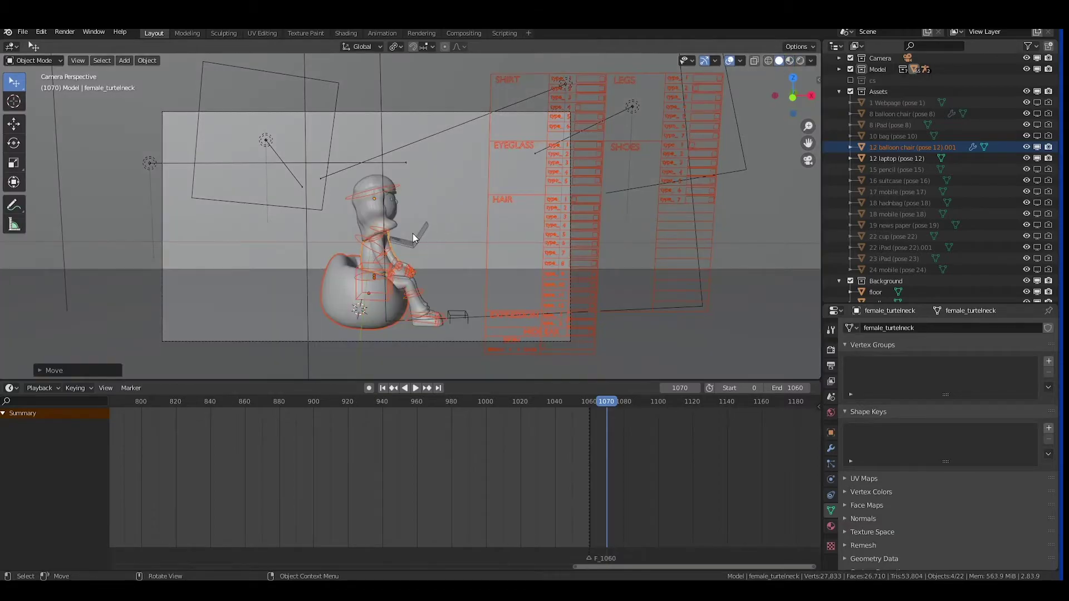
left_click(800, 60)
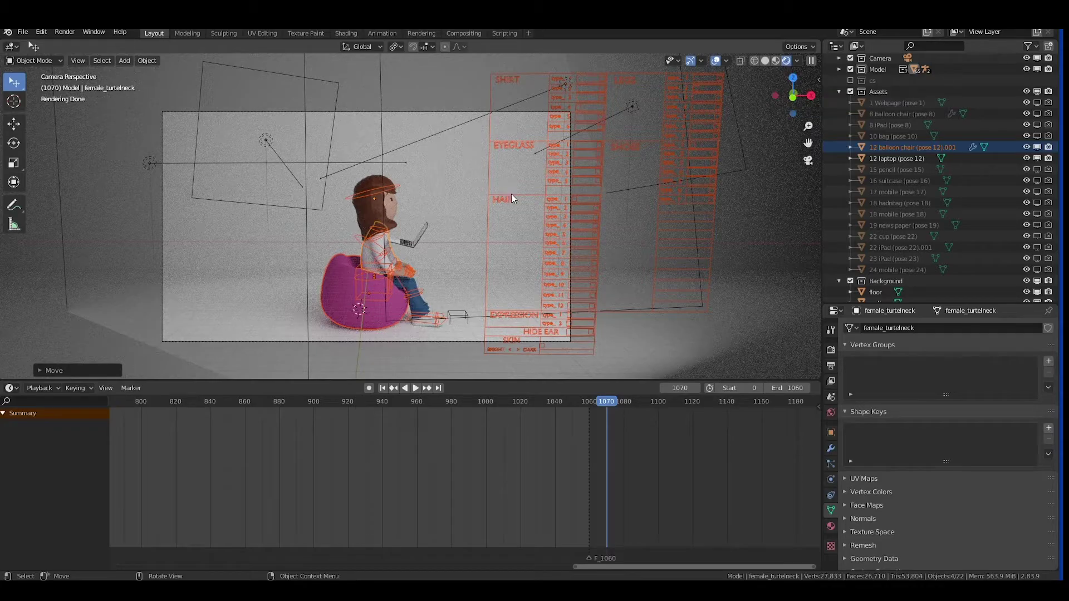
Step: Lower the laptop along the global Z axis until it sits on the character's lap under her hands
left_click(404, 242)
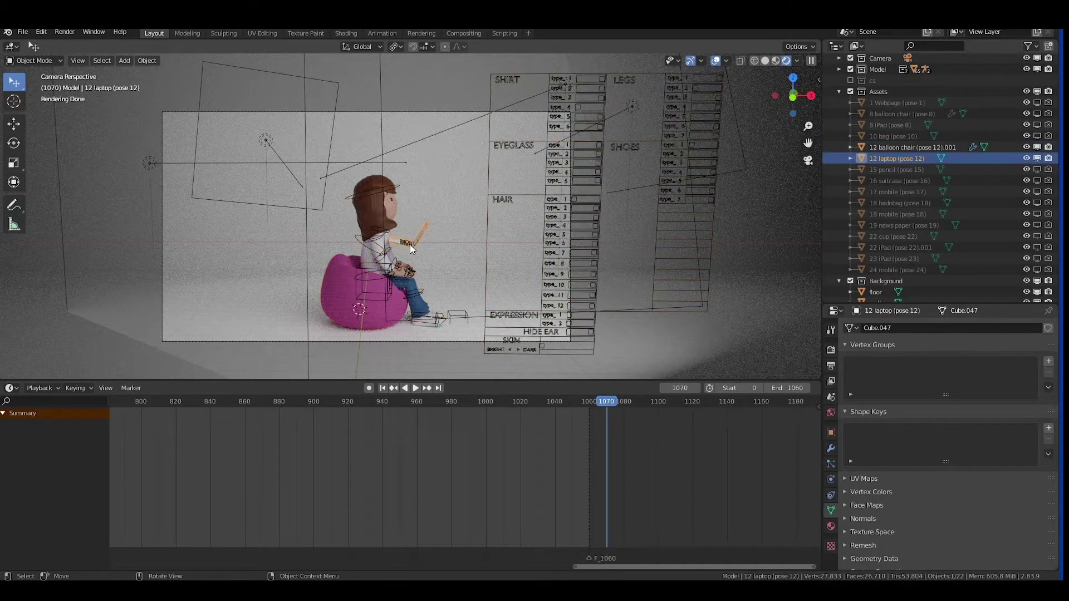
key("g")
key("z")
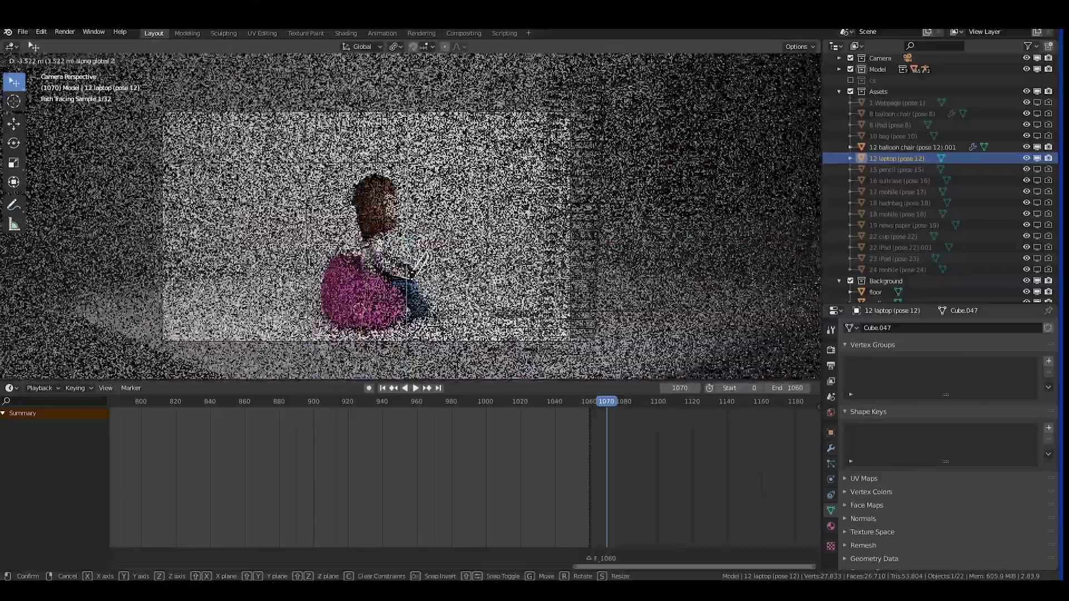
left_click(462, 249)
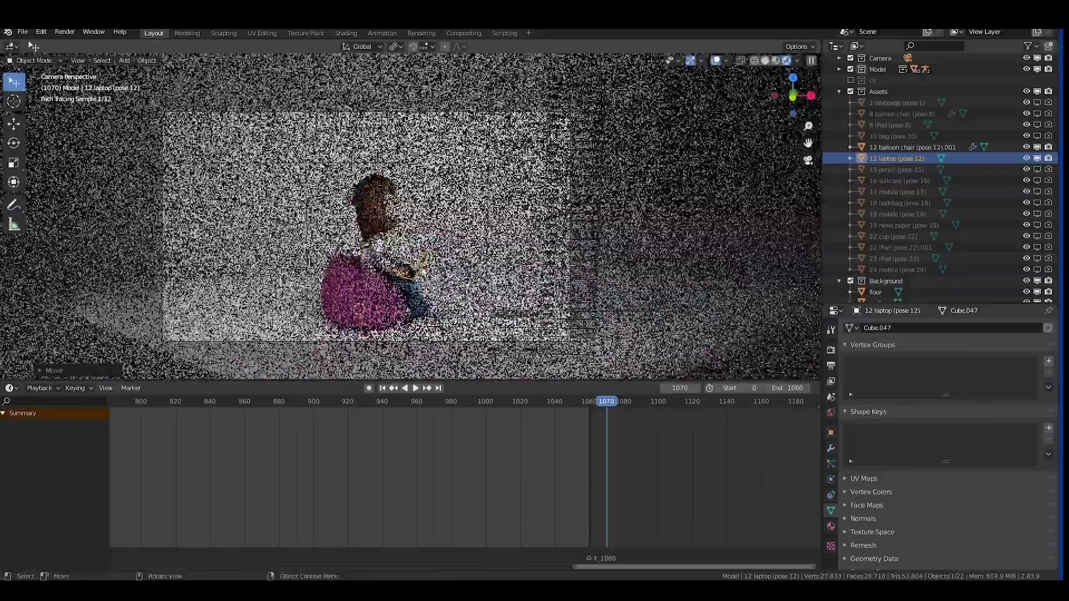
scroll(439, 276, "up", 5)
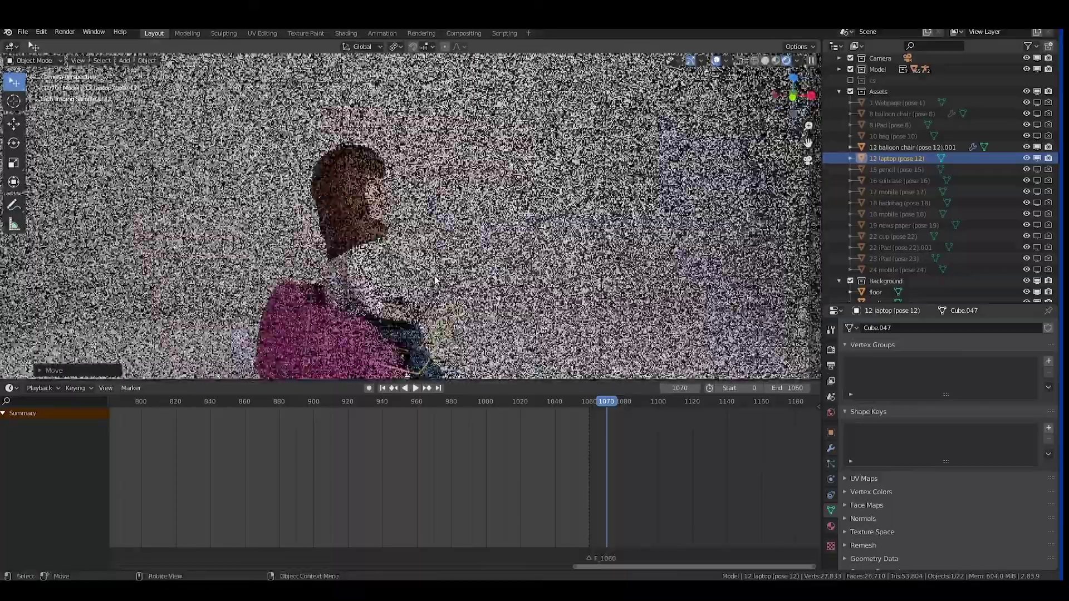
scroll(432, 170, "down", 8)
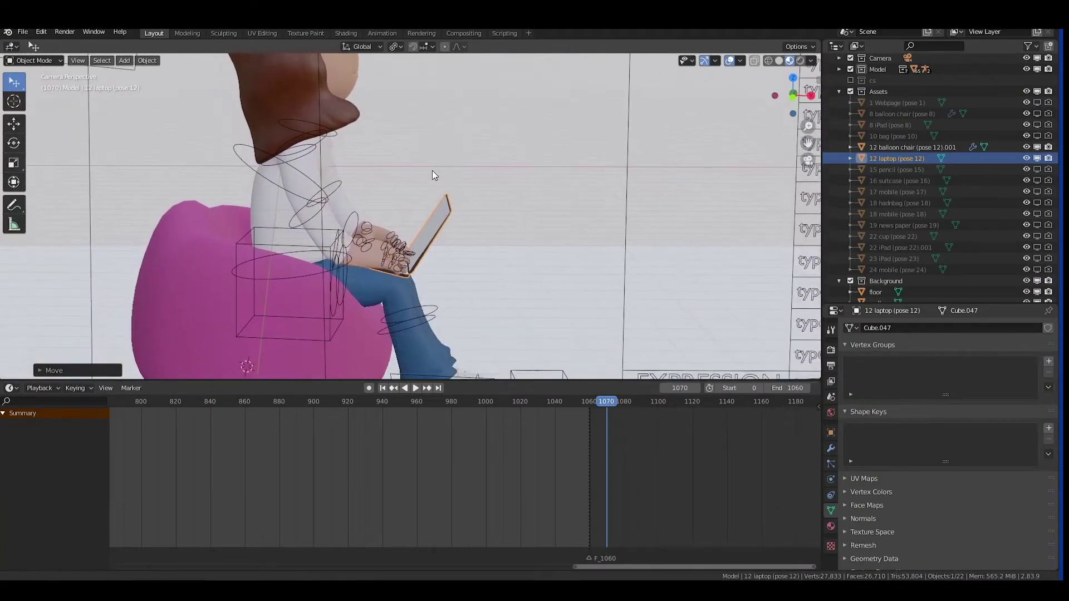
Step: Render the seated character at frame 1070 from the camera view and close the finished render
middle_click_drag(422, 229, 496, 243)
left_click(476, 266)
key("KP_0")
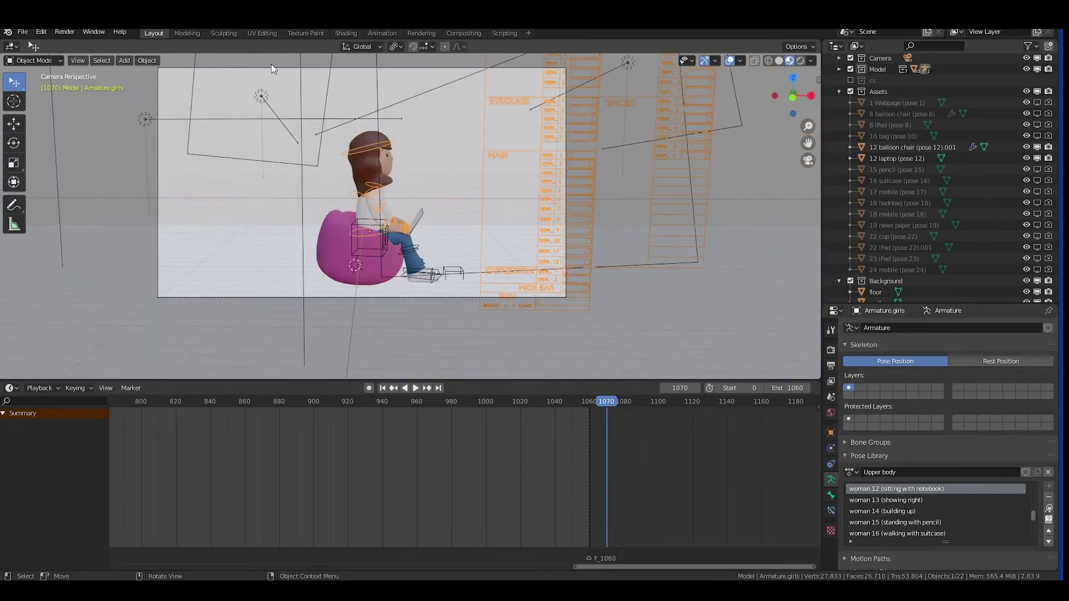
left_click(64, 32)
left_click(78, 44)
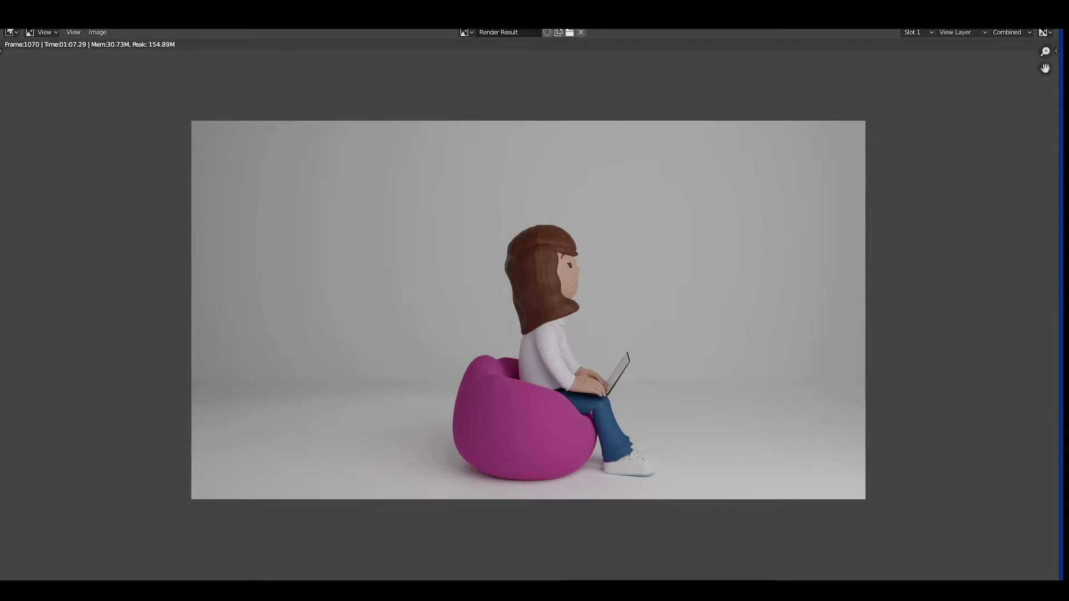
key("Escape")
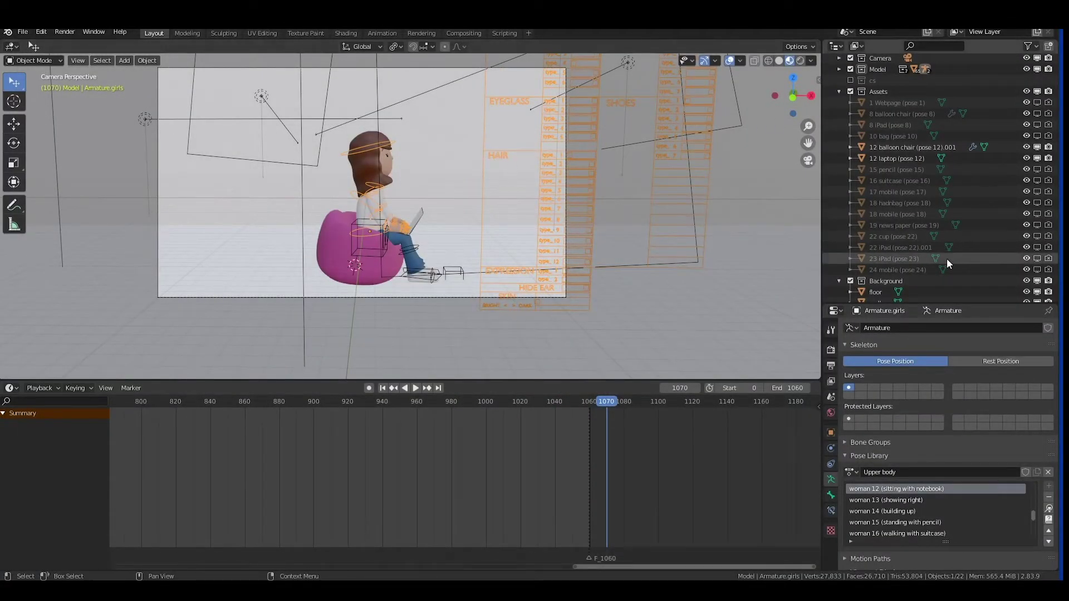
Step: Disable the Background collection in both the viewport and renders
left_click(1037, 282)
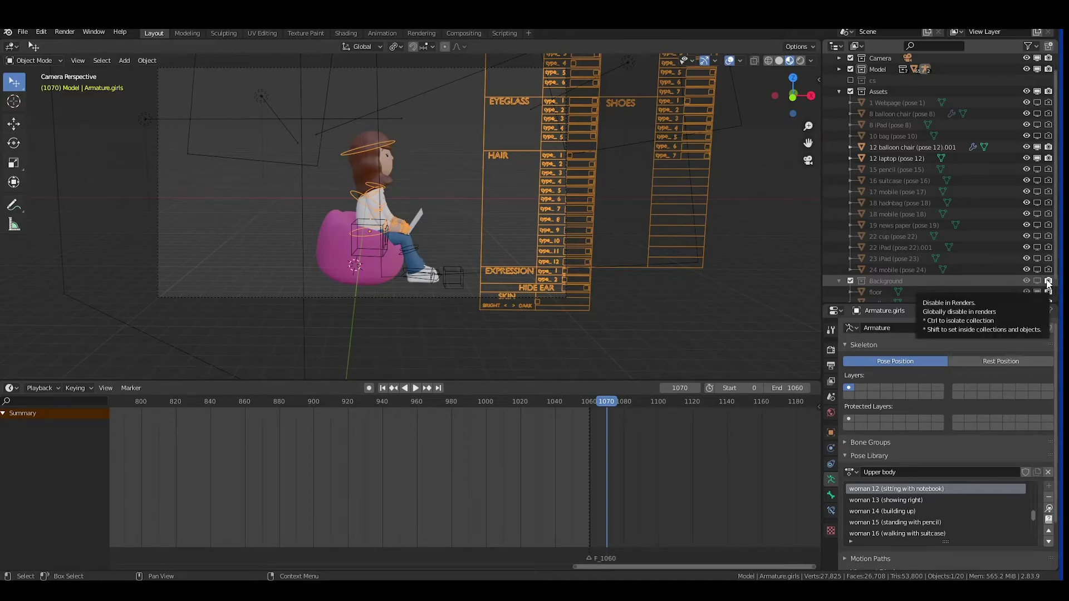
left_click(1048, 281)
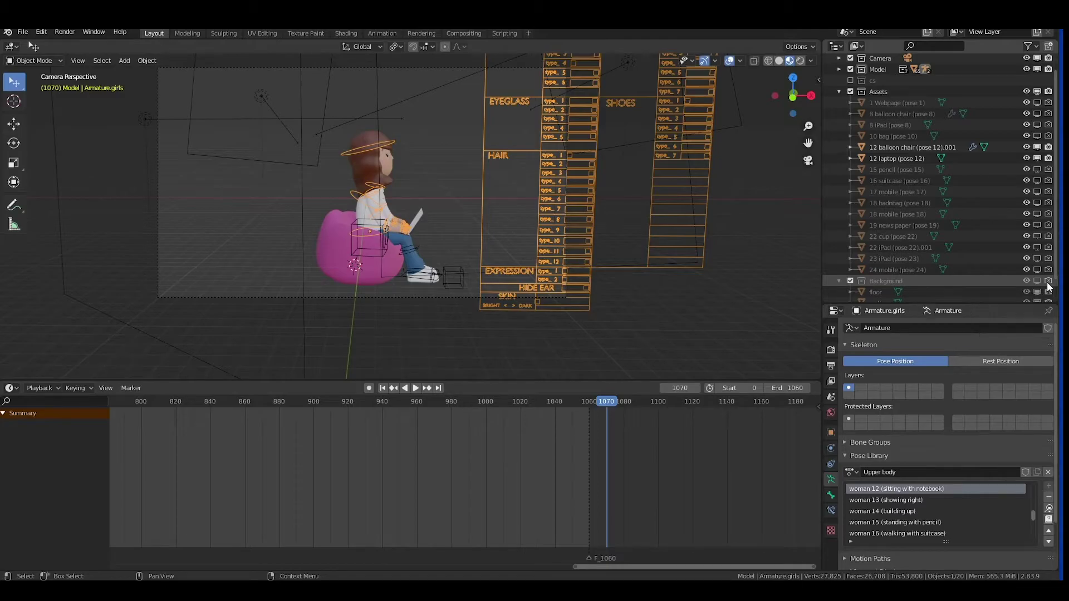
scroll(949, 282, "down", 2)
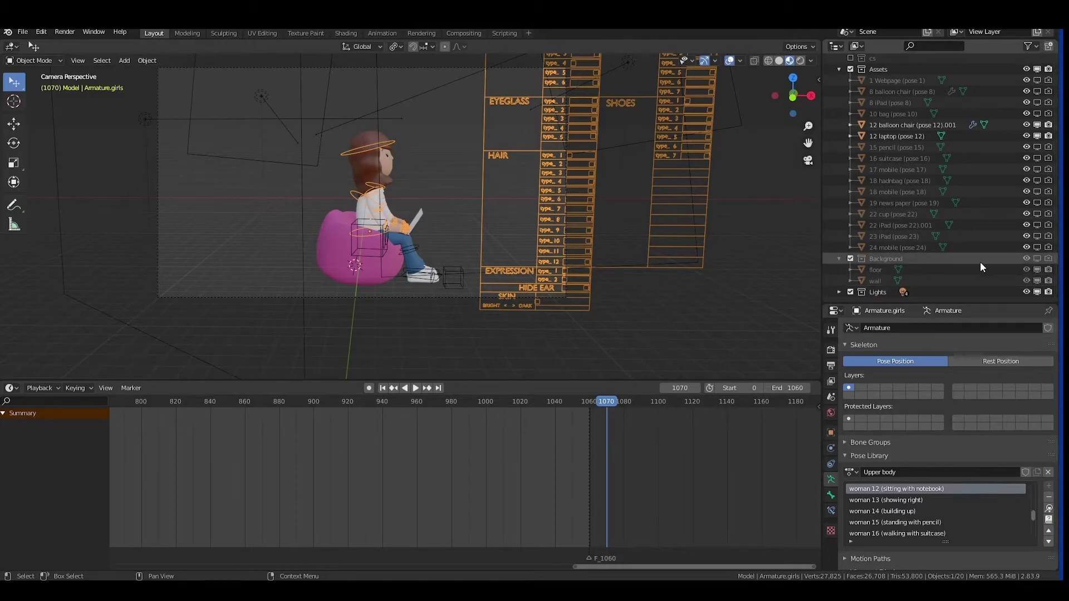
Step: Examine the settings of the Area.003 and Area lights around the character
middle_click_drag(746, 238, 365, 155)
left_click(190, 122)
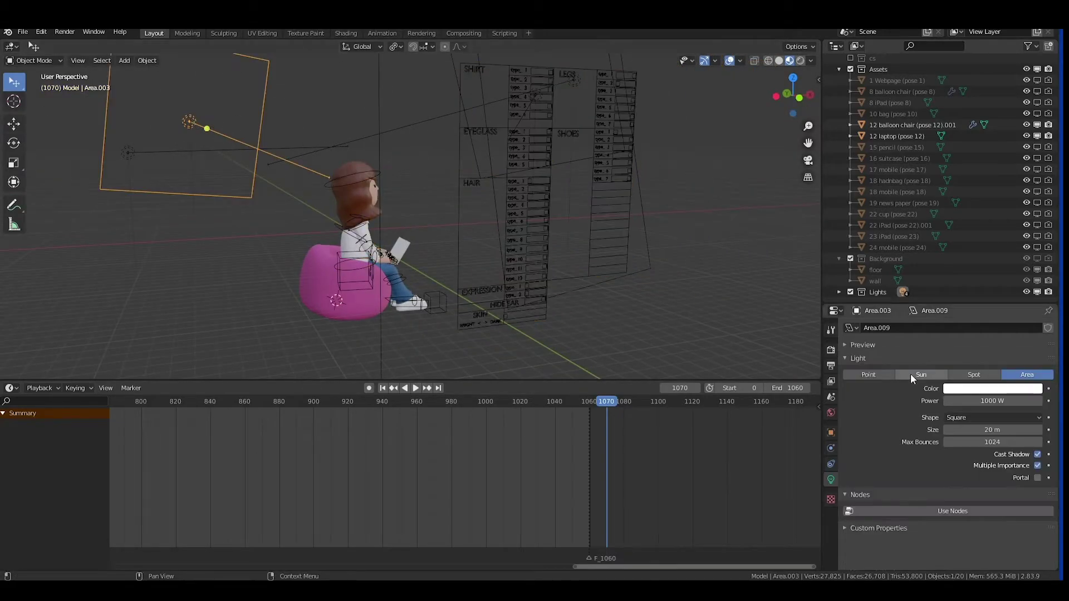
middle_click_drag(702, 245, 471, 173)
left_click(525, 135)
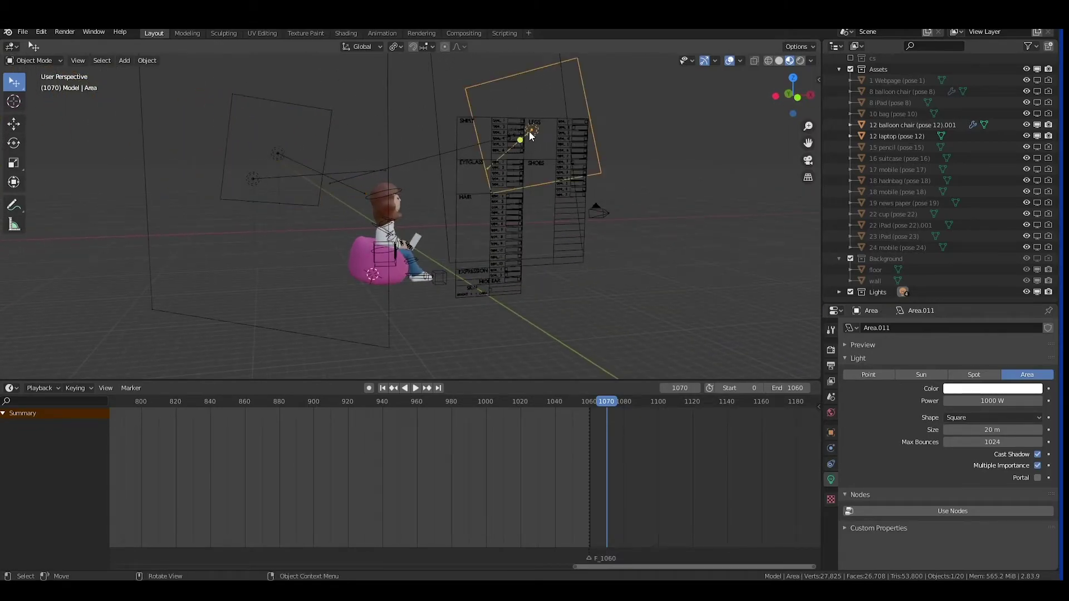
middle_click_drag(536, 145, 511, 151)
mouse_move(429, 167)
middle_mouse_down()
mouse_move(489, 158)
mouse_move(462, 150)
mouse_move(514, 148)
mouse_move(444, 154)
middle_mouse_up()
Step: Select the large area light Area.002 above the control board and shift its position slightly
left_click(488, 142)
left_click(489, 138)
key("g")
left_click(500, 152)
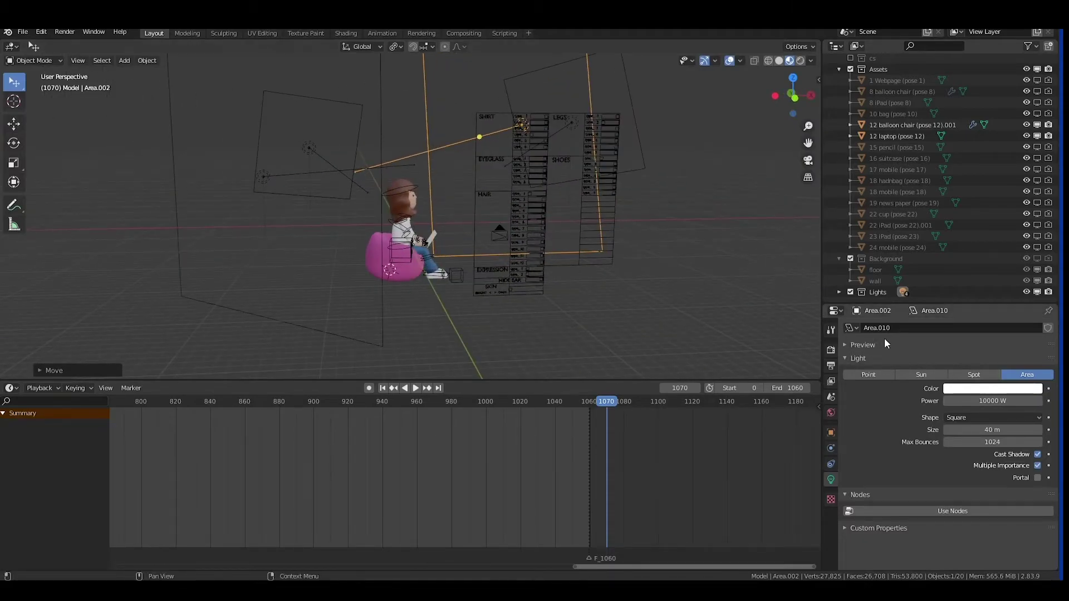
Step: Try the Spot, Sun and Point types on the Area.002 light and return it to Area
left_click(851, 328)
left_click(977, 374)
left_click(917, 373)
left_click(871, 374)
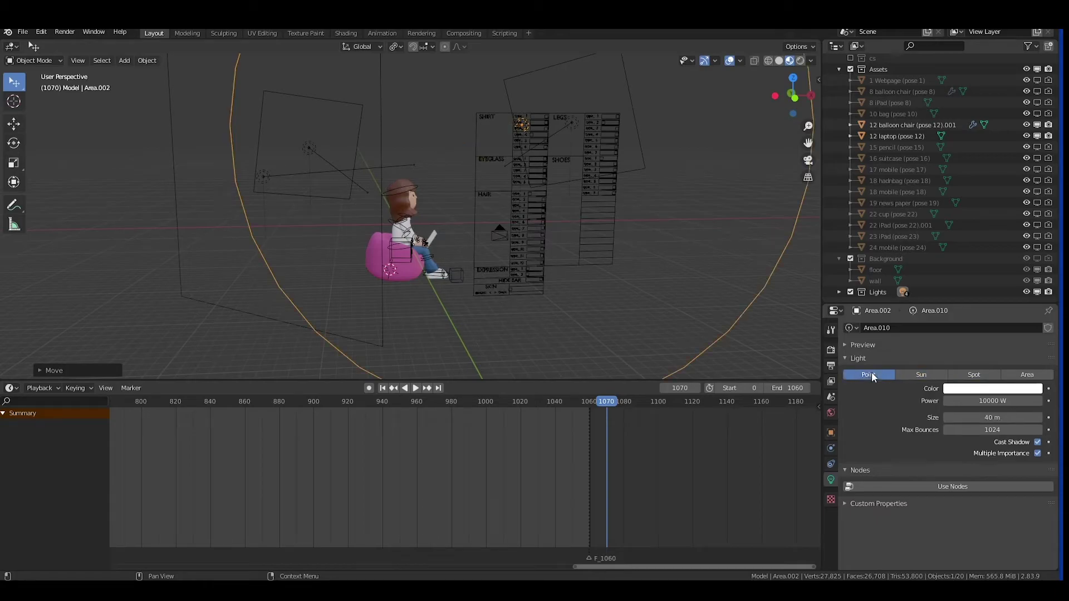
left_click(1019, 375)
Step: Set the Area.002 light's color to blue and preview the lighting with rendered viewport shading
left_click(962, 389)
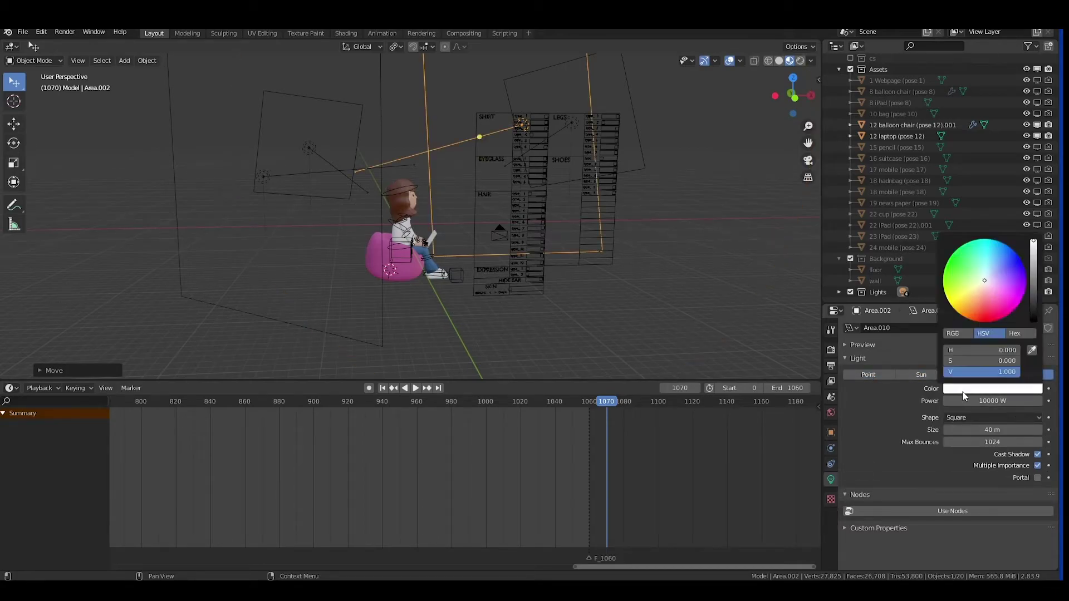
left_click_drag(993, 286, 1006, 259)
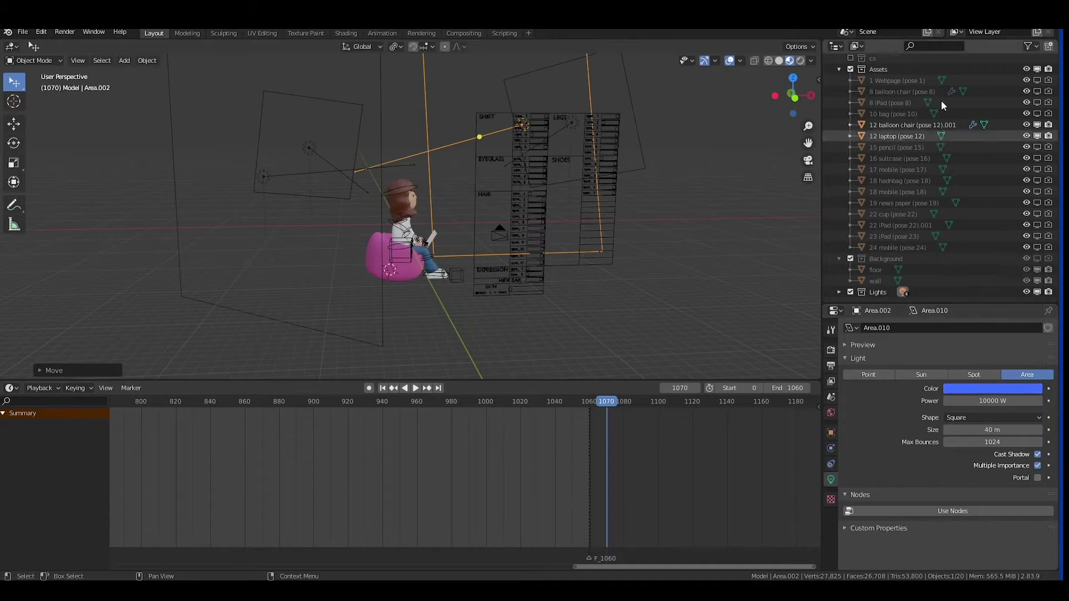
left_click(800, 61)
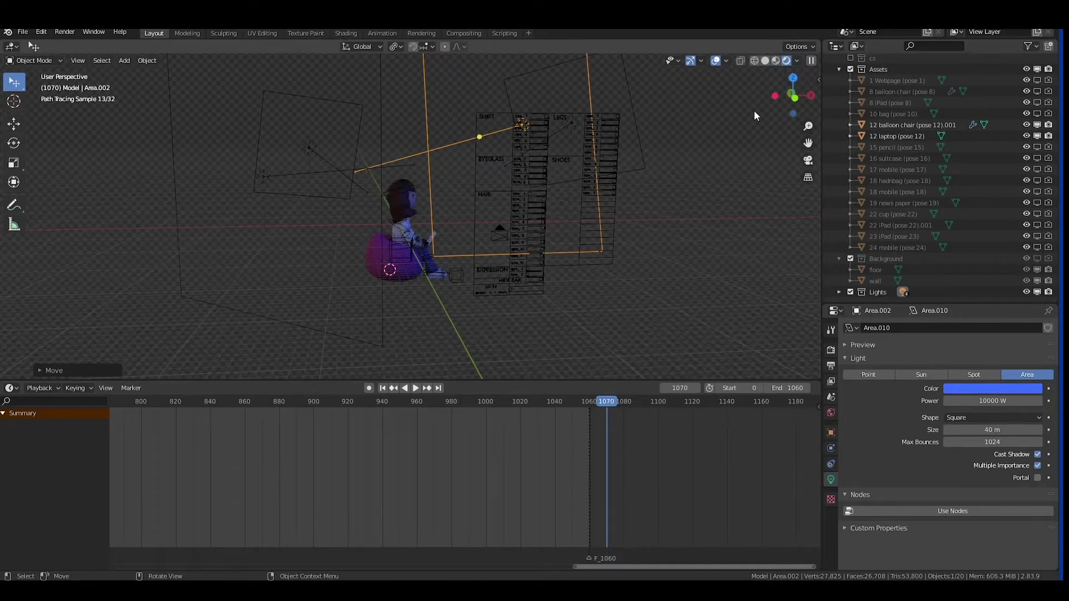
Step: Try a red color on the Area.002 light and undo the light's color changes
left_click(998, 389)
mouse_move(979, 279)
left_mouse_down()
mouse_move(958, 307)
mouse_move(954, 292)
mouse_move(987, 315)
left_mouse_up()
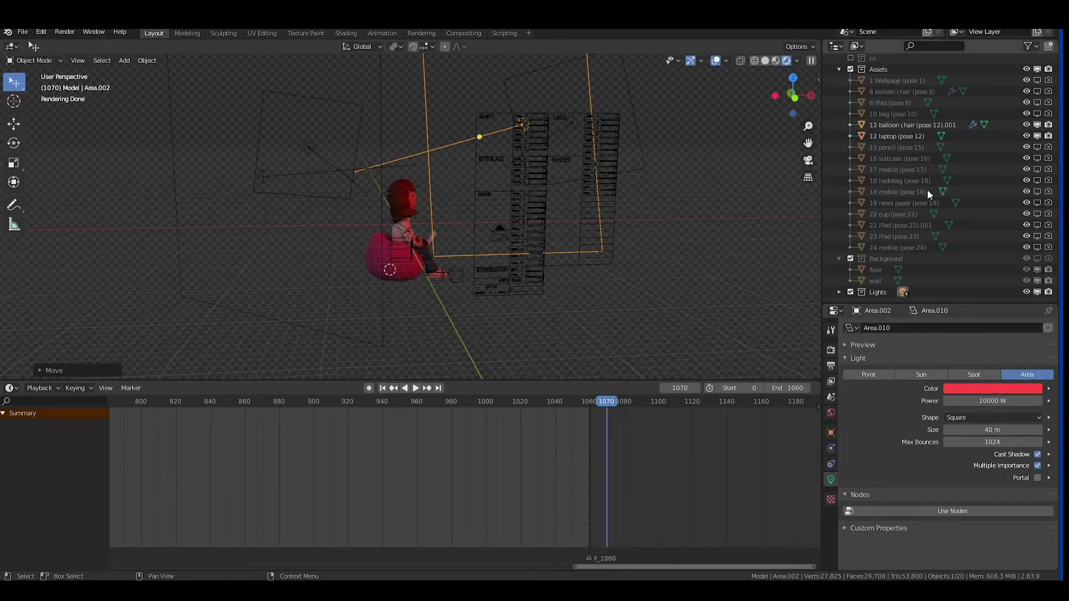
key("ctrl+z")
key("ctrl+z")
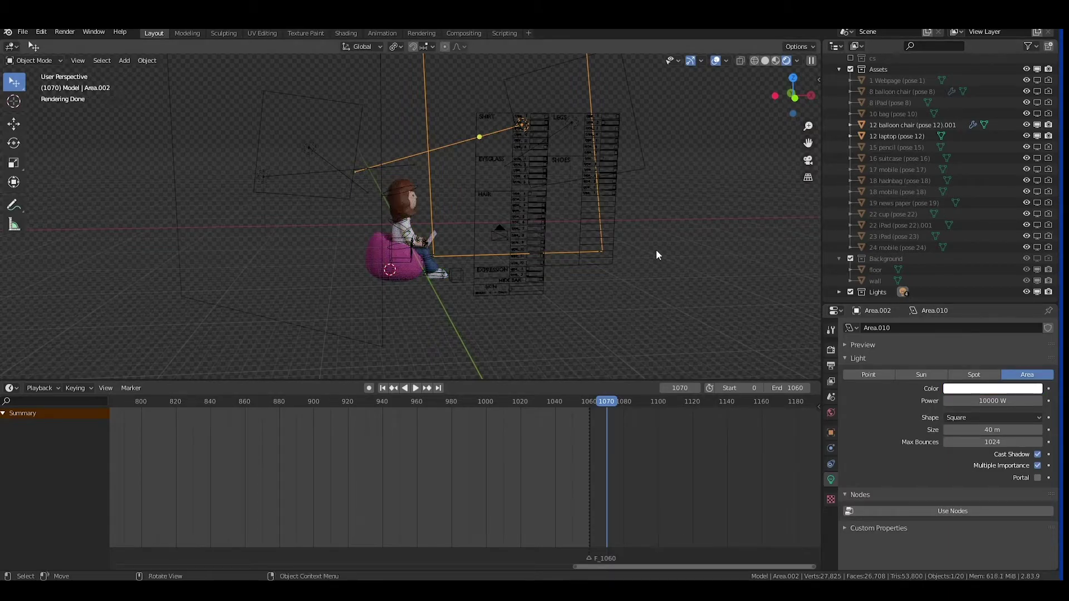
Step: Switch the viewport to material preview shading and select the small wireframe cube beside the character's feet
left_click(776, 62)
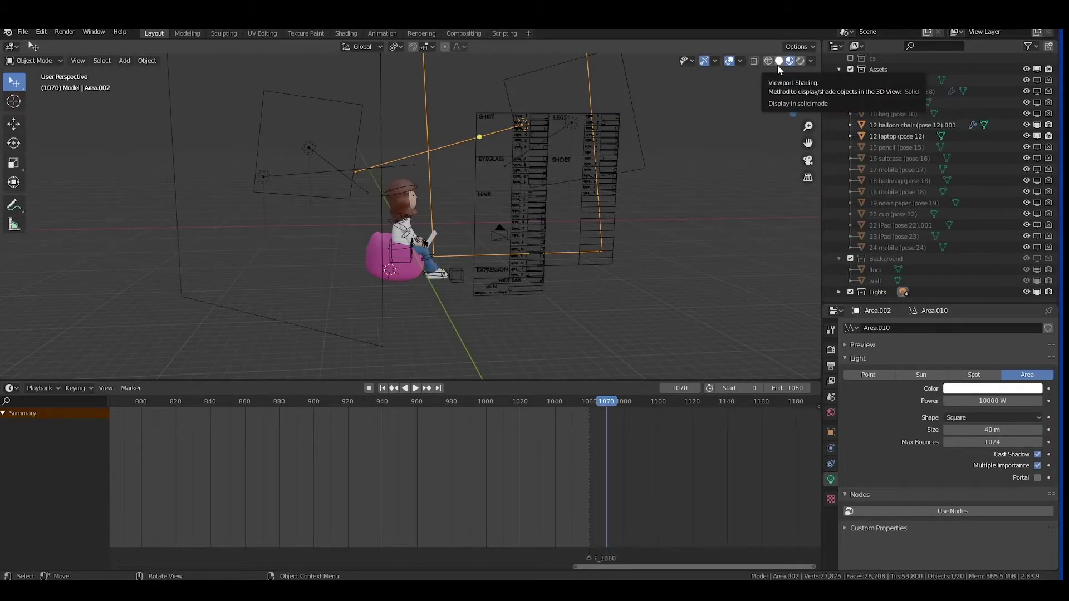
middle_click_drag(607, 142, 576, 159)
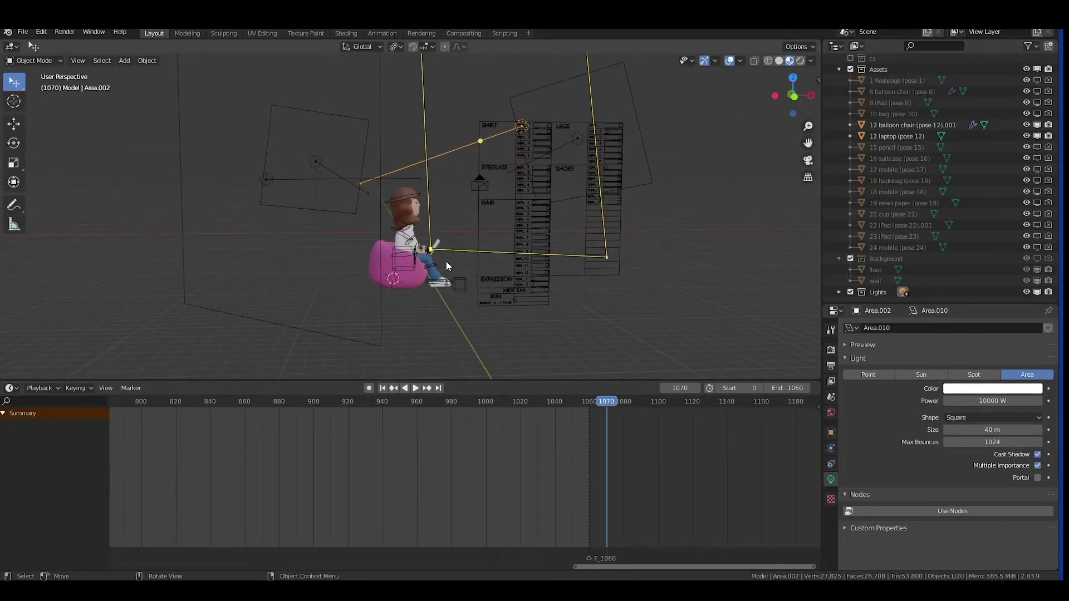
left_click(454, 287)
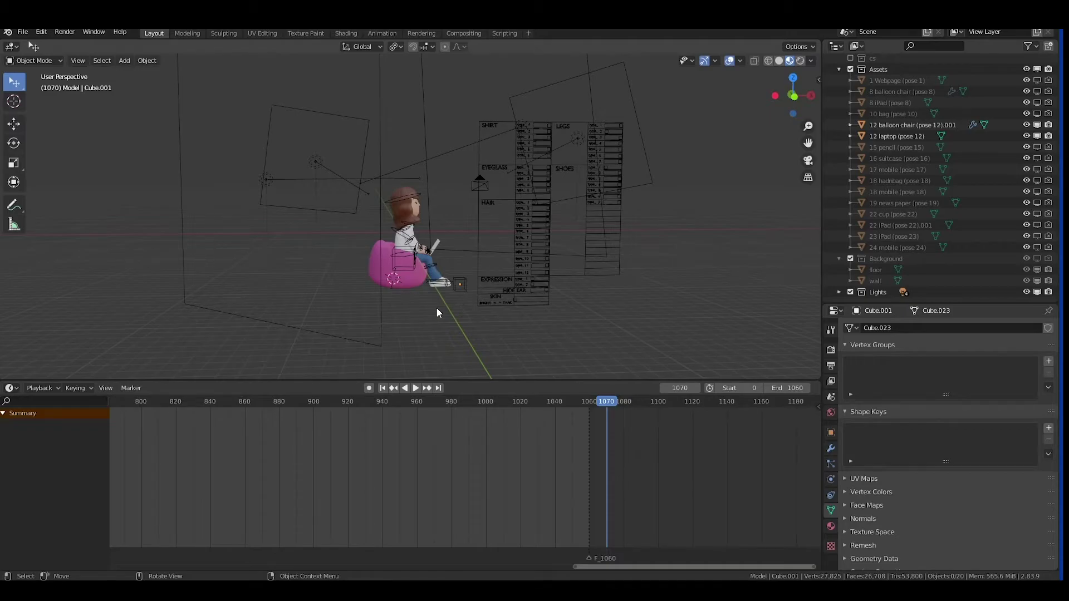
Step: Append the gold material from 07. Christmas color.blend in the Gumroad folder
left_click(22, 32)
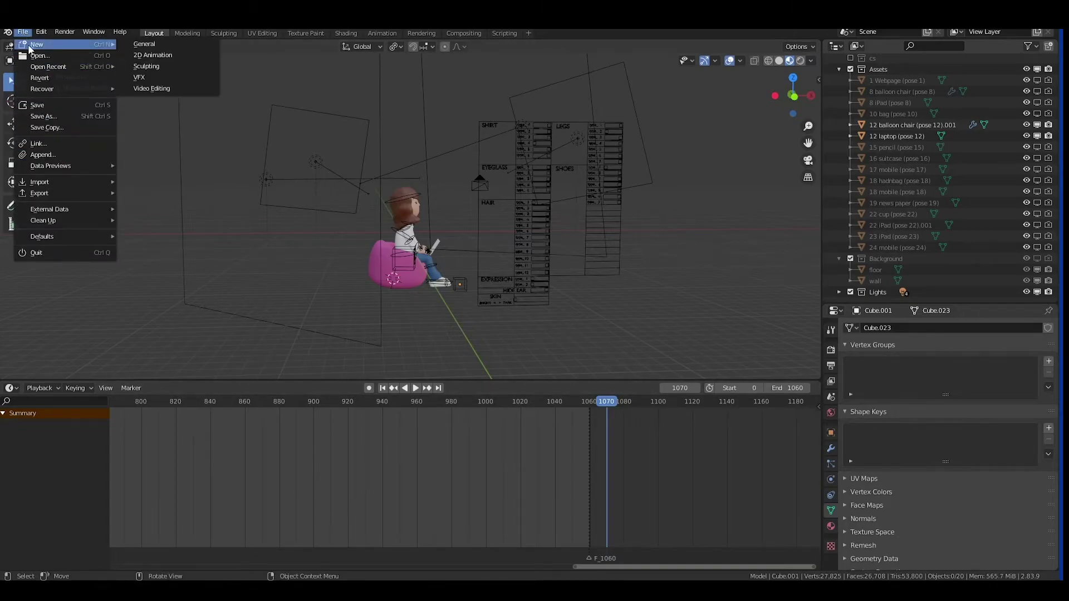
left_click(57, 155)
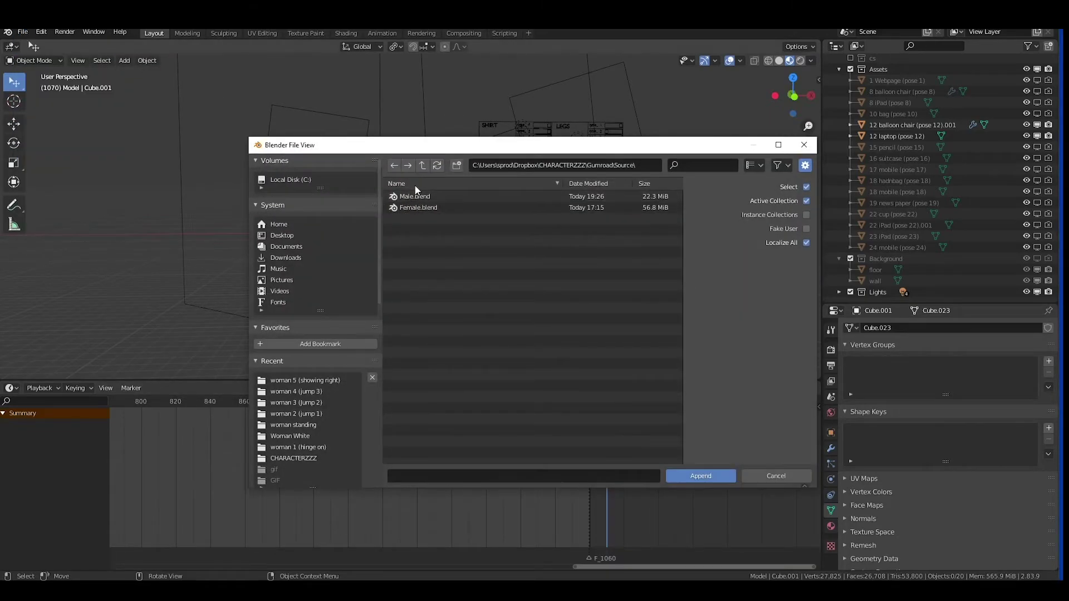
left_click(423, 166)
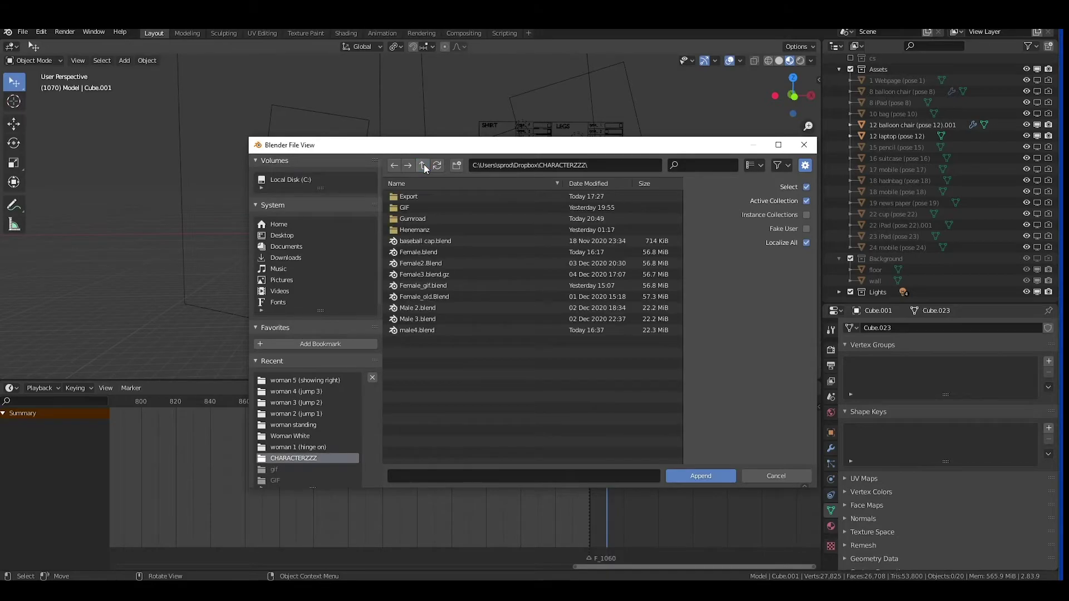
left_click(415, 218)
left_click(422, 208)
left_click_drag(452, 149, 421, 139)
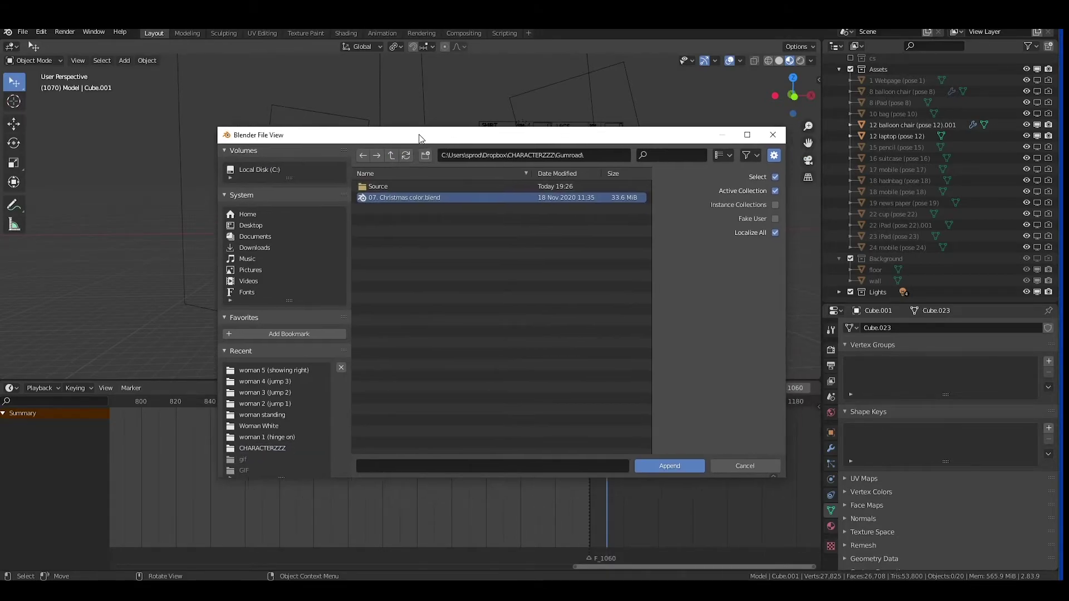
double_click(405, 200)
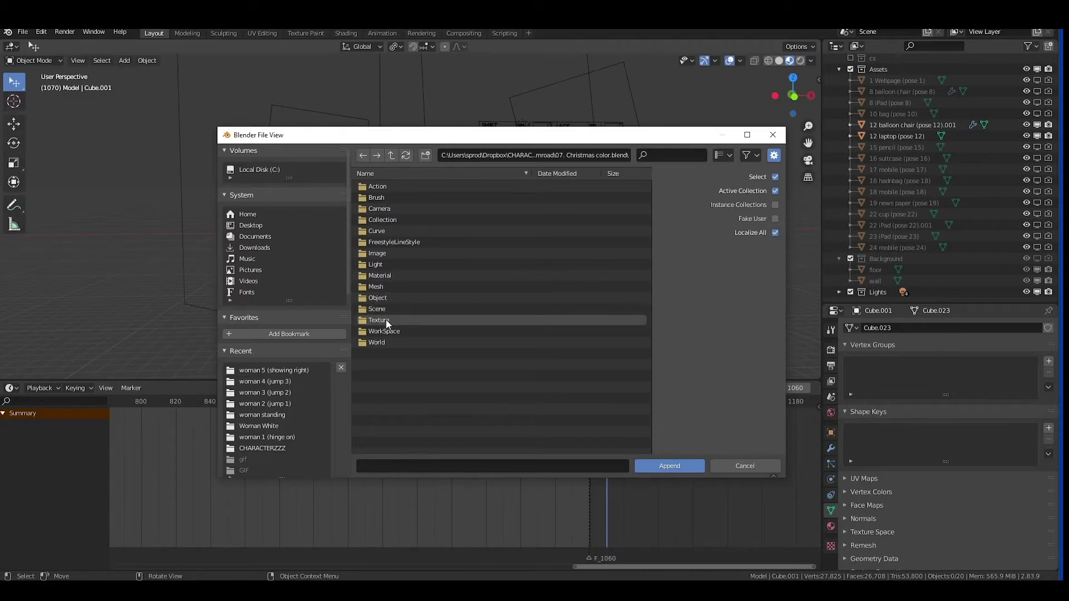
double_click(388, 276)
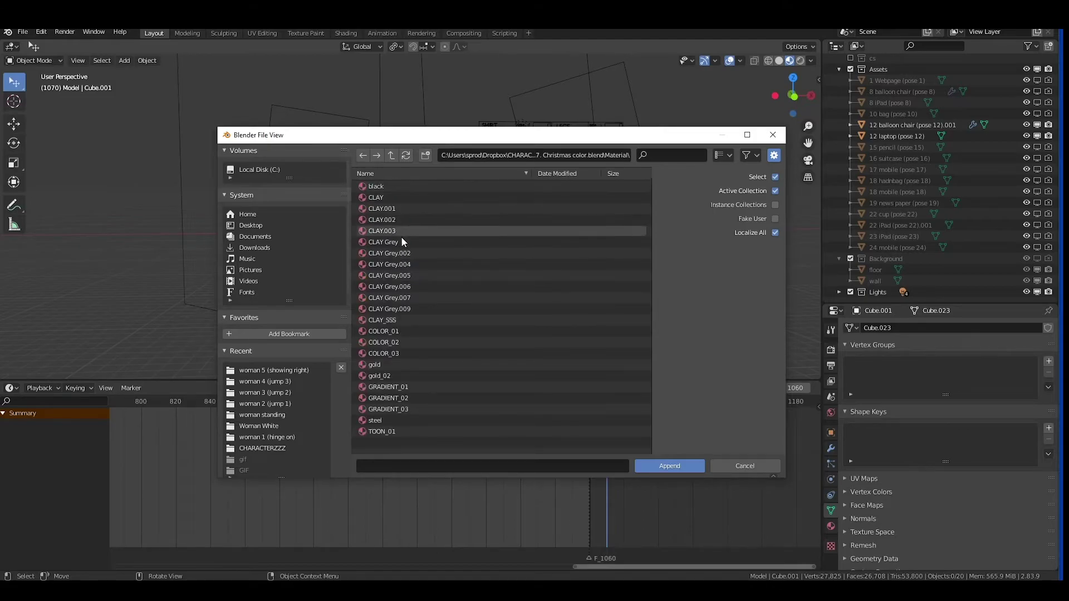
left_click(404, 366)
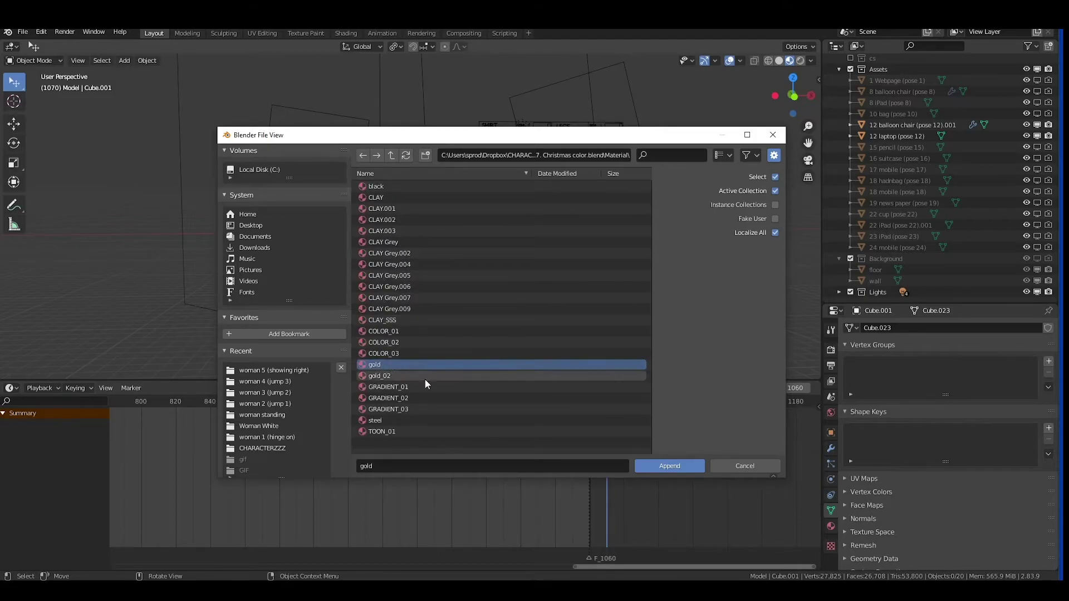
left_click(679, 467)
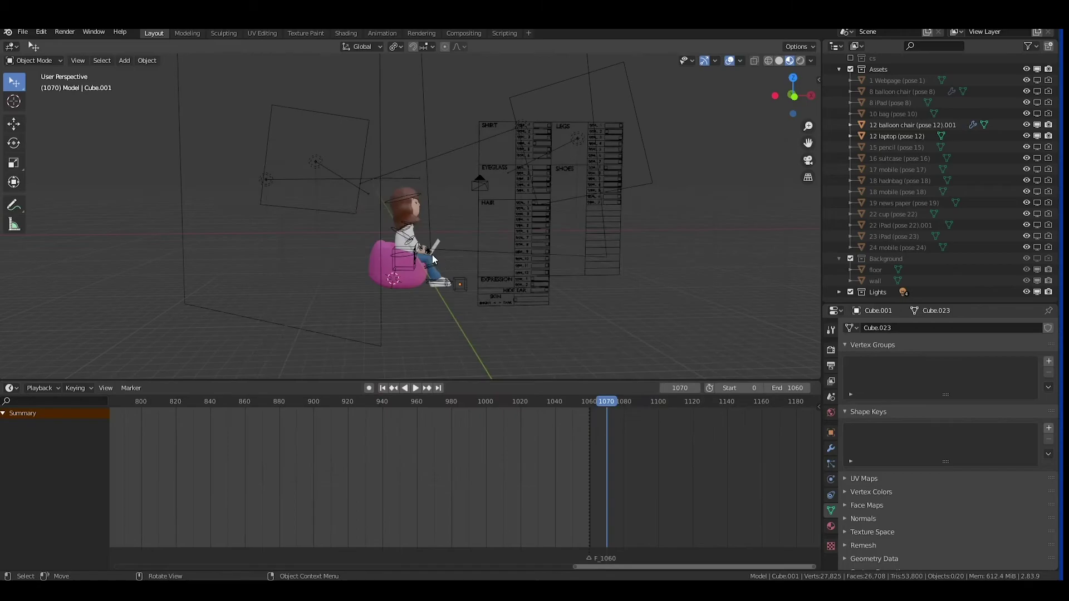
Step: Replace the material on the character's hair with the gold material
left_click(411, 220)
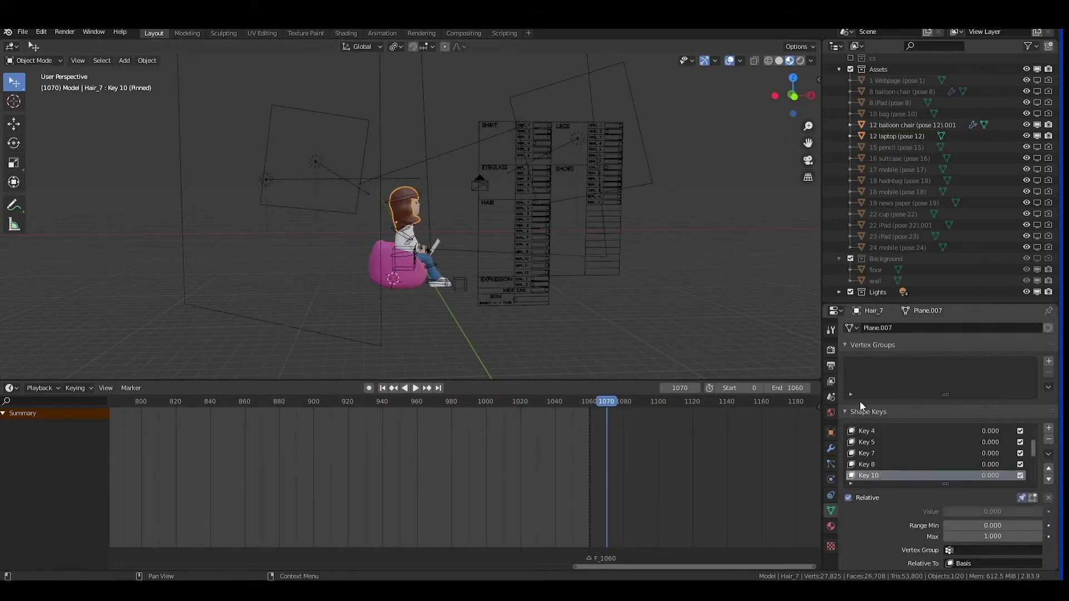
left_click(831, 526)
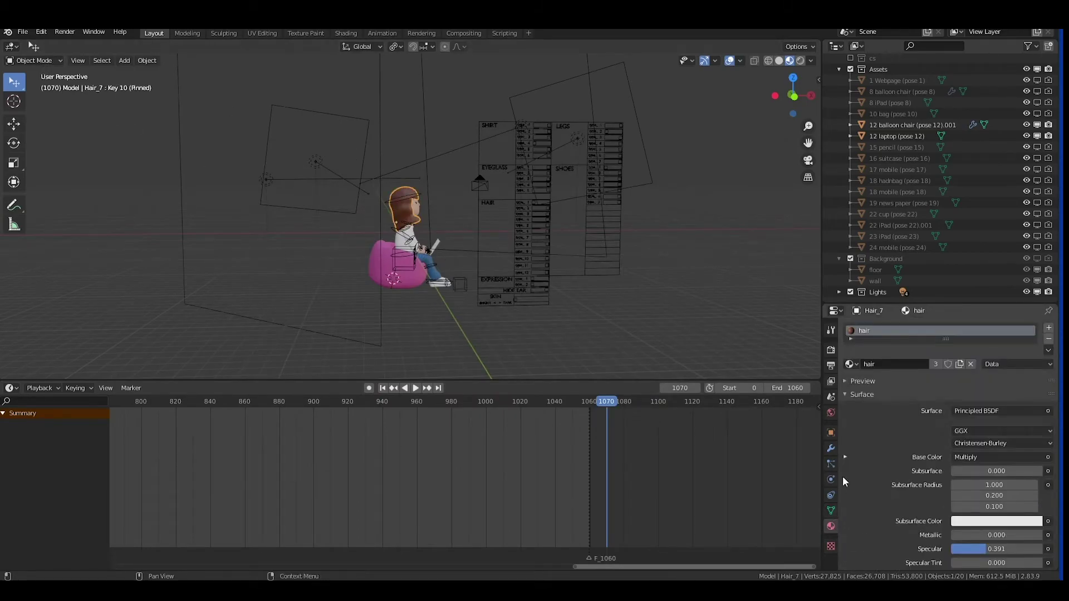
left_click(851, 365)
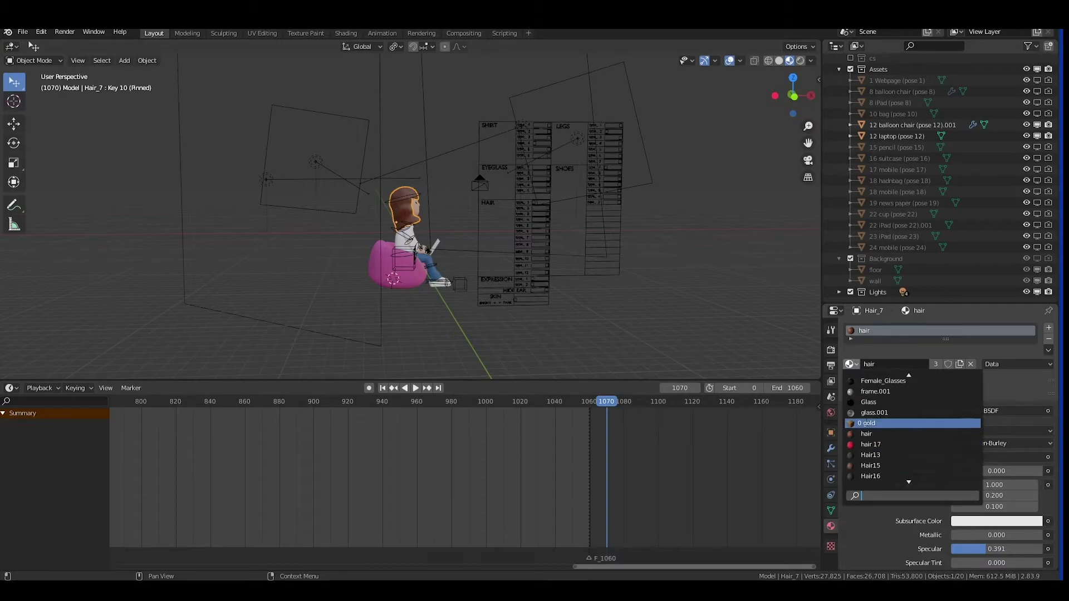
left_click(866, 423)
scroll(413, 186, "up", 5)
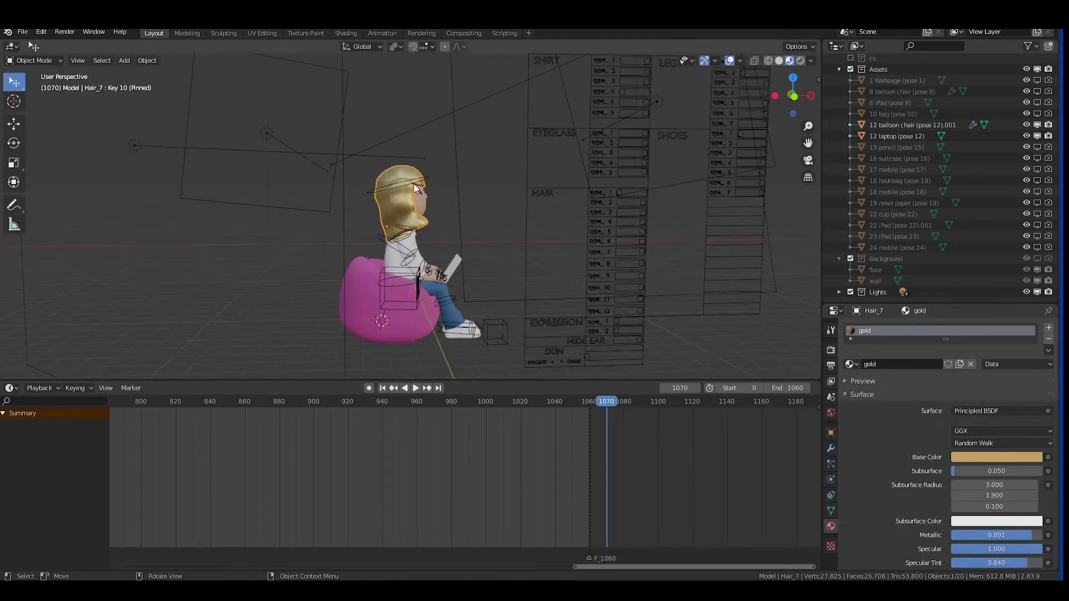
Step: Replace the laptop's shirt_type_1 material with the gold material
middle_click_drag(414, 178, 549, 281)
left_click(526, 245)
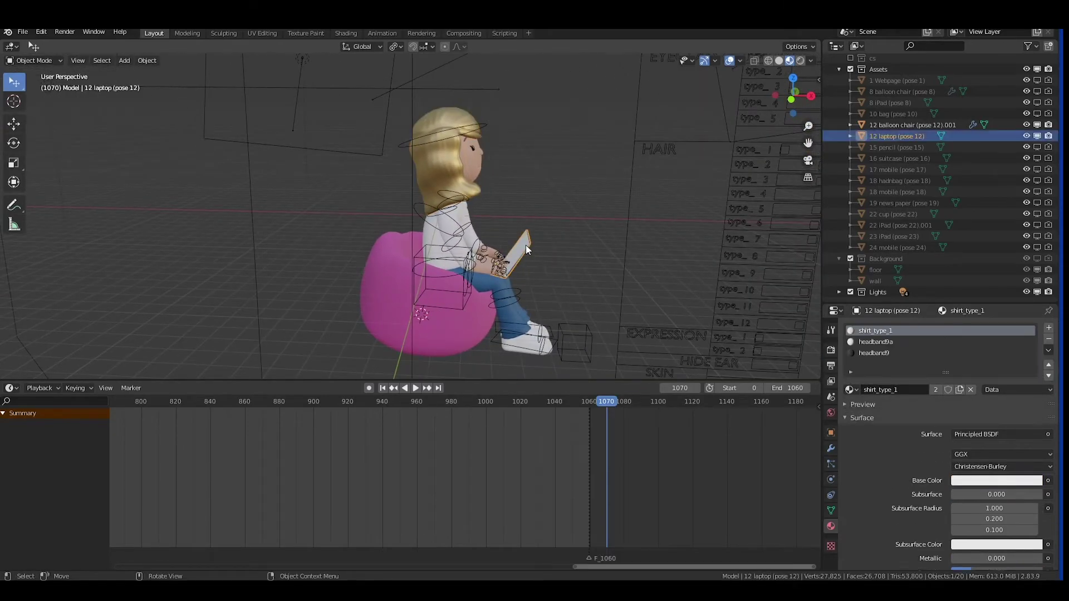
left_click(850, 390)
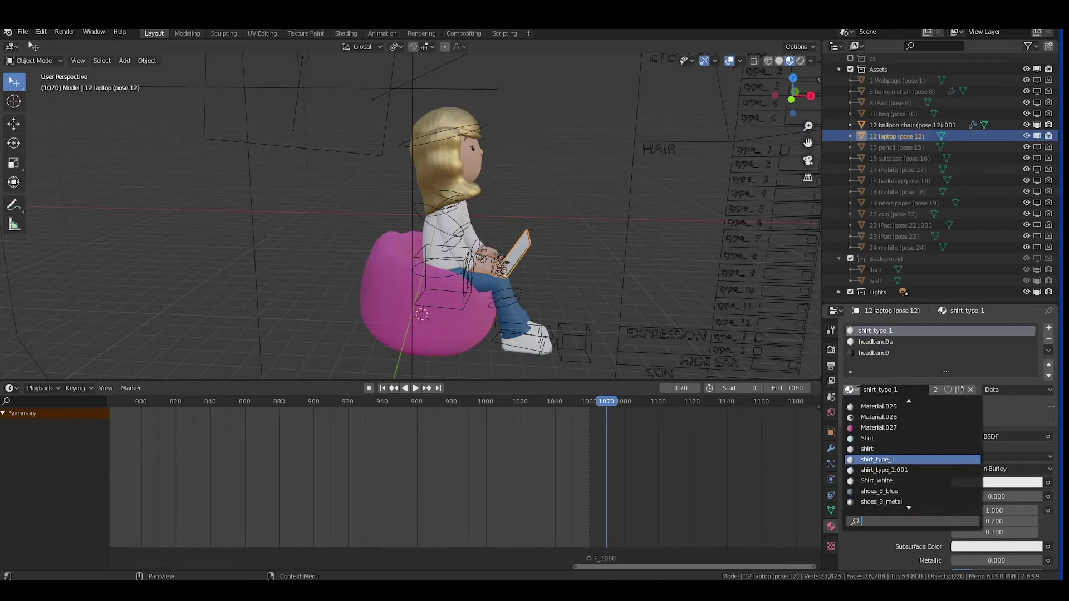
scroll(913, 407, "up", 3)
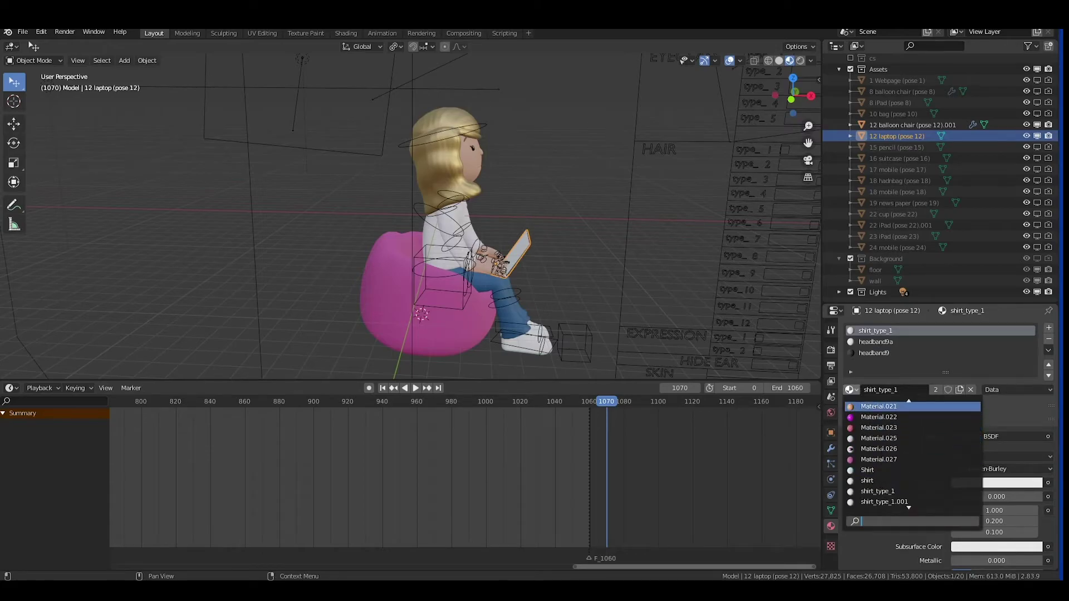
scroll(913, 454, "down", 17)
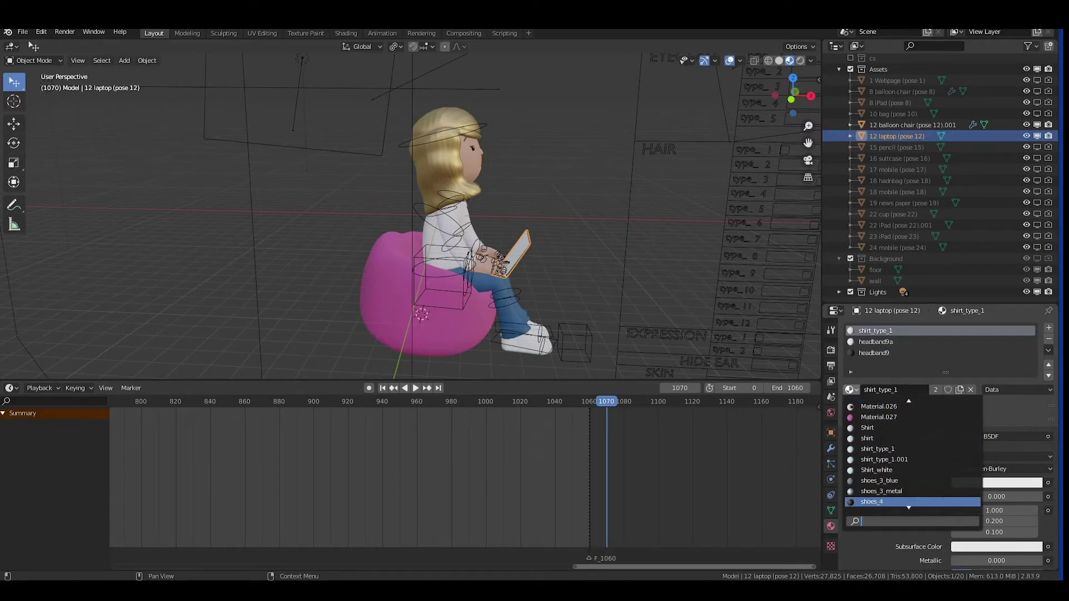
scroll(913, 454, "down", 12)
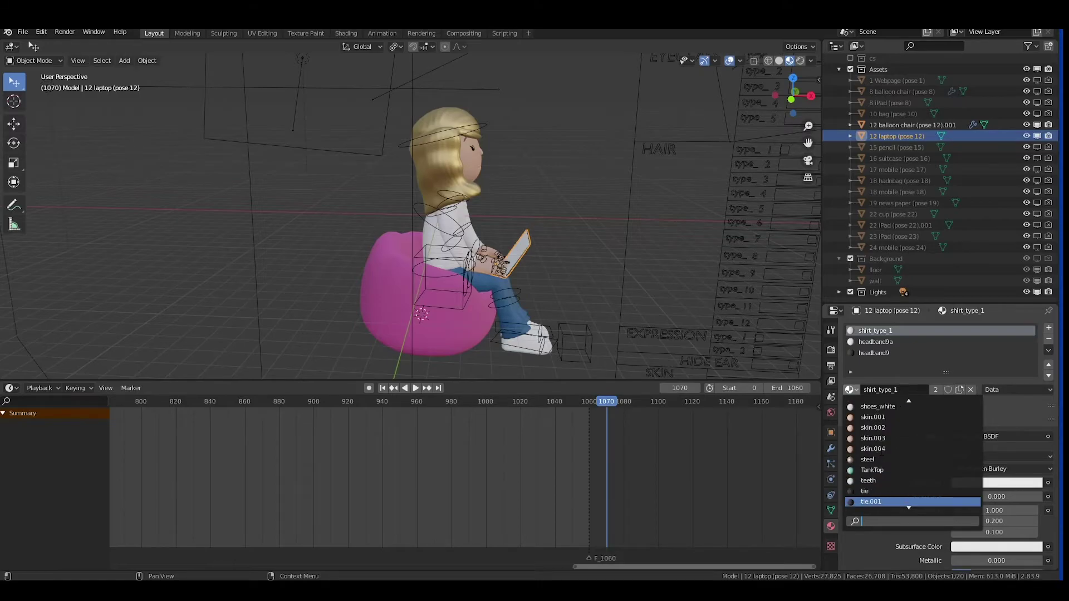
scroll(890, 445, "up", 2)
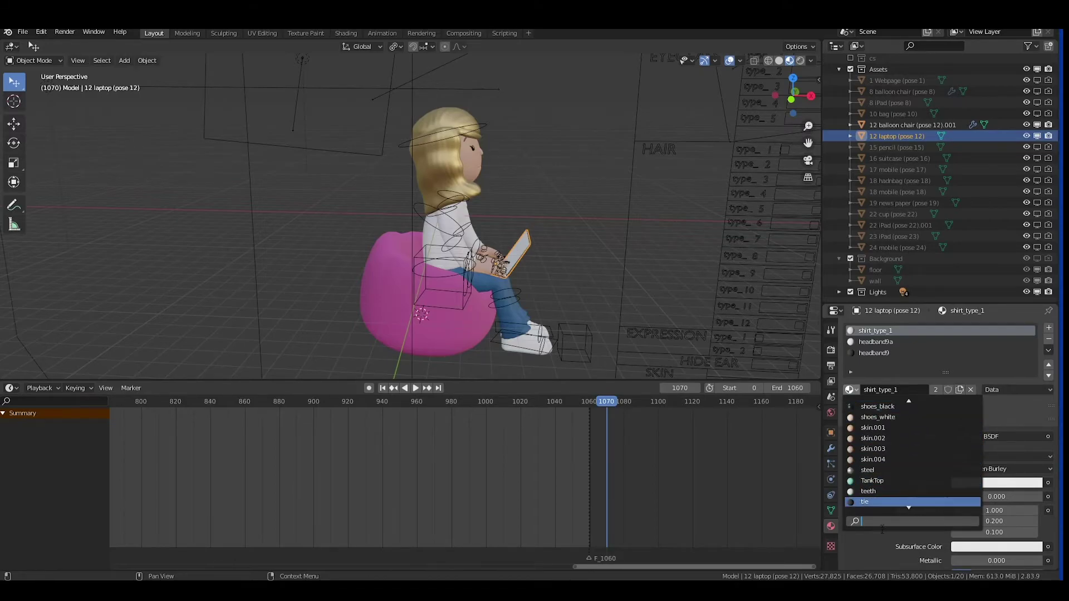
type("gol")
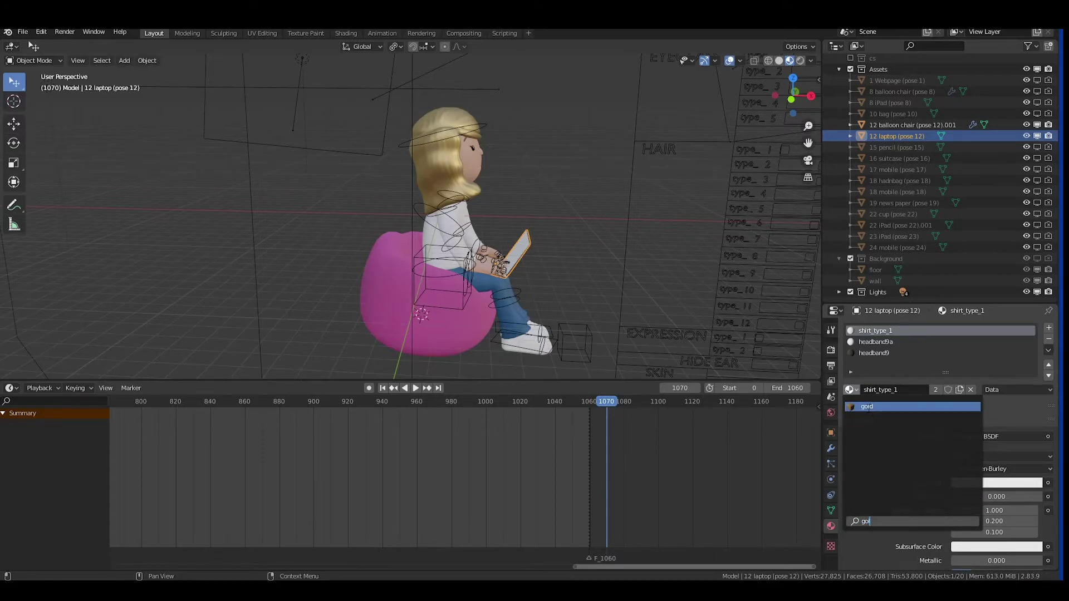
left_click(867, 408)
middle_click_drag(528, 255, 529, 218)
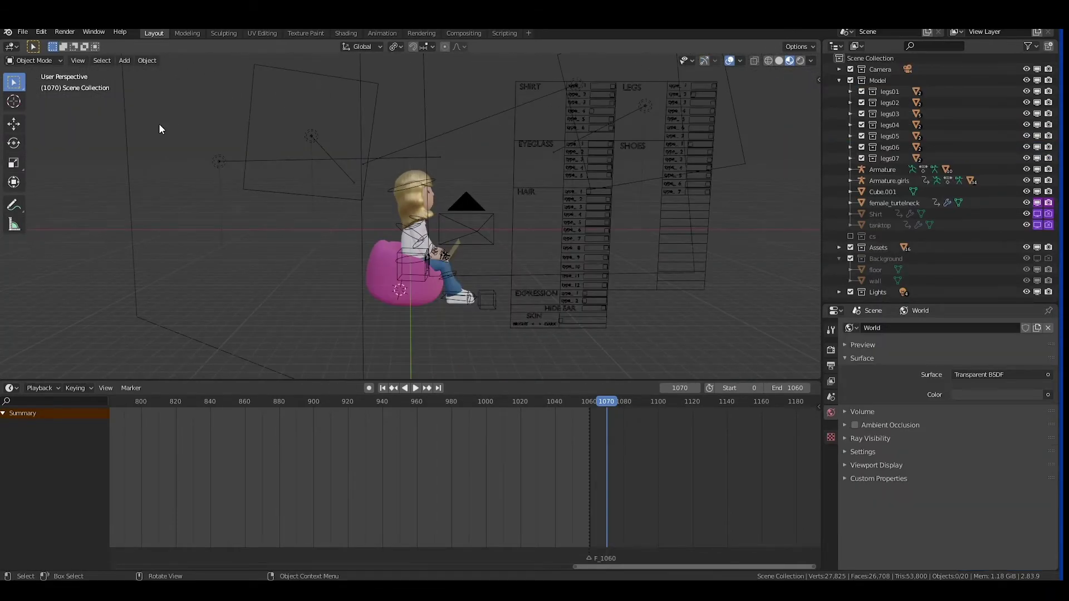
Step: Append the objects Christmas Tree, Christmas Tree.001, Christmas Tree.002 and Christmas Tree.003 from 07. Christmas color.blend
left_click(23, 32)
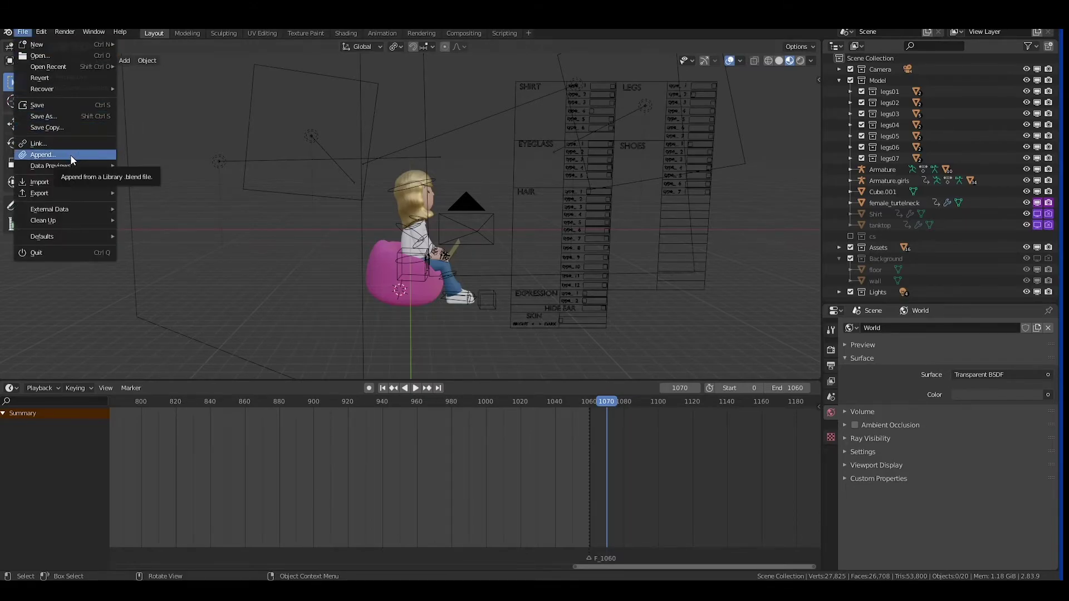
left_click(42, 154)
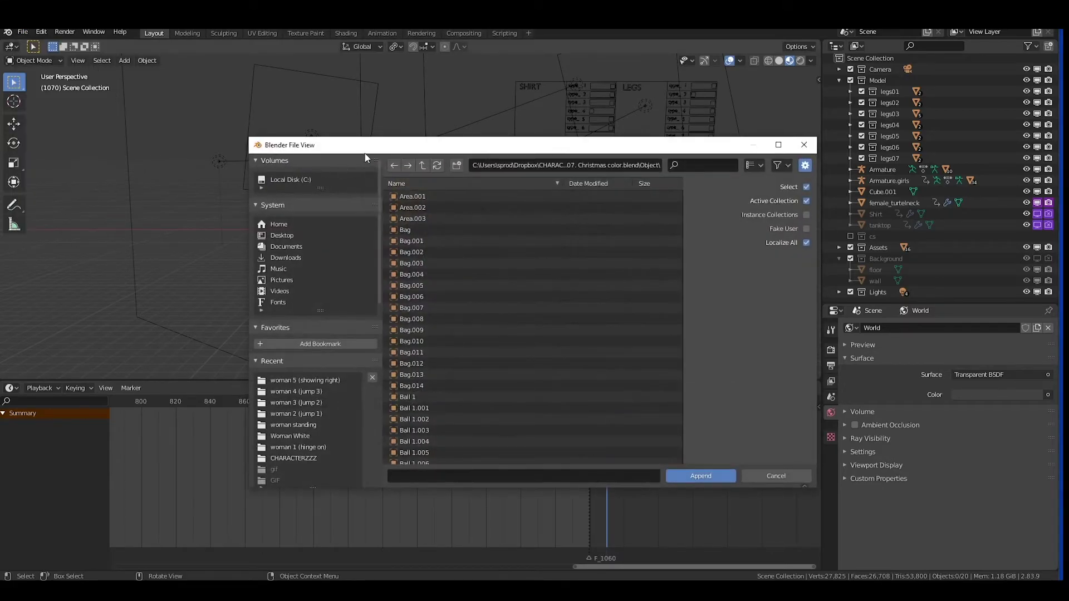
left_click_drag(355, 147, 292, 85)
scroll(405, 260, "down", 10)
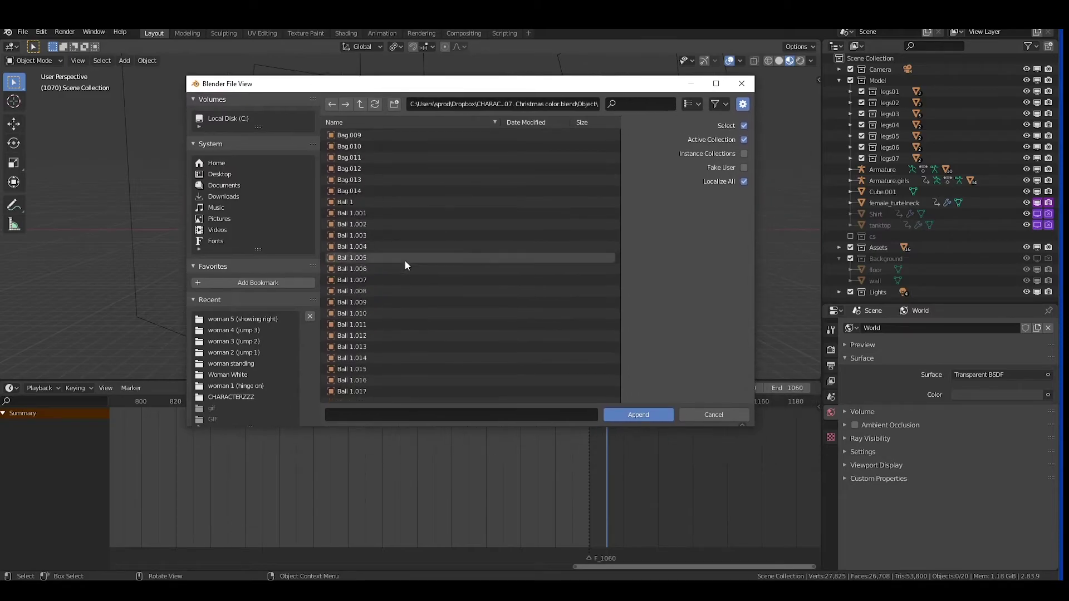
scroll(406, 263, "down", 15)
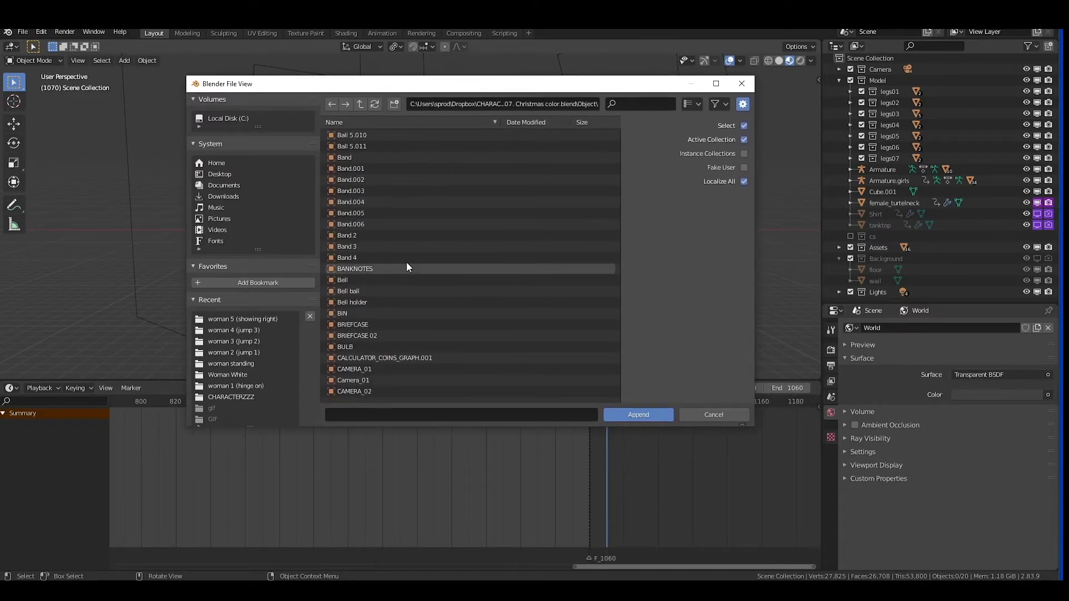
left_click(380, 225)
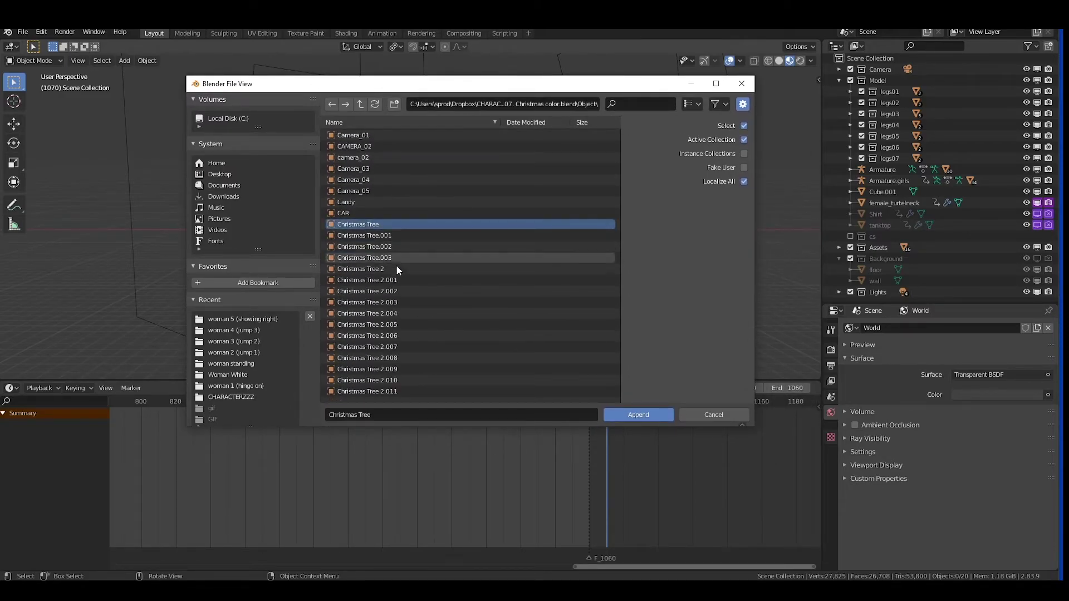
left_click(401, 257, "shift")
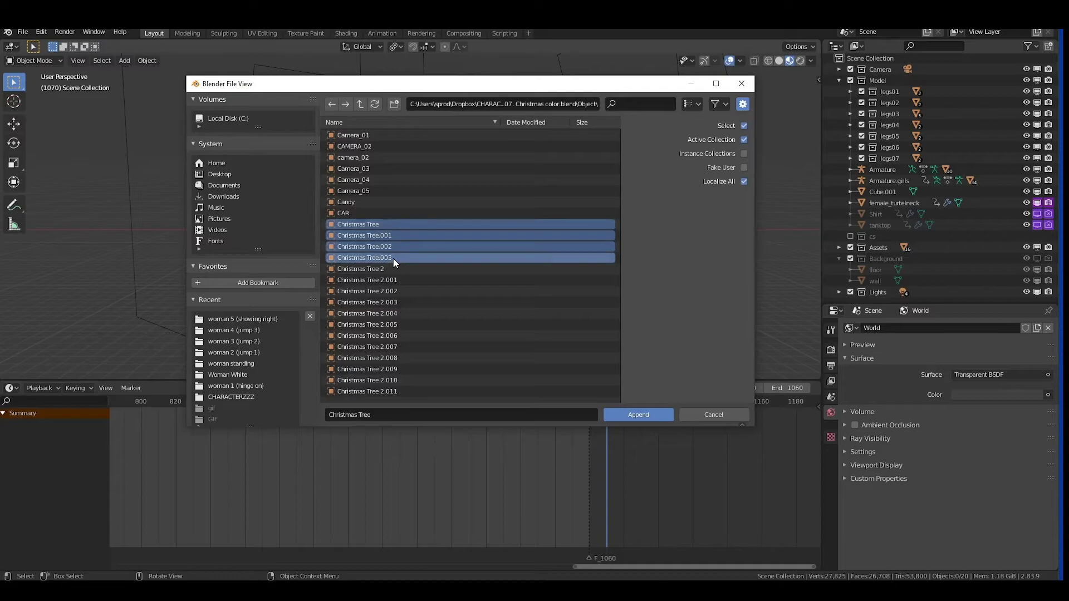
left_click(653, 417)
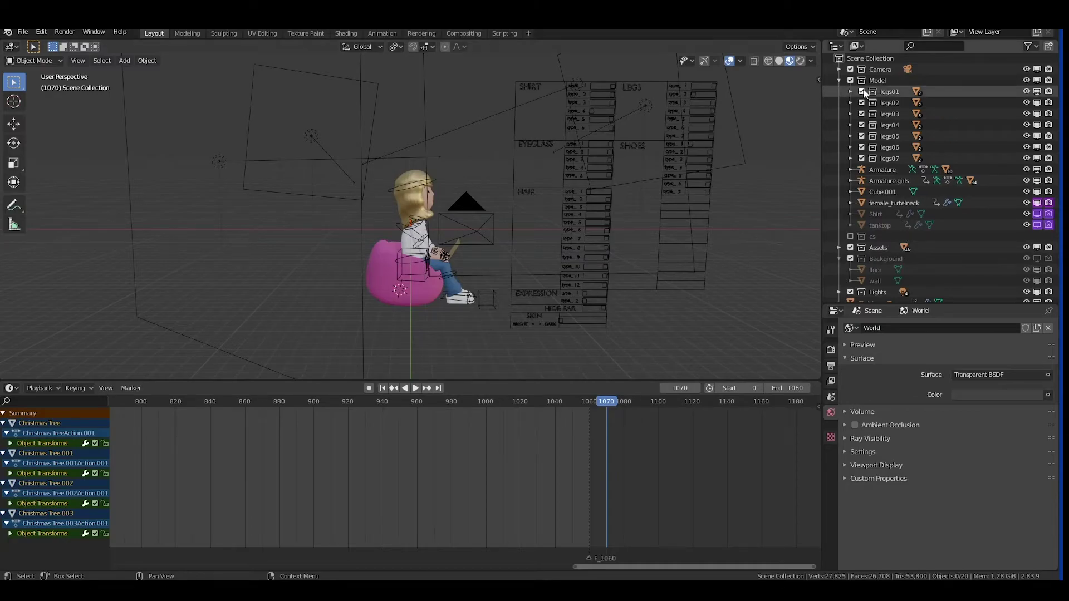
Step: Create a new collection named Christmas Tree and move the four appended Christmas Tree objects into it
scroll(860, 139, "down", 2)
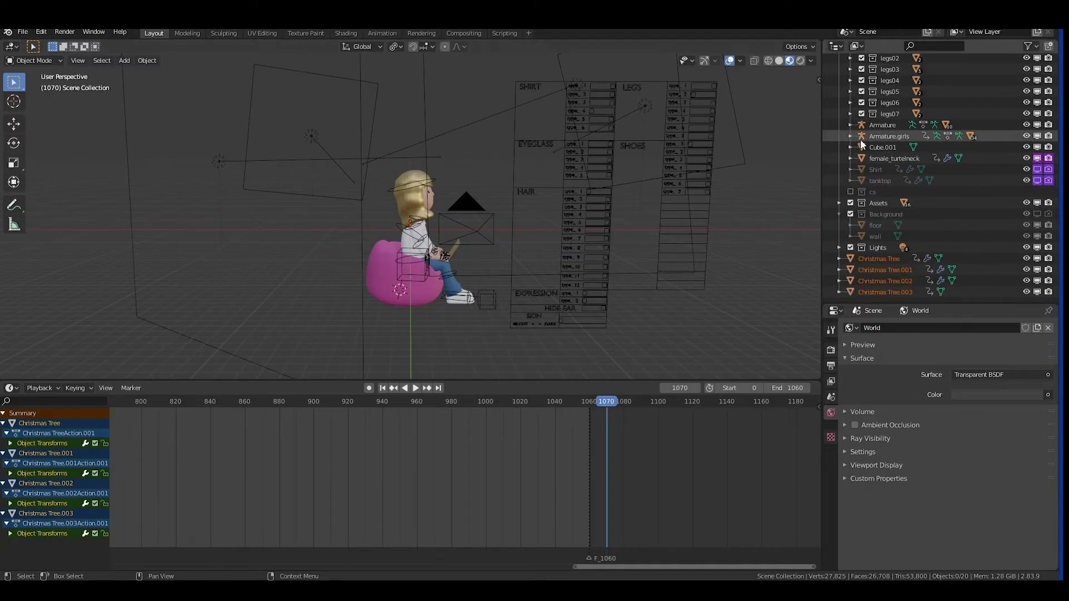
left_click(879, 258)
left_click(882, 291, "shift")
left_click(1048, 46)
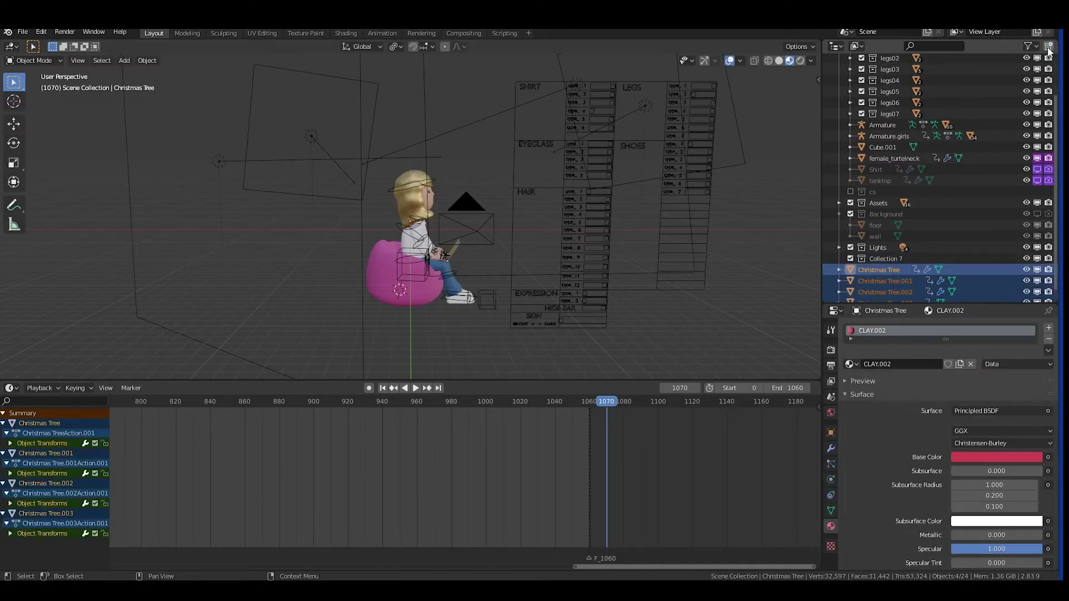
left_click_drag(873, 269, 881, 259)
type("C")
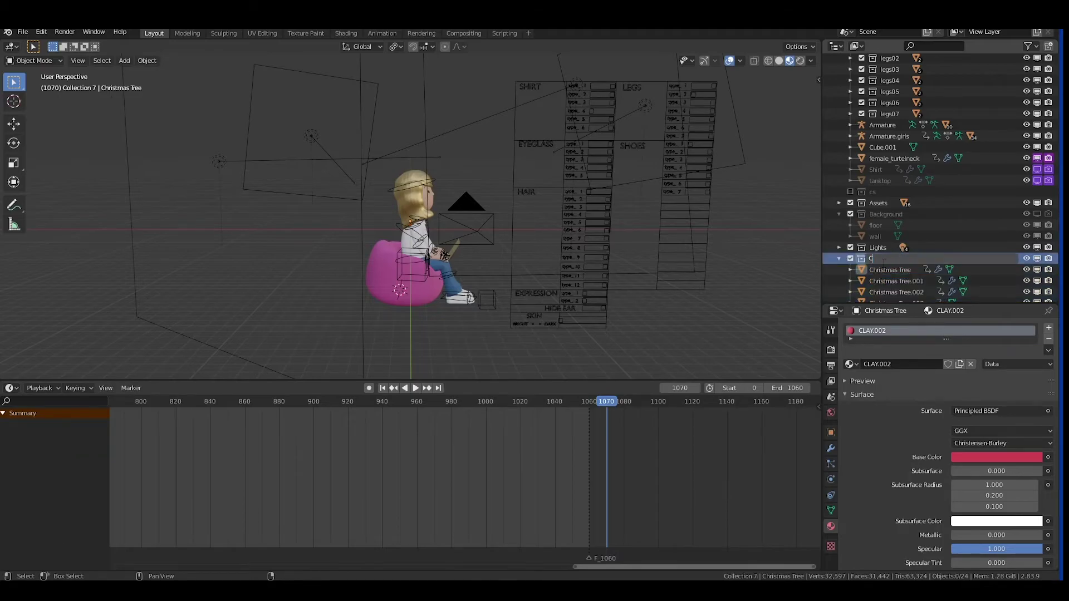
type("hristmas Tree")
key("Return")
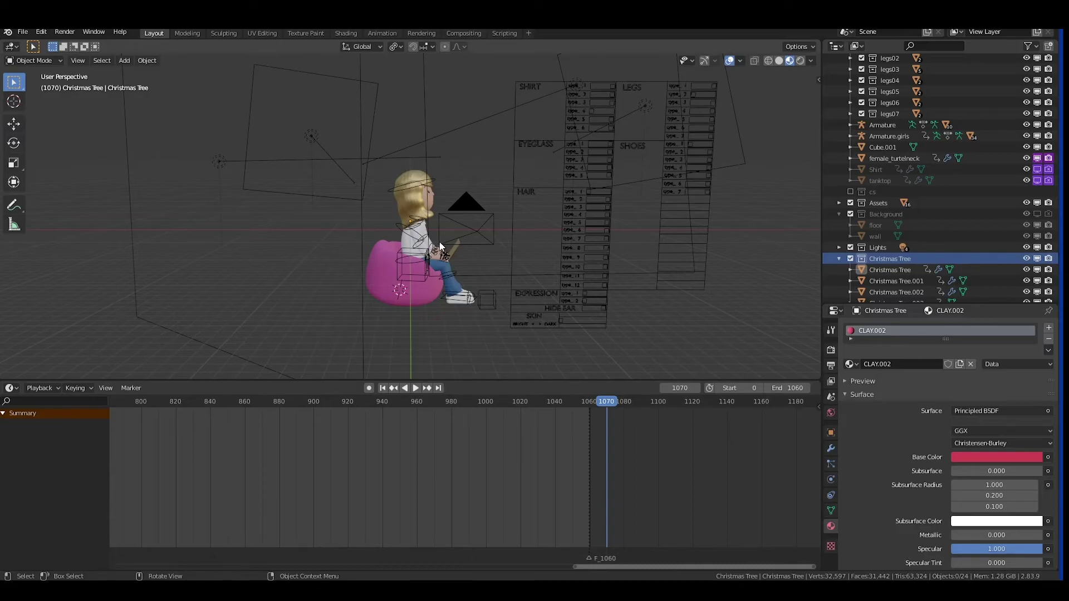
Step: Select all four Christmas Tree objects and move them together to the empty area behind the seated character
left_click(883, 268)
scroll(884, 270, "down", 1)
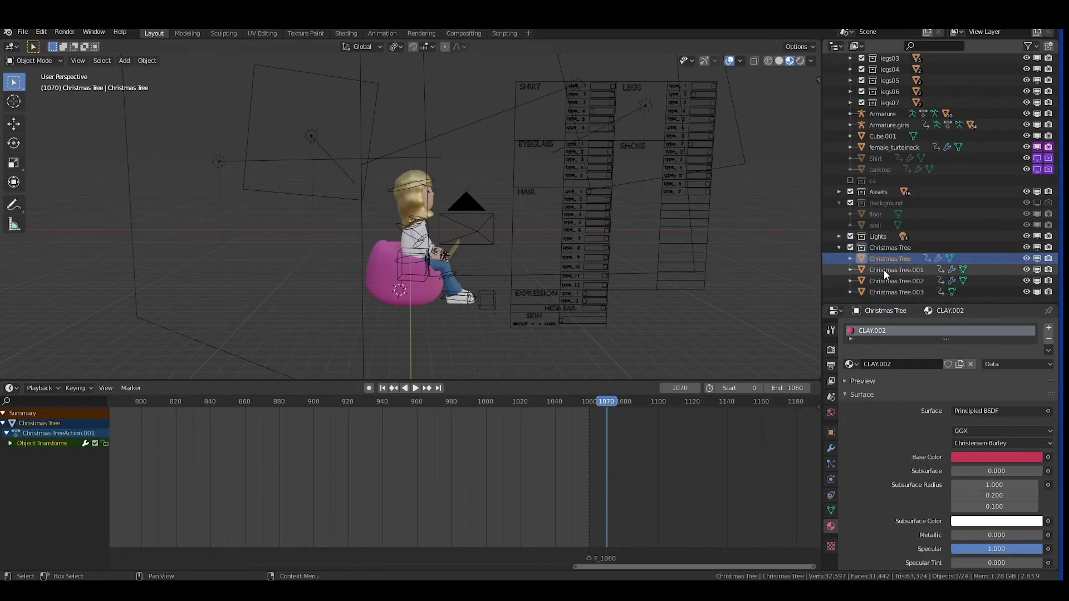
left_click(891, 293, "shift")
key("g")
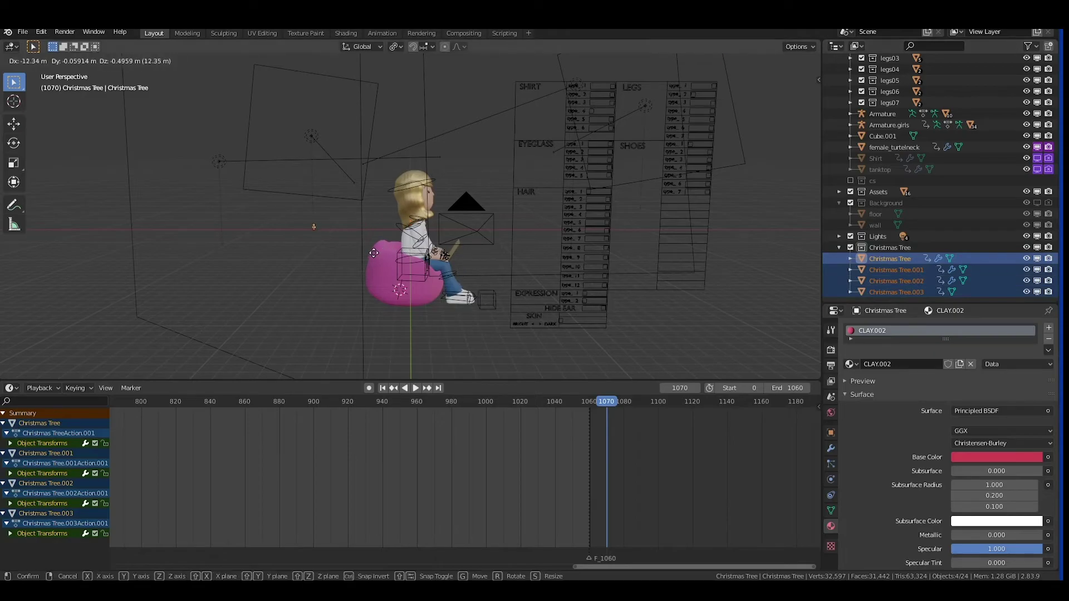
left_click(386, 264)
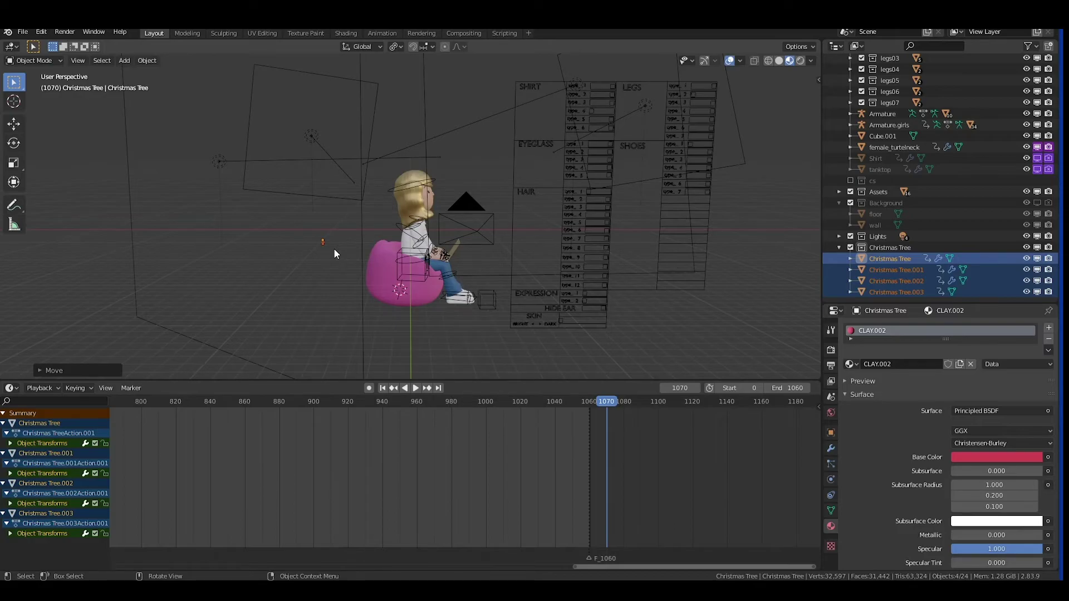
Step: Try to scale up the four Christmas Tree objects together with the existing pivot setting
key("s")
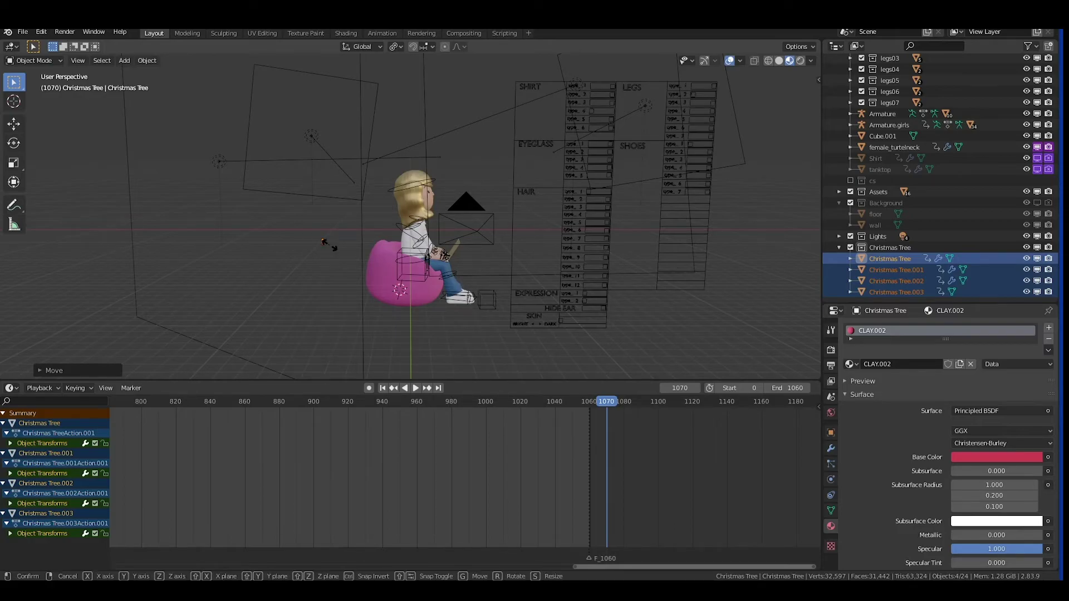
left_click(540, 164)
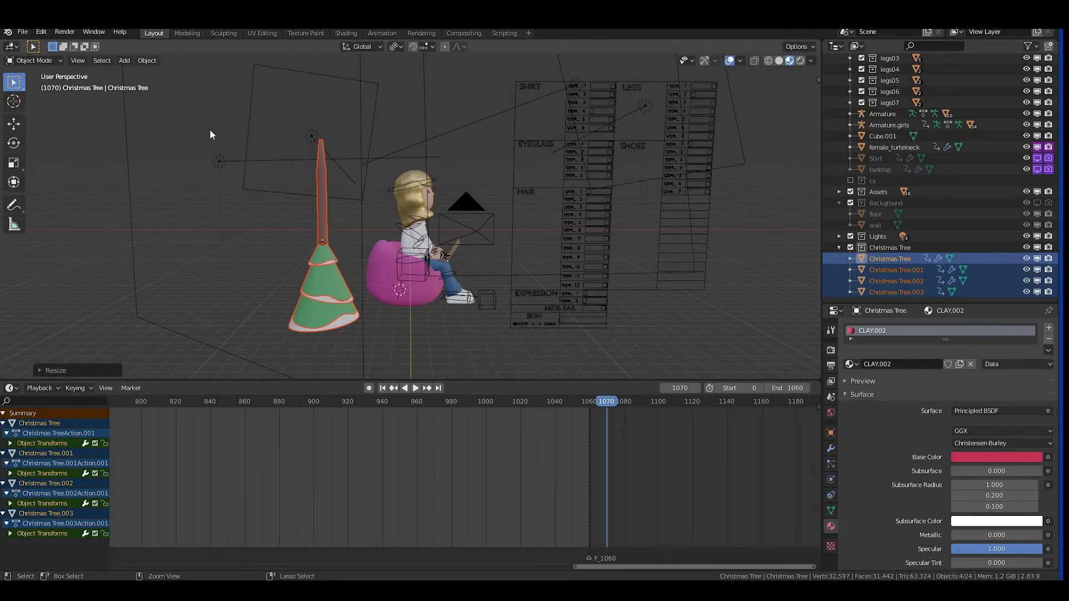
key("ctrl+z")
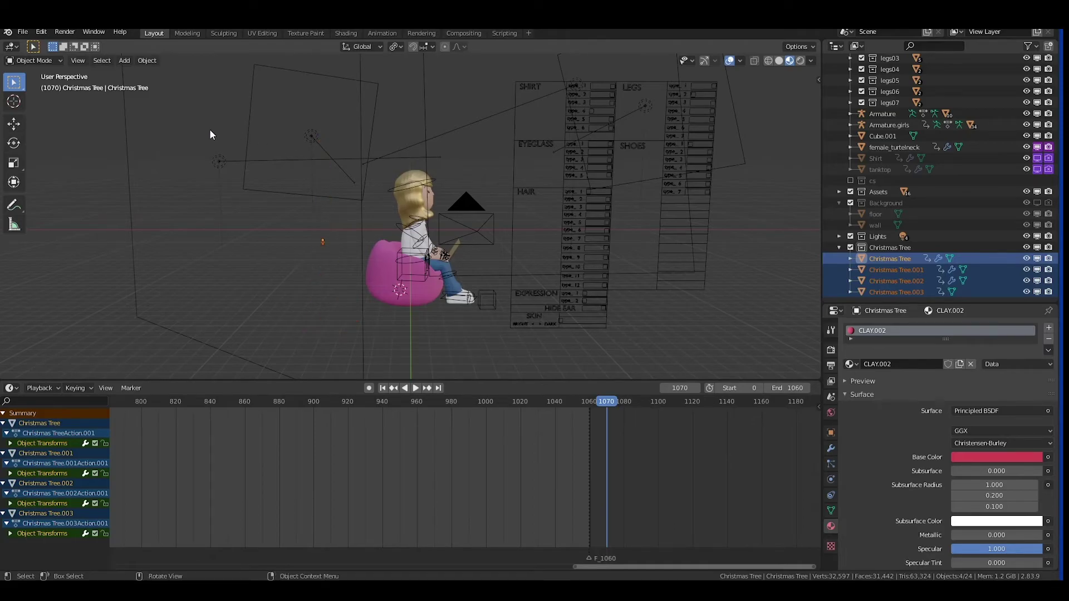
Step: Set the transform pivot point to Median Point and scale the four tree objects up about 40 times
left_click(400, 48)
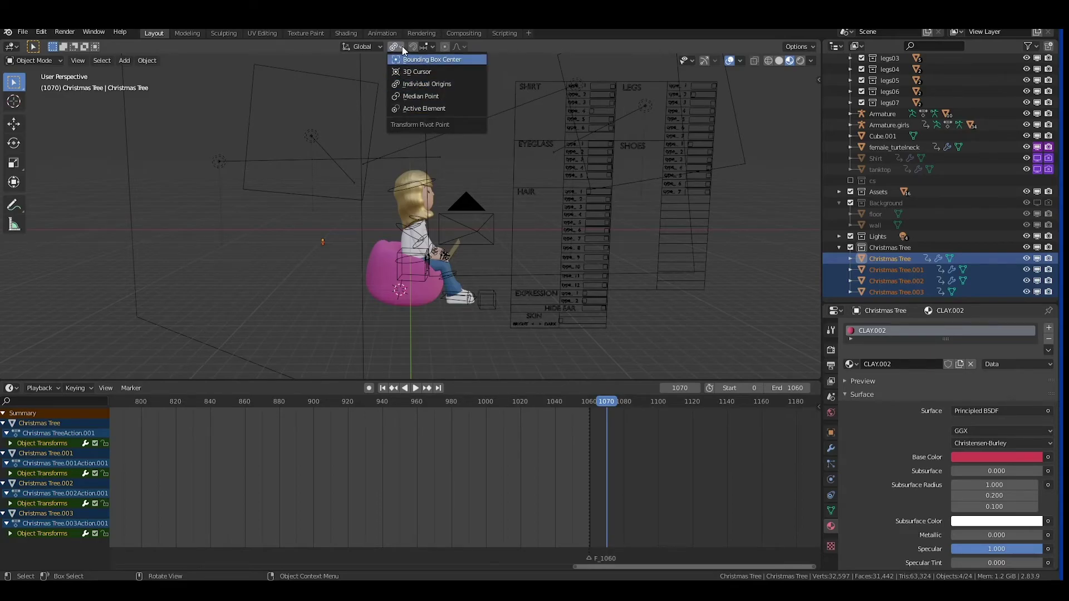
left_click(422, 100)
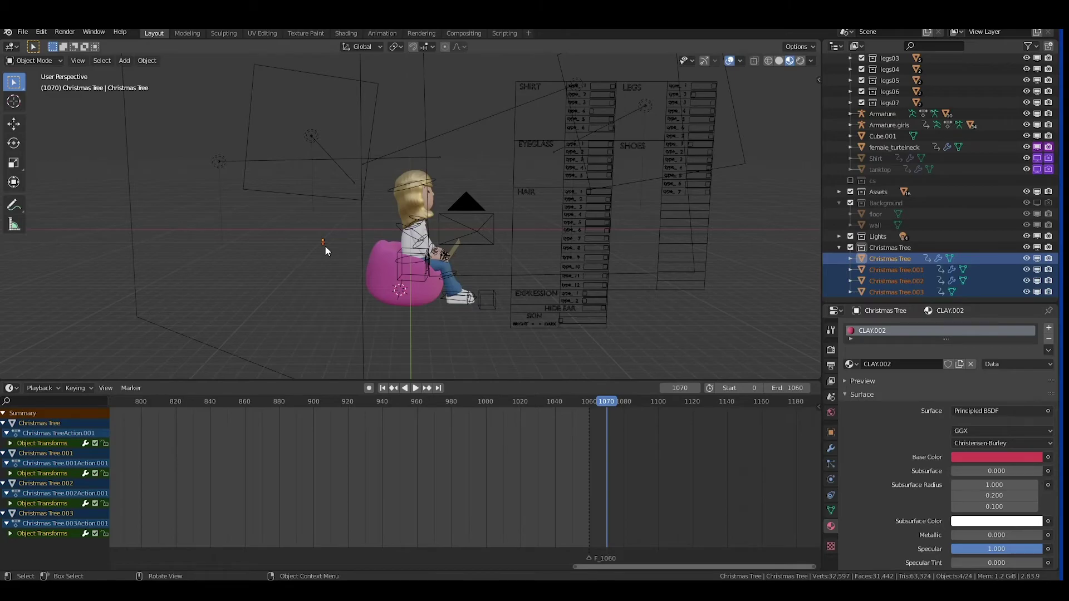
key("s")
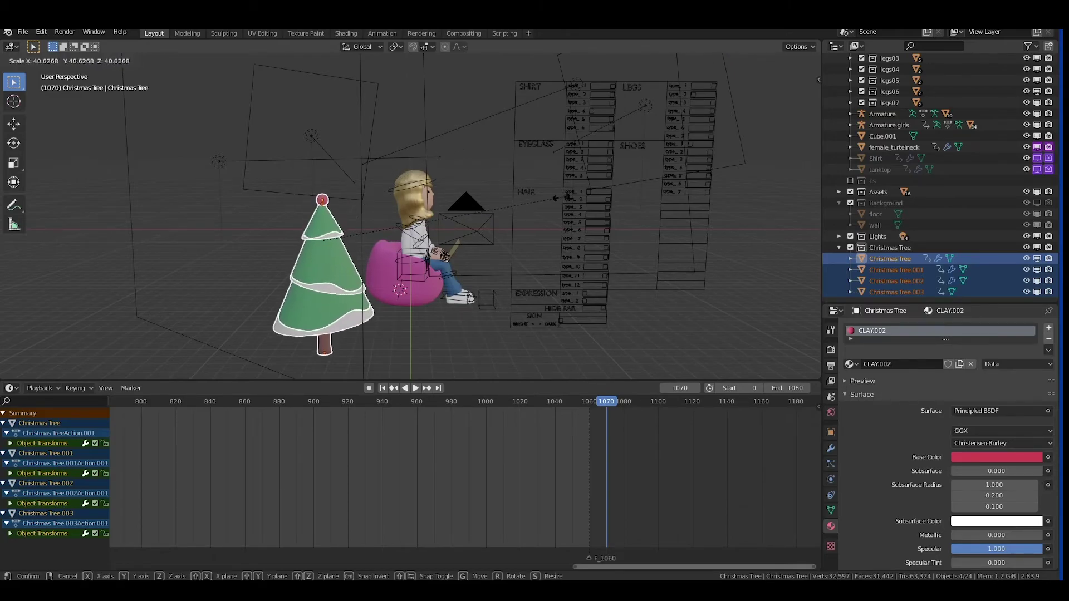
key("Return")
Step: Move the enlarged Christmas tree into place behind the pink beanbag, adjusting its position from a second viewing angle
key("g")
left_click(549, 130)
middle_click_drag(563, 132, 240, 290)
key("g")
left_click(229, 311)
key("g")
left_click(178, 298)
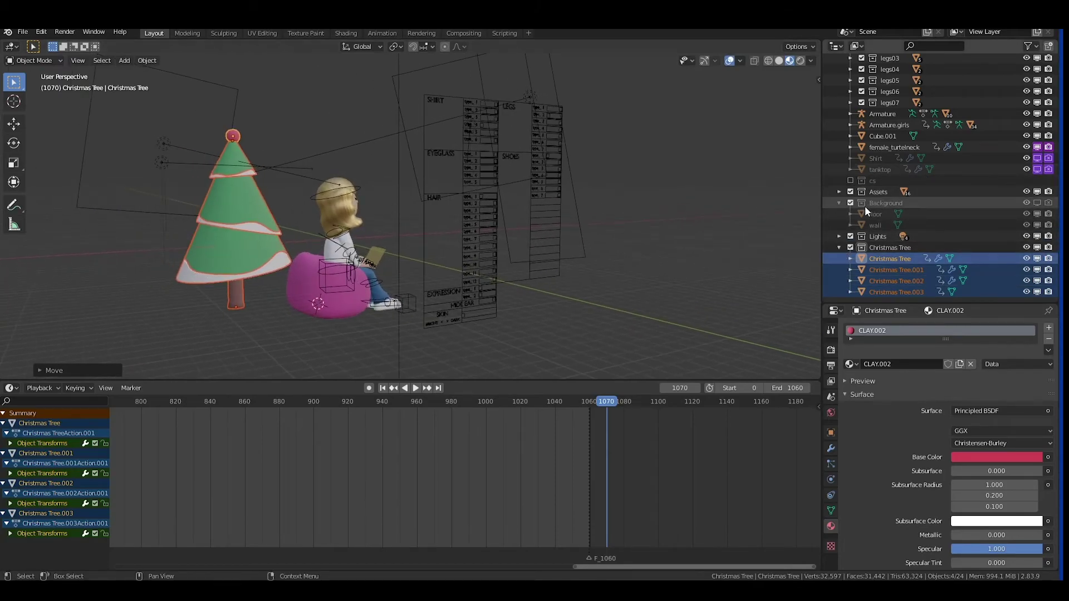
Step: Show the Background collection in the viewport and reposition the tree along Y and Z to stand on the floor
left_click(1037, 202)
key("g")
left_click(354, 228)
middle_click_drag(356, 226, 450, 243)
key("g")
key("y")
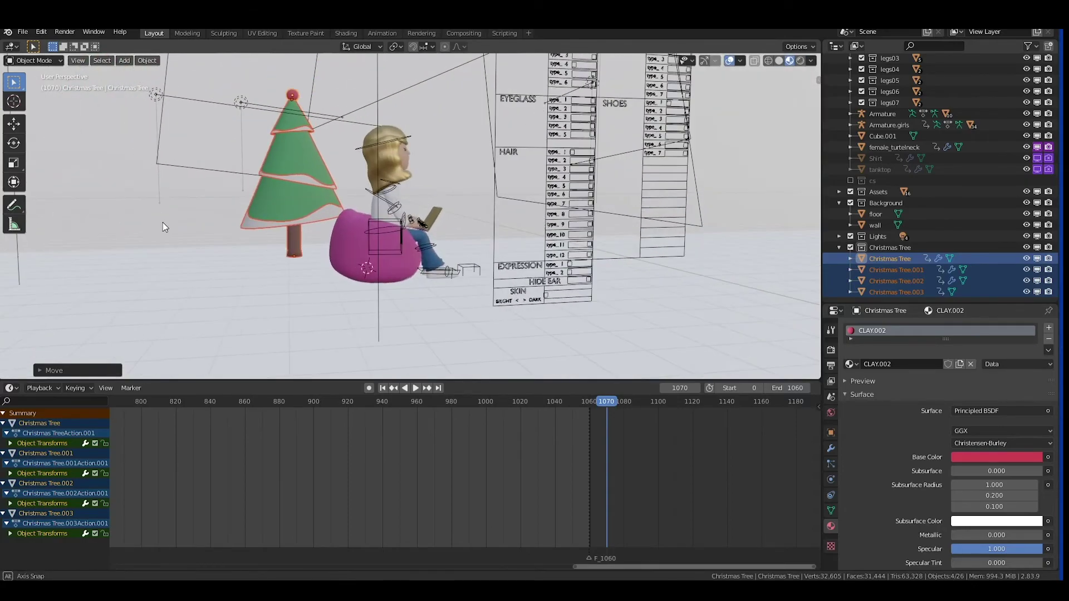
left_click(166, 228)
key("g")
key("z")
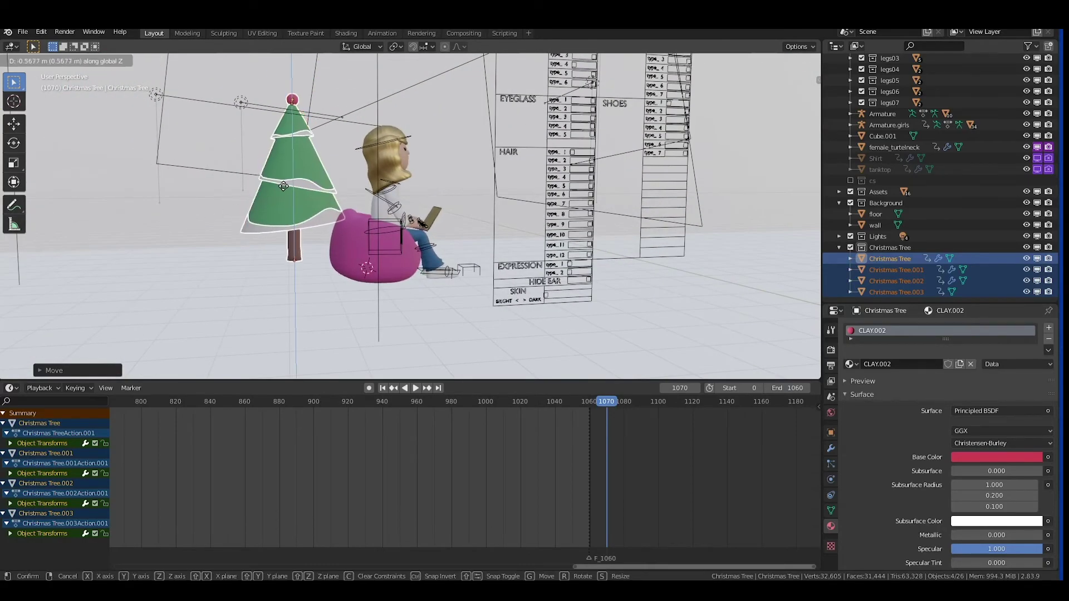
left_click(351, 179)
Step: Check the Christmas tree's placement beside the character through the camera in rendered shading
mouse_move(349, 180)
middle_mouse_down()
mouse_move(336, 186)
mouse_move(341, 178)
middle_mouse_up()
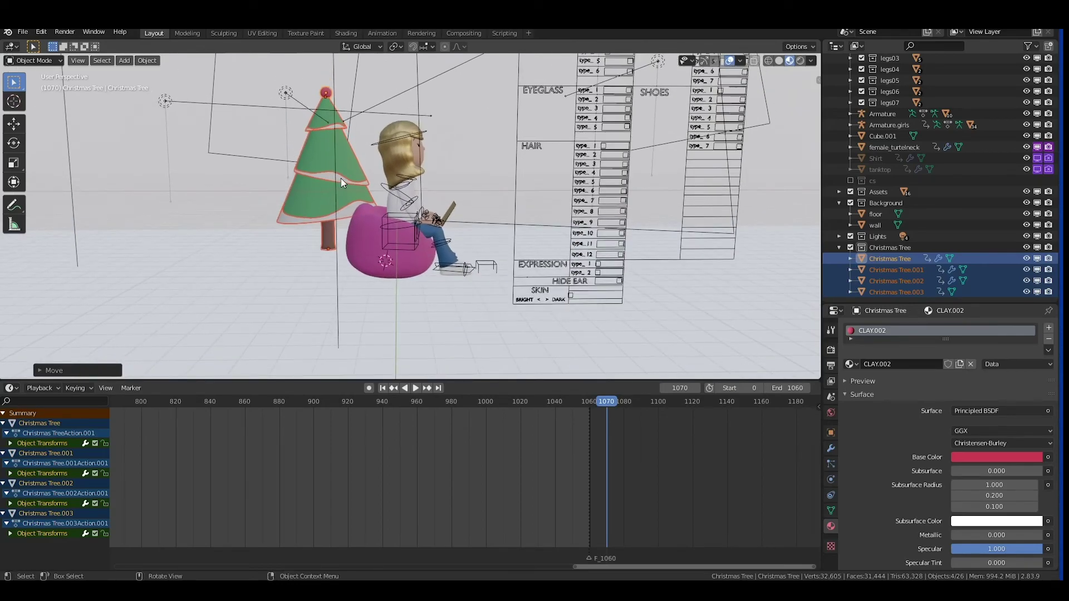
key("KP_0")
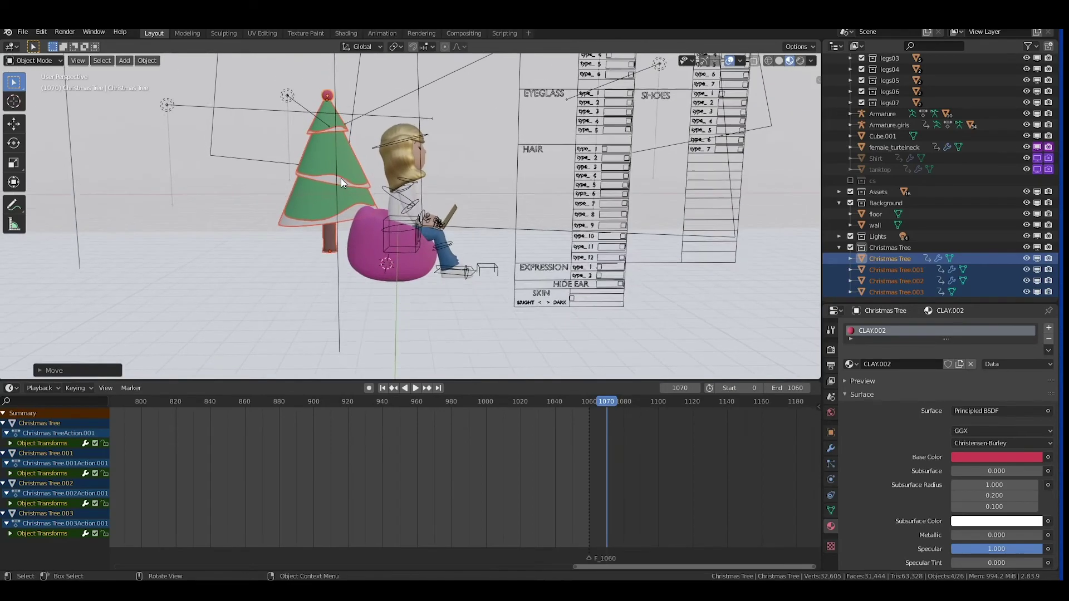
middle_click_drag(343, 141, 428, 192, "shift")
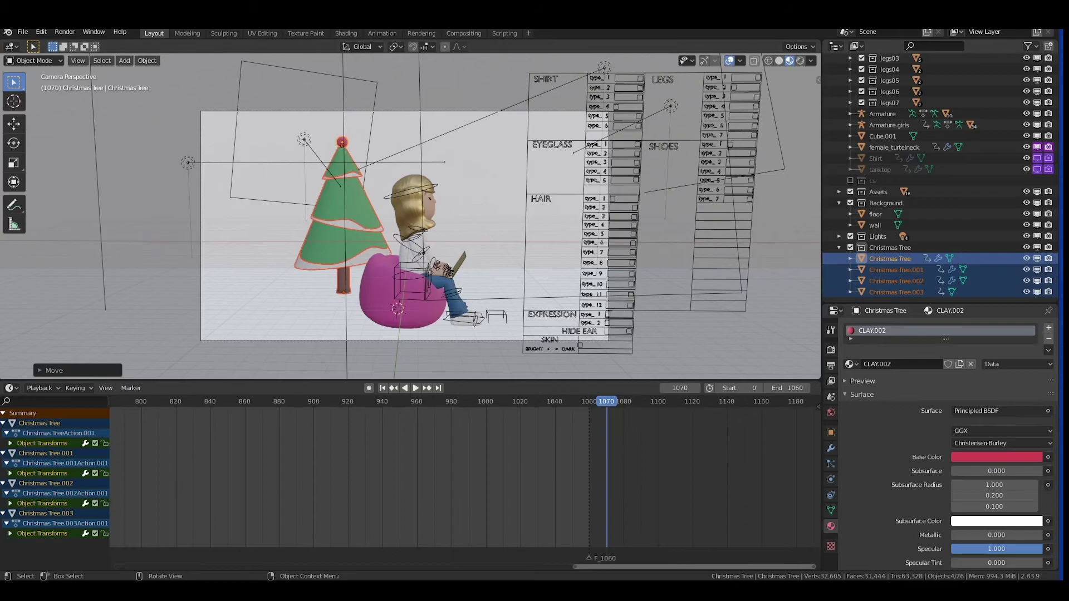
left_click(804, 59)
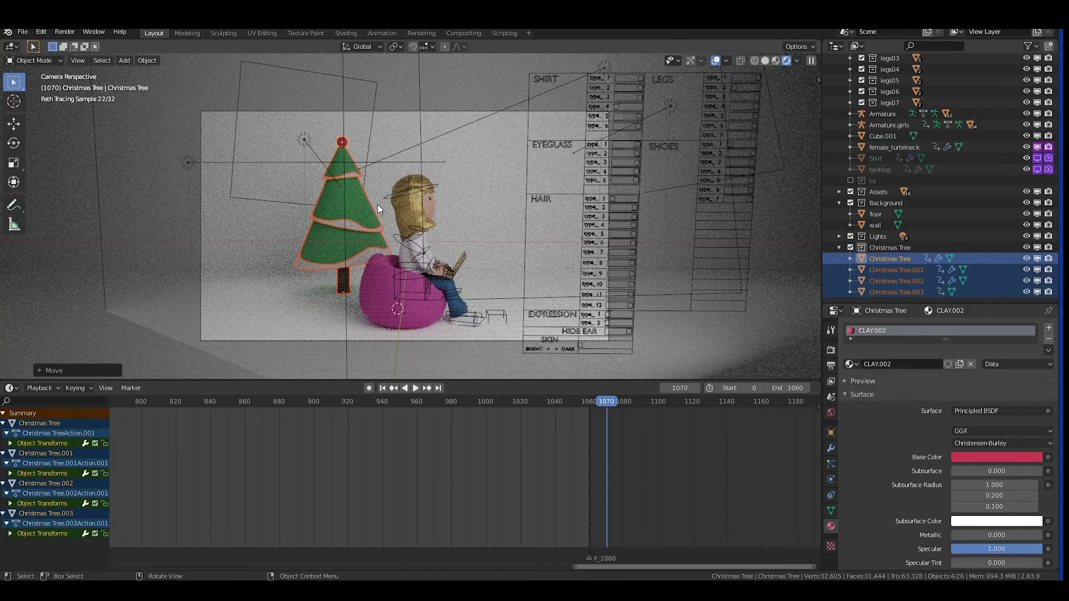
Step: Paste a copy of the four Christmas Tree objects and move it in front of the character
key("ctrl+v")
mouse_move(439, 198)
middle_mouse_down()
mouse_move(423, 206)
mouse_move(452, 208)
middle_mouse_up()
key("g")
left_click(413, 214)
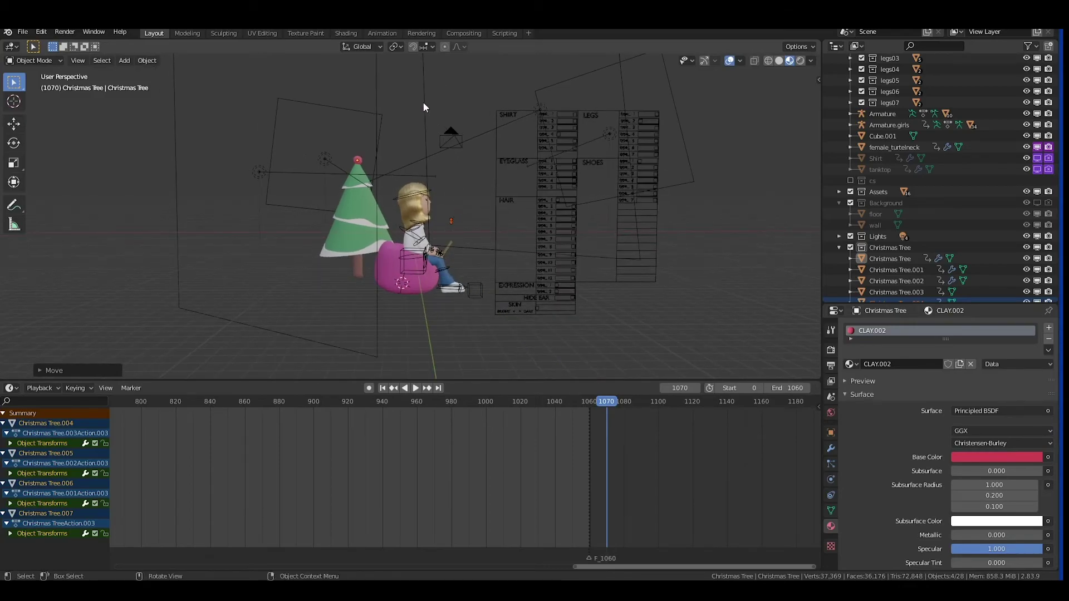
Step: Scale up the copied Christmas tree, keeping it much smaller than the first tree
key("s")
left_click(667, 380)
key("s")
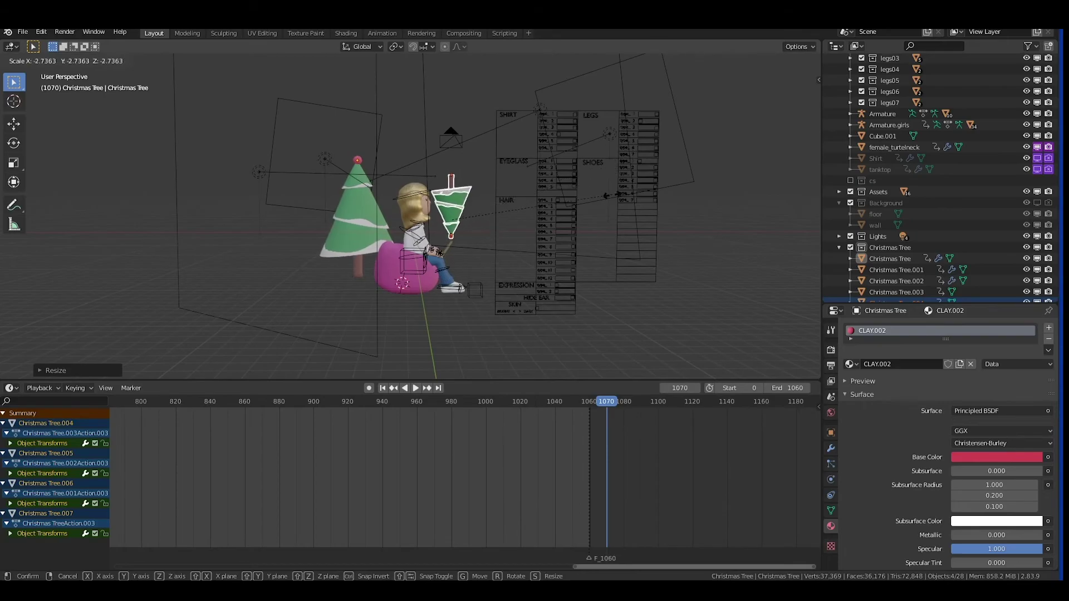
left_click(571, 339)
Step: Move the small Christmas tree into place in front of the character, beyond the laptop in the camera view
middle_click_drag(542, 318, 499, 282)
key("g")
left_click(498, 282)
key("KP_0")
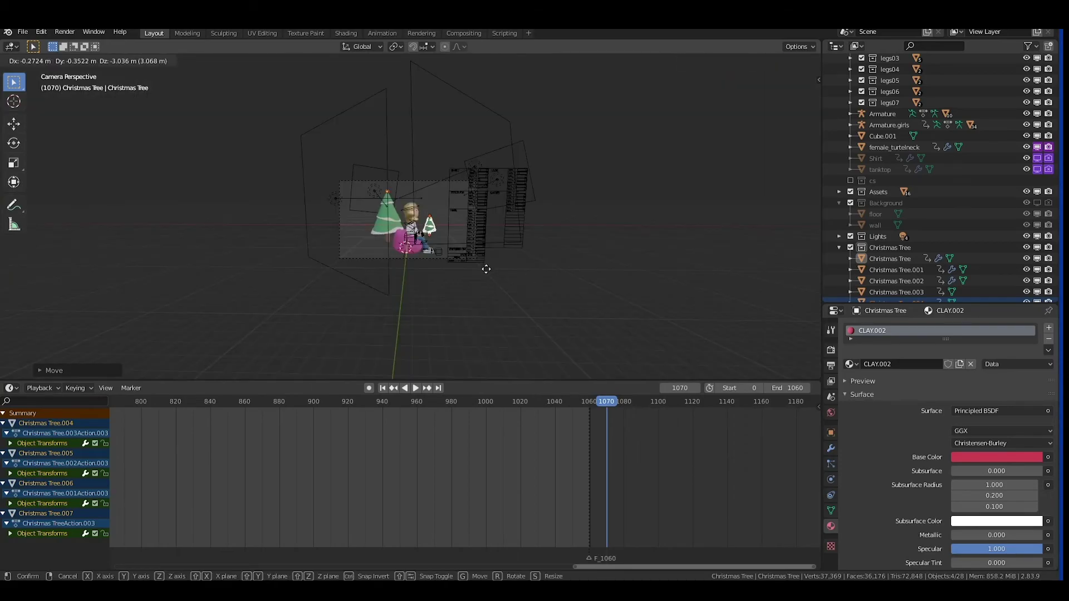
Step: Show the Background collection in the viewport and preview both trees through the camera in rendered shading
left_click(1037, 202)
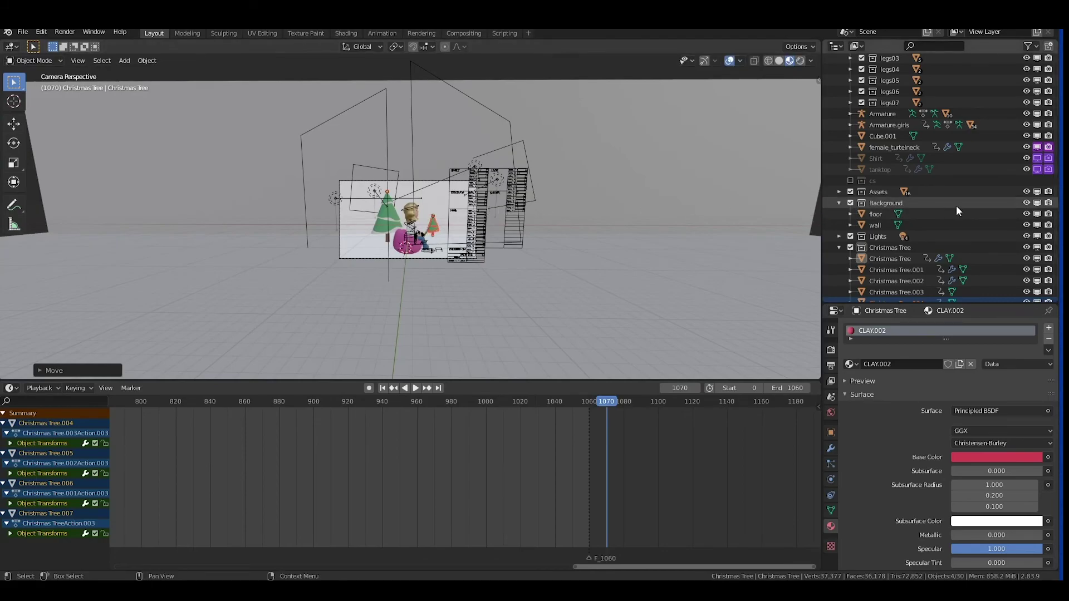
middle_click_drag(553, 208, 553, 209)
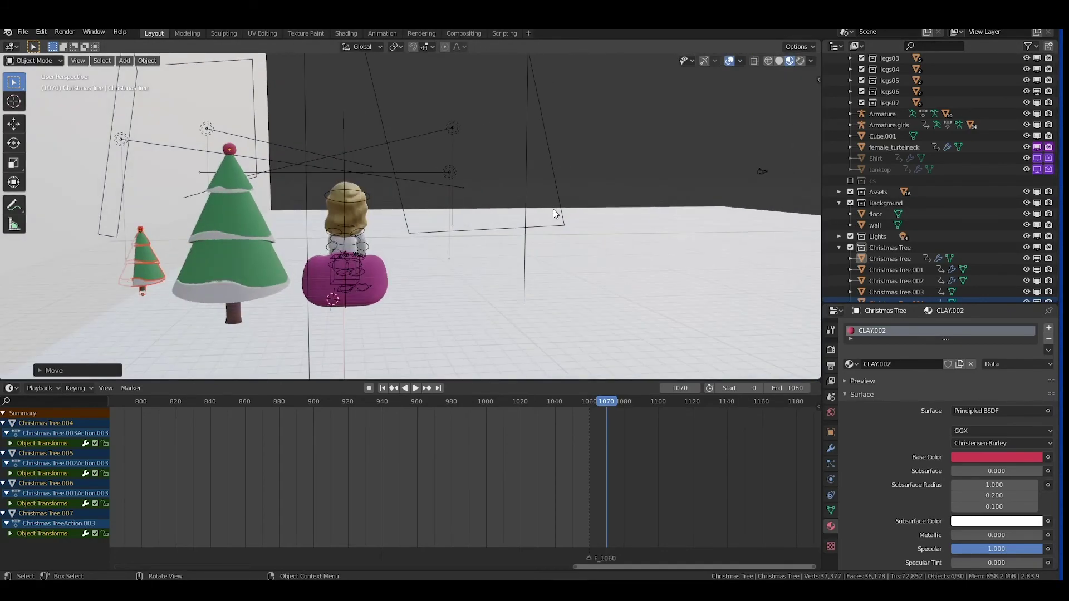
key("KP_0")
scroll(751, 92, "up", 5)
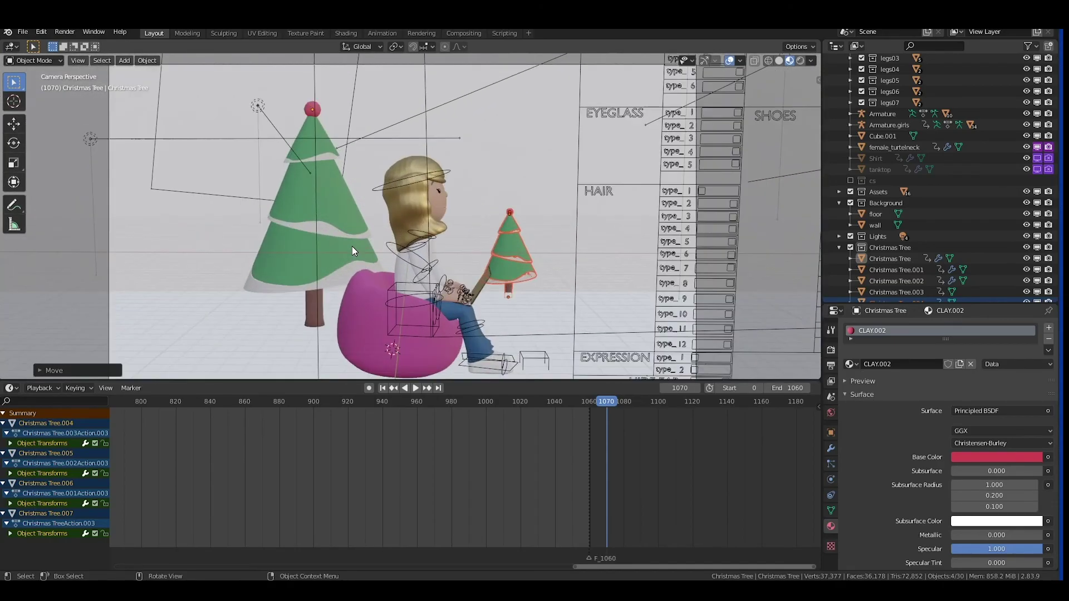
left_click(800, 60)
scroll(473, 201, "down", 2)
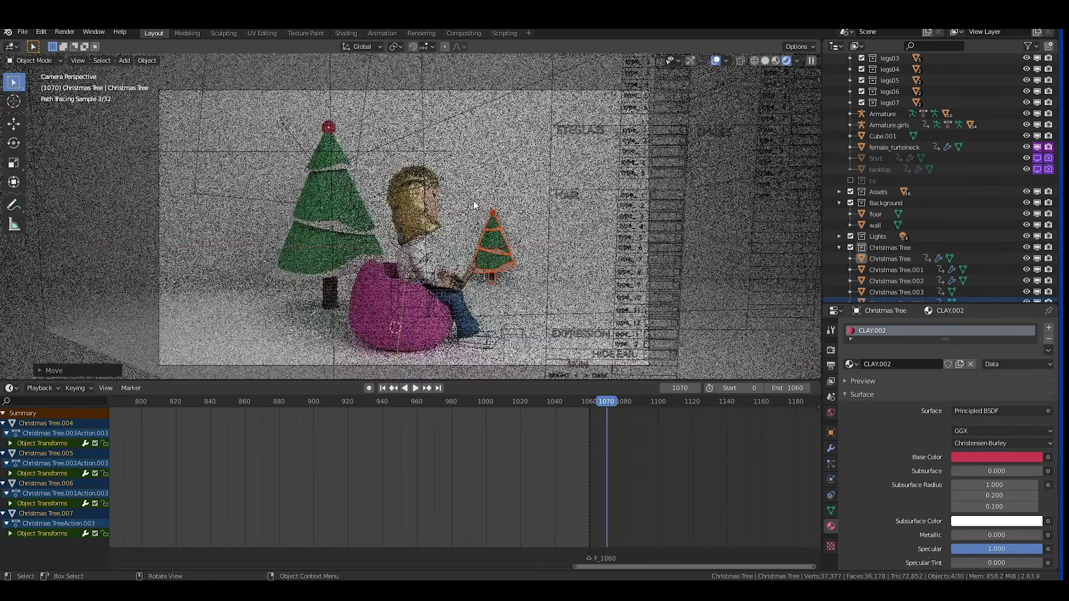